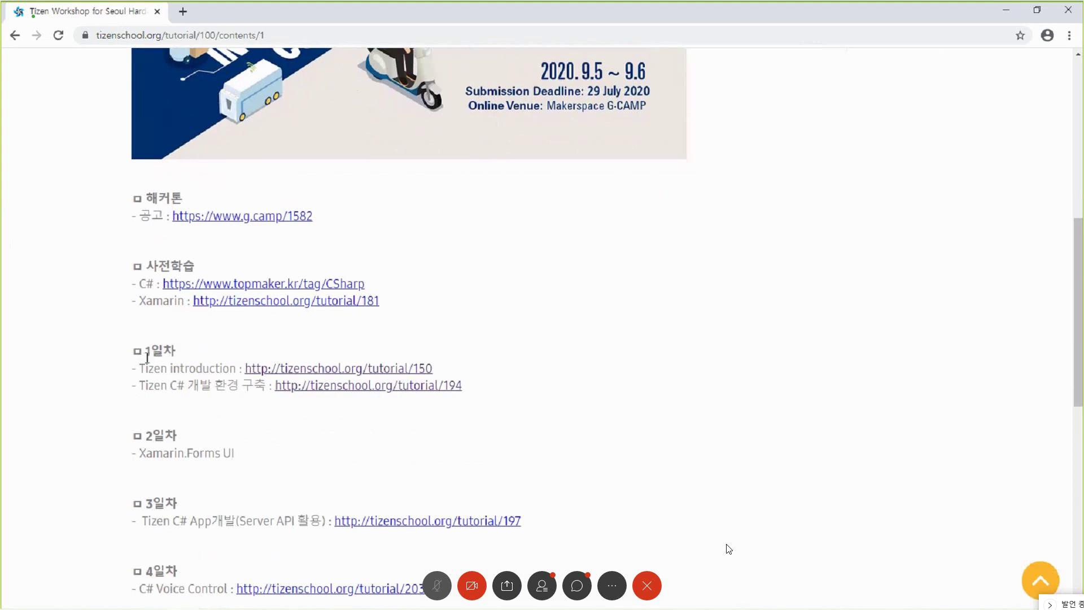
# - Zoom the workshop schedule page to 110% and clear the highlighted 1일차 text
pyautogui.moveTo(147, 354); pyautogui.dragTo(446, 375)
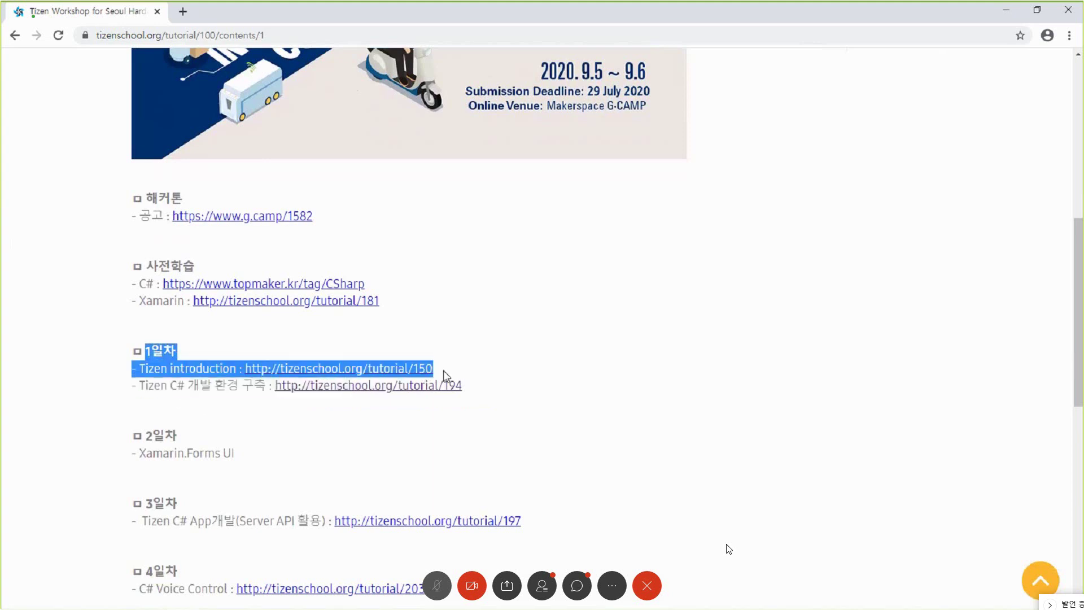
pyautogui.hotkey('ctrl', '+')
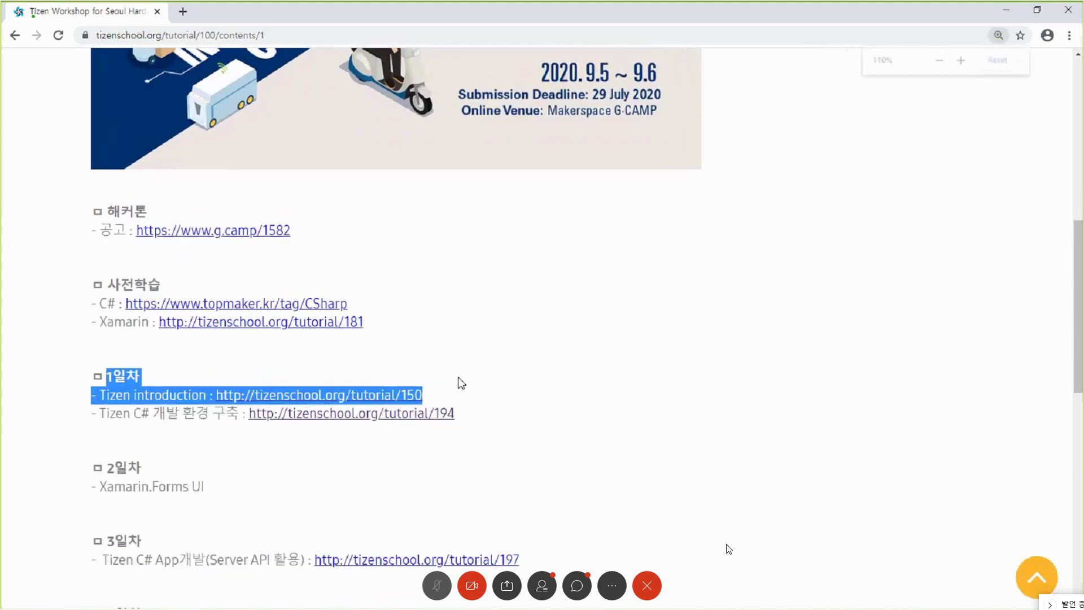
pyautogui.click(115, 400)
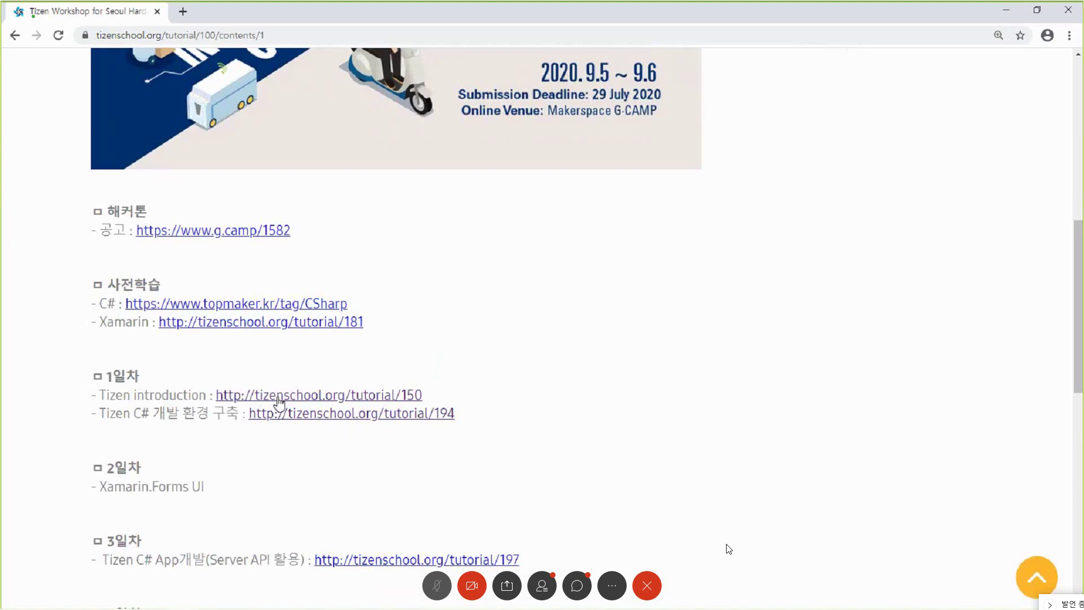
# - Open the Tizen introduction tutorial 150 in a new tab and read down page 1/4
pyautogui.click(279, 403)
pyautogui.scroll(-5, 364, 362)
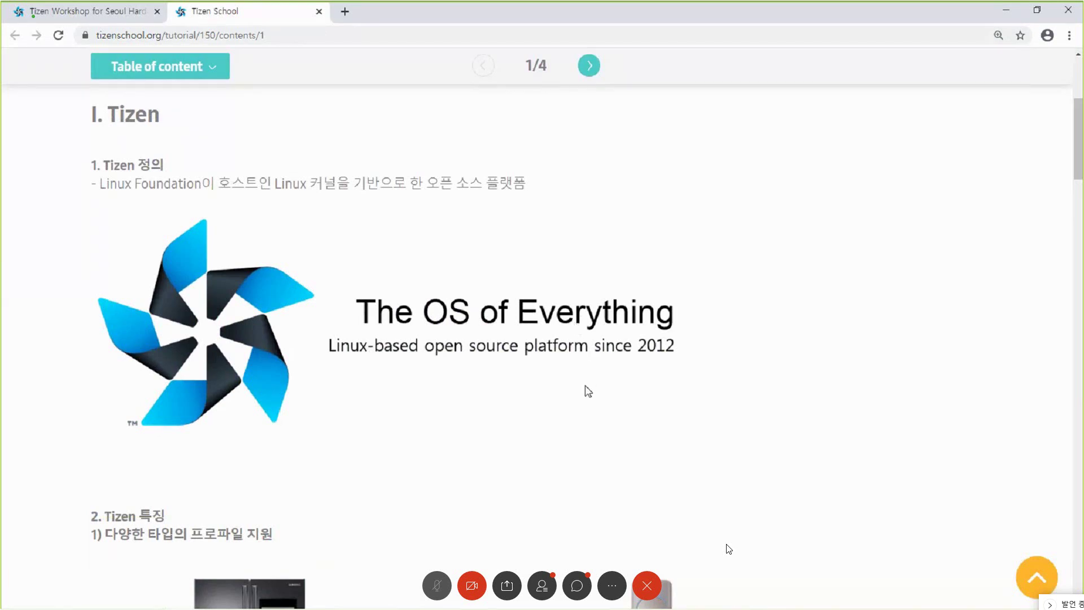
pyautogui.scroll(-6, 588, 391)
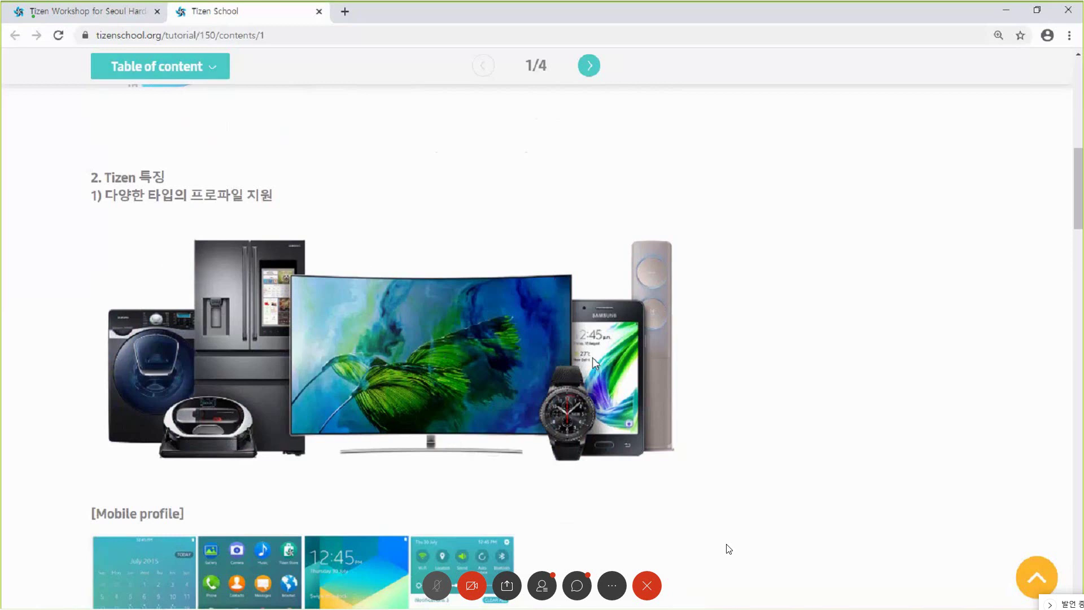
pyautogui.scroll(-2, 591, 368)
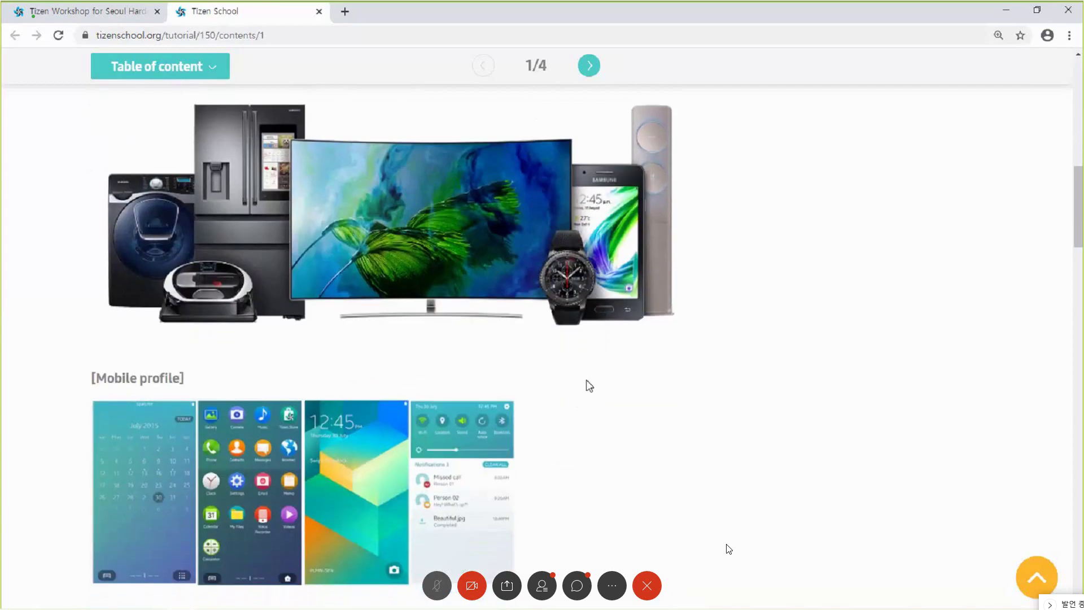
pyautogui.scroll(-4, 331, 433)
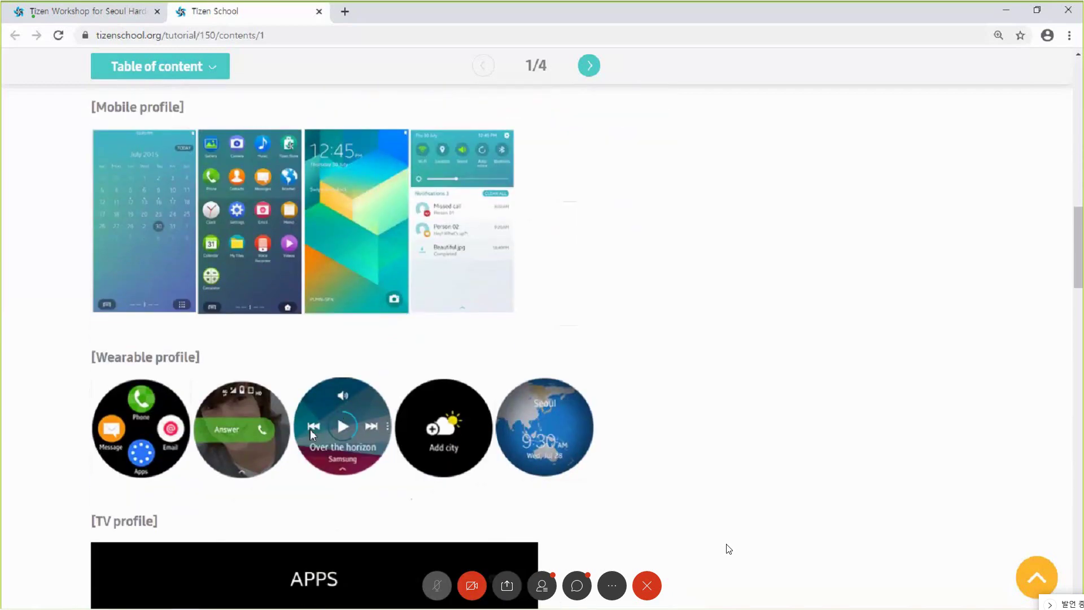
pyautogui.scroll(-3, 334, 432)
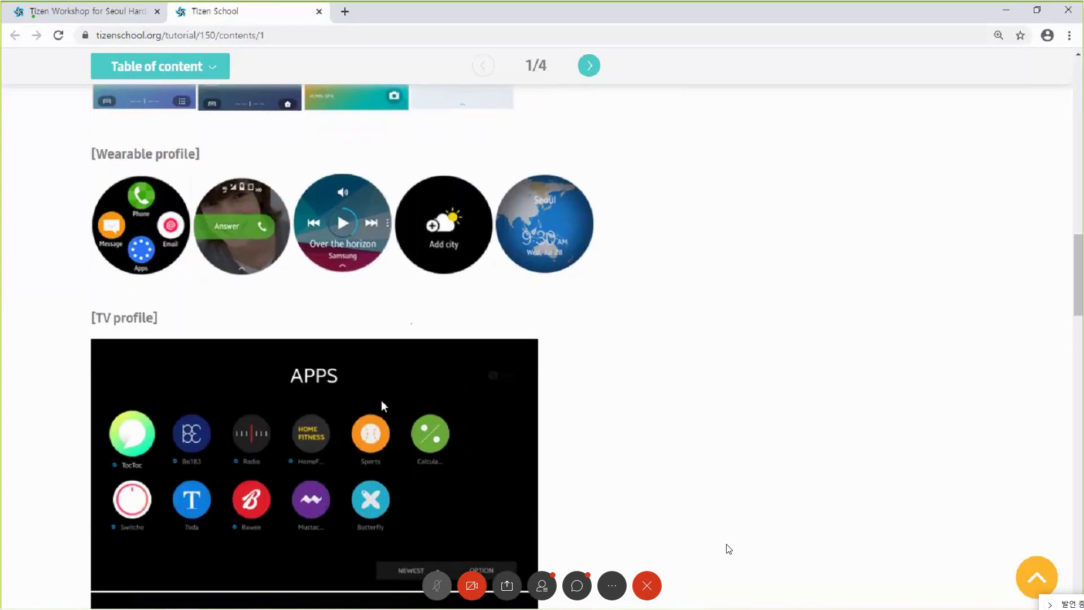
pyautogui.scroll(-1, 372, 401)
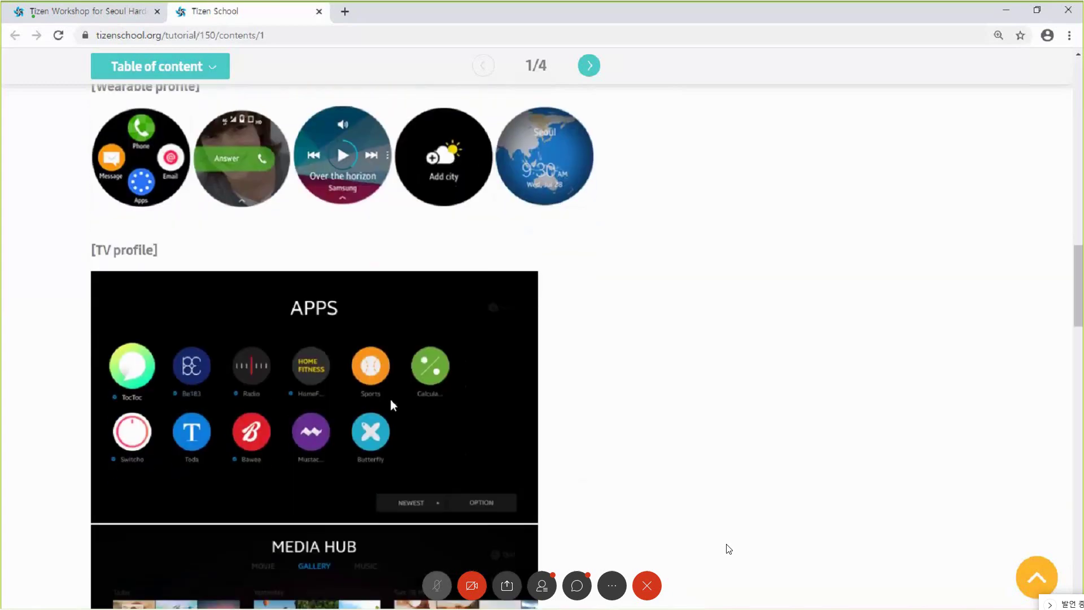
pyautogui.scroll(-8, 729, 549)
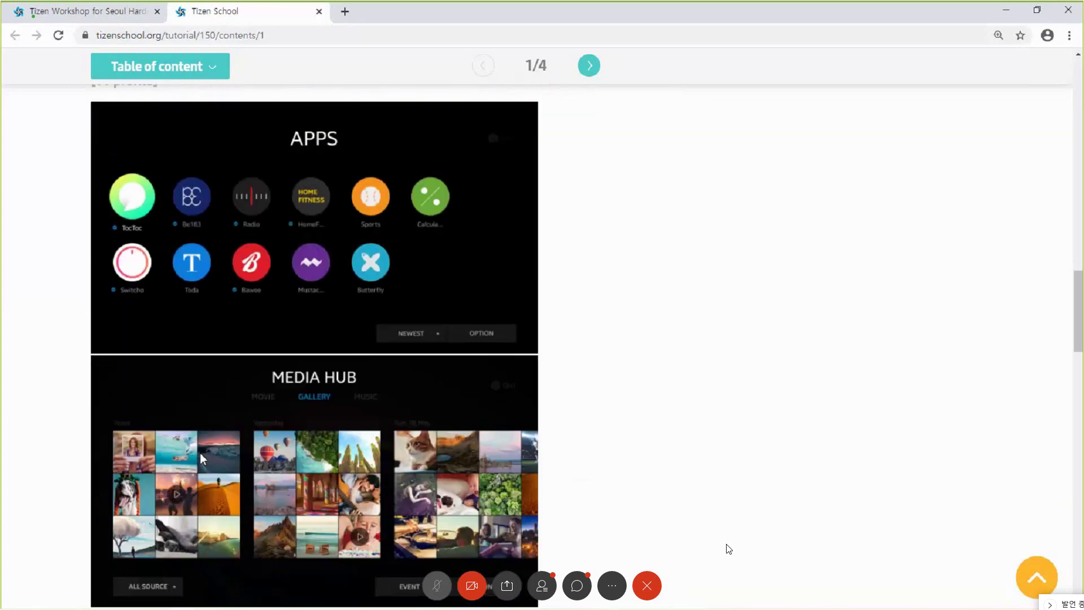
pyautogui.scroll(-2, 728, 549)
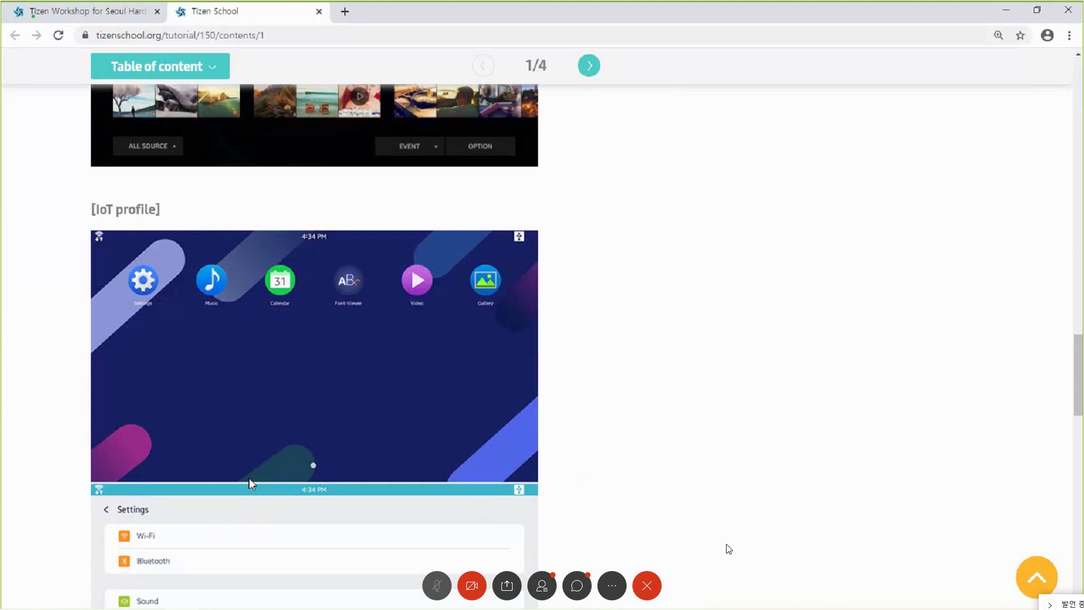
pyautogui.scroll(-8, 314, 476)
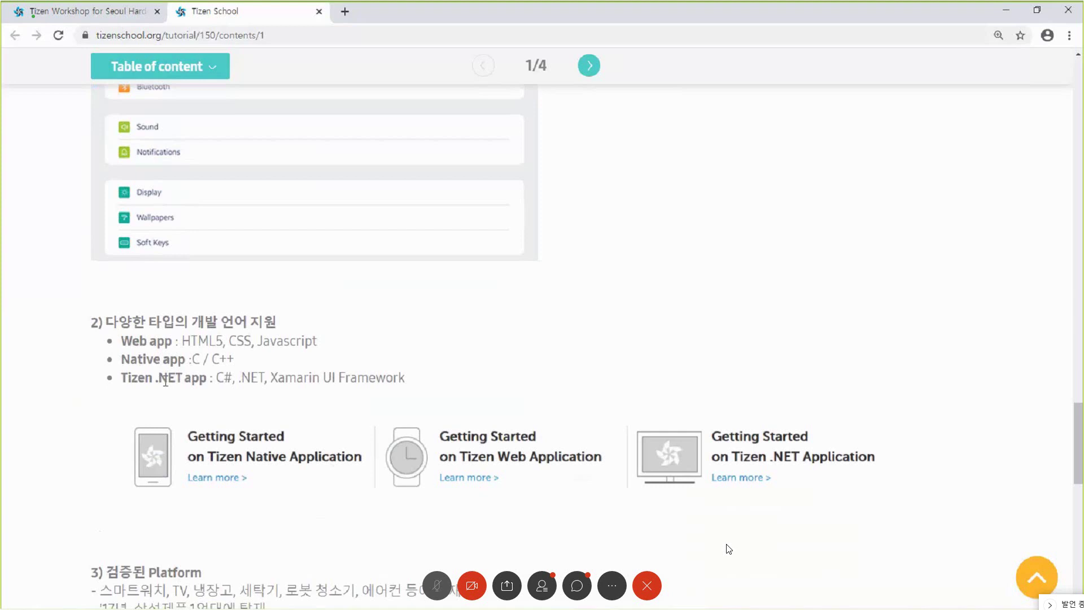
pyautogui.scroll(-3, 176, 378)
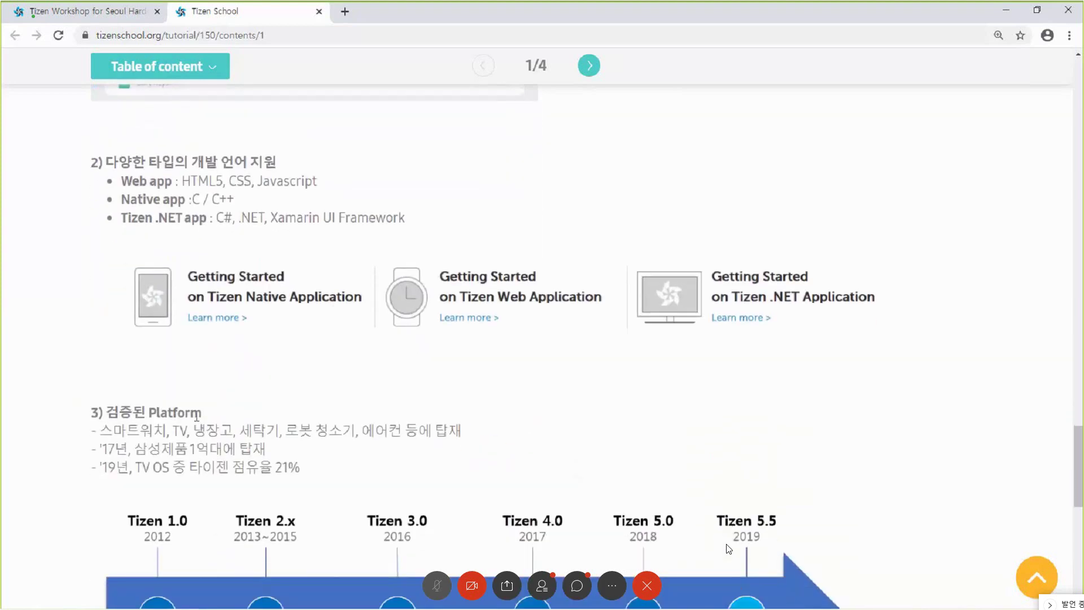
pyautogui.scroll(-3, 196, 416)
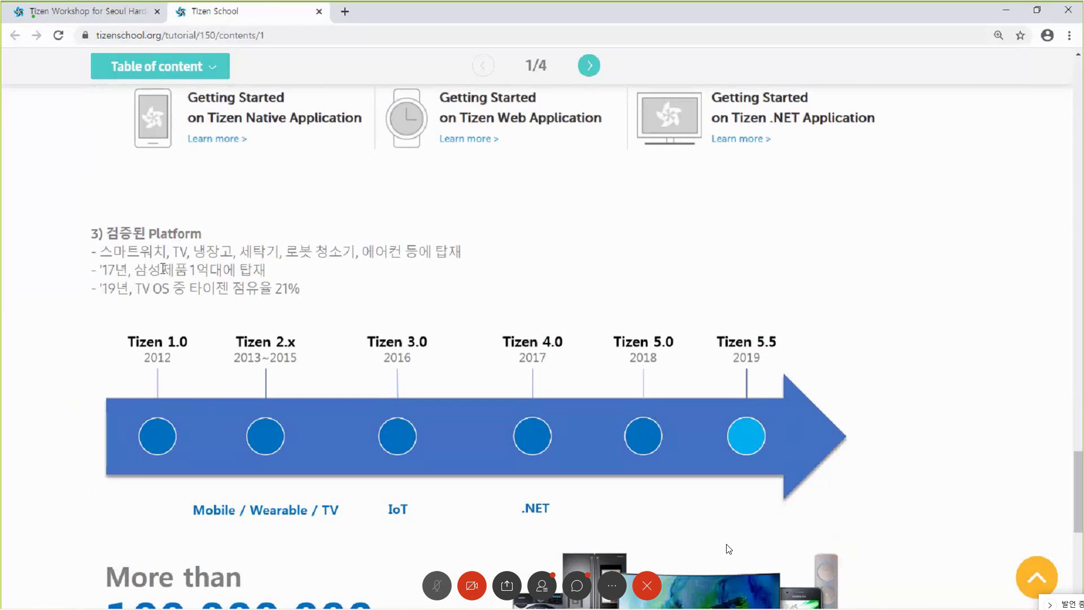
pyautogui.scroll(-6, 255, 421)
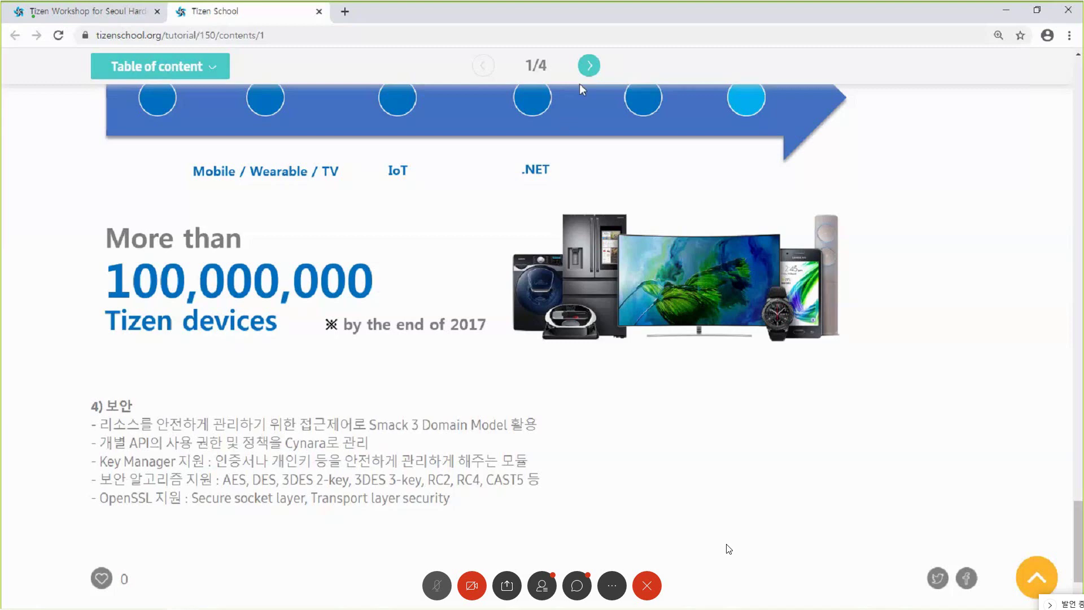
# - Advance the tutorial to page 2/4 and highlight the Headed and Headless IoT image descriptions
pyautogui.click(588, 66)
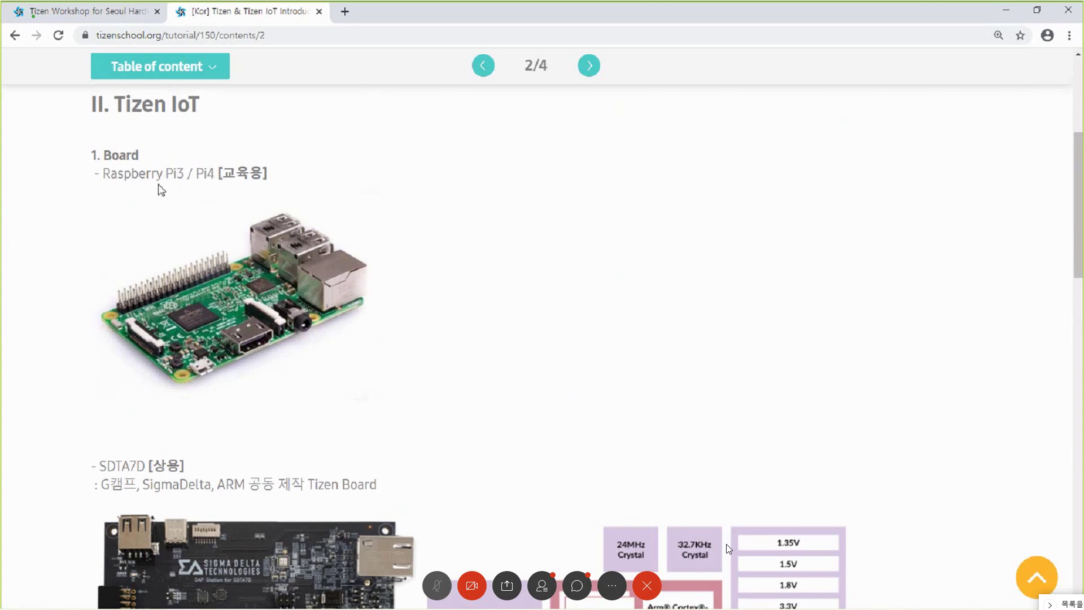
pyautogui.scroll(-5, 318, 355)
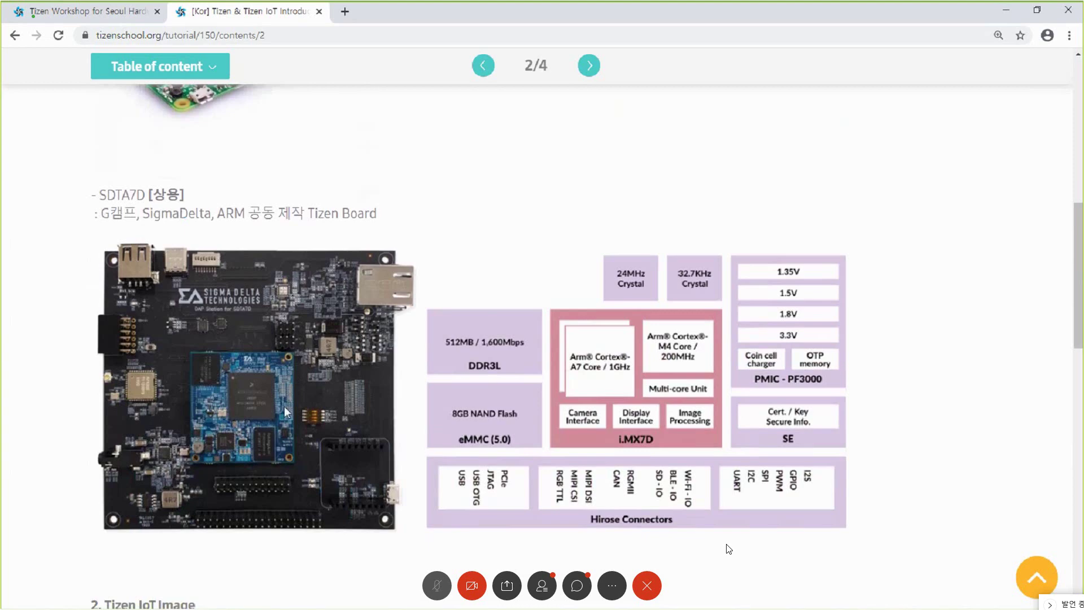
pyautogui.scroll(-3, 303, 375)
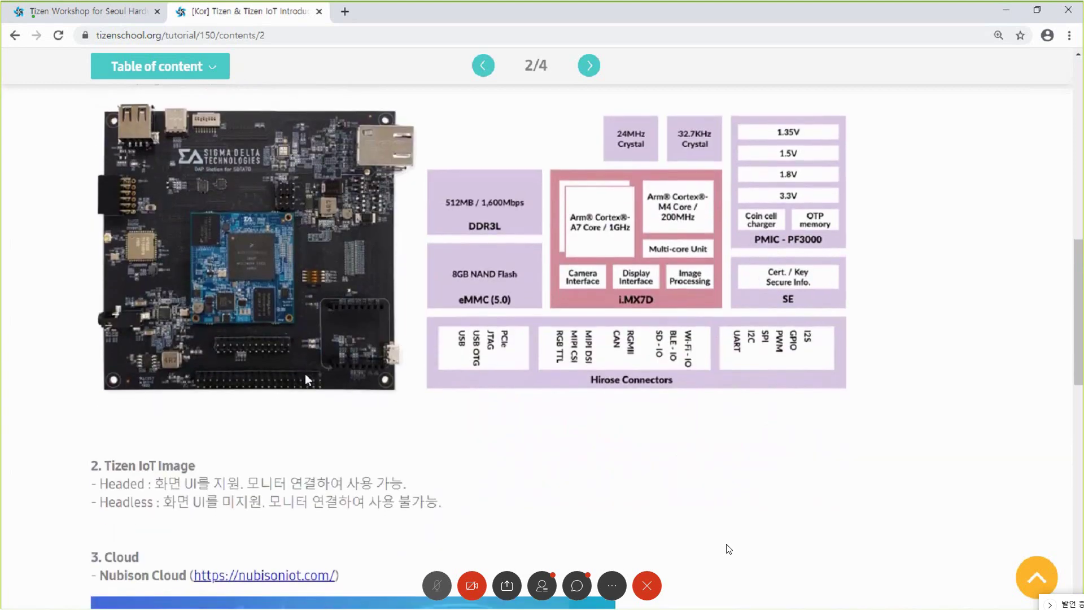
pyautogui.scroll(-1, 305, 374)
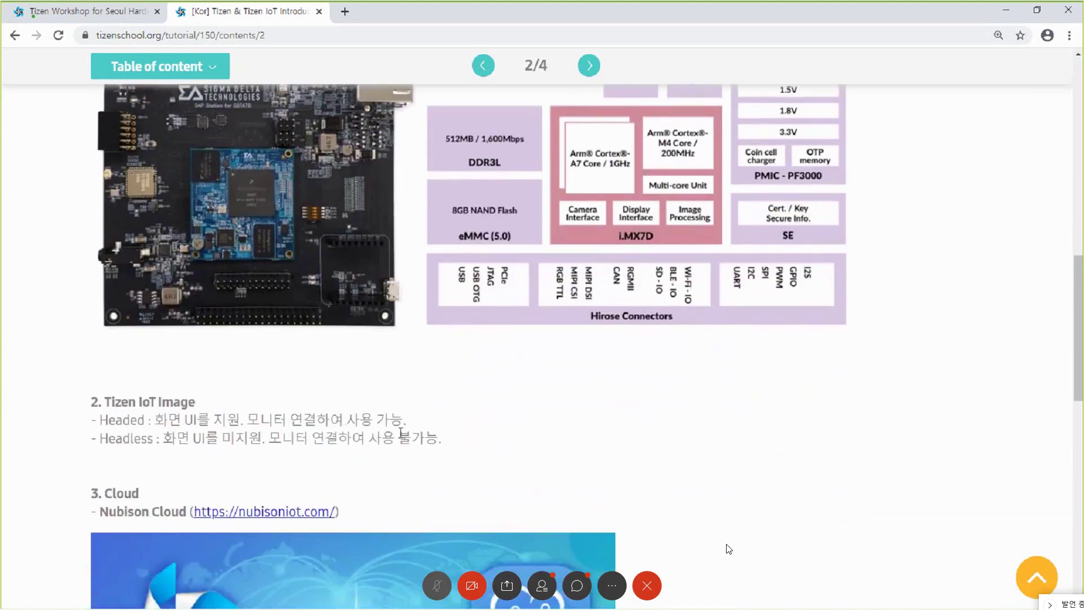
pyautogui.moveTo(436, 439); pyautogui.dragTo(95, 455)
pyautogui.scroll(-3, 311, 489)
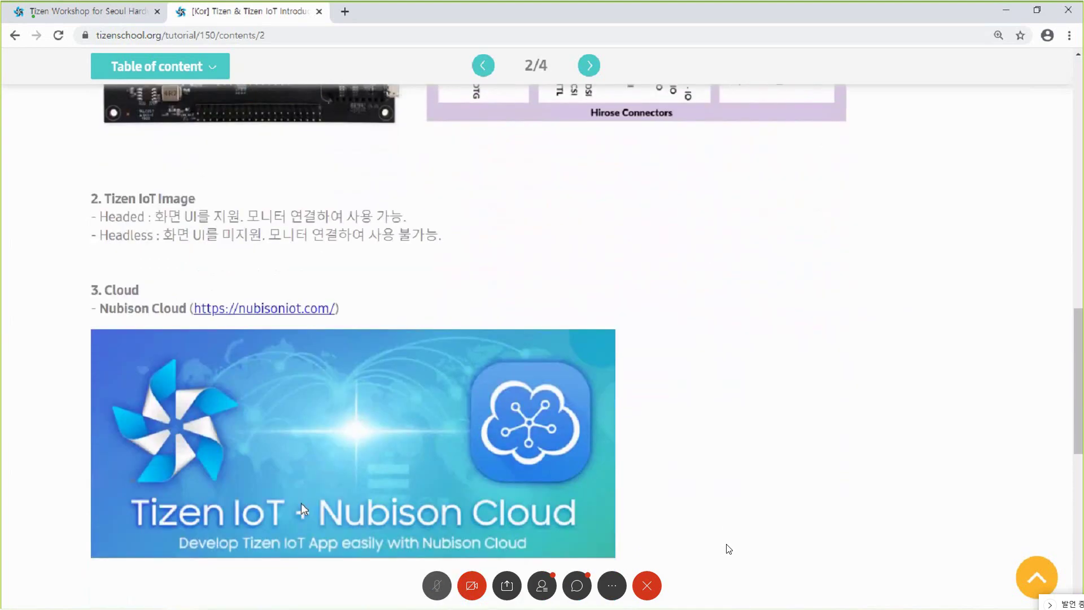
pyautogui.scroll(-3, 303, 508)
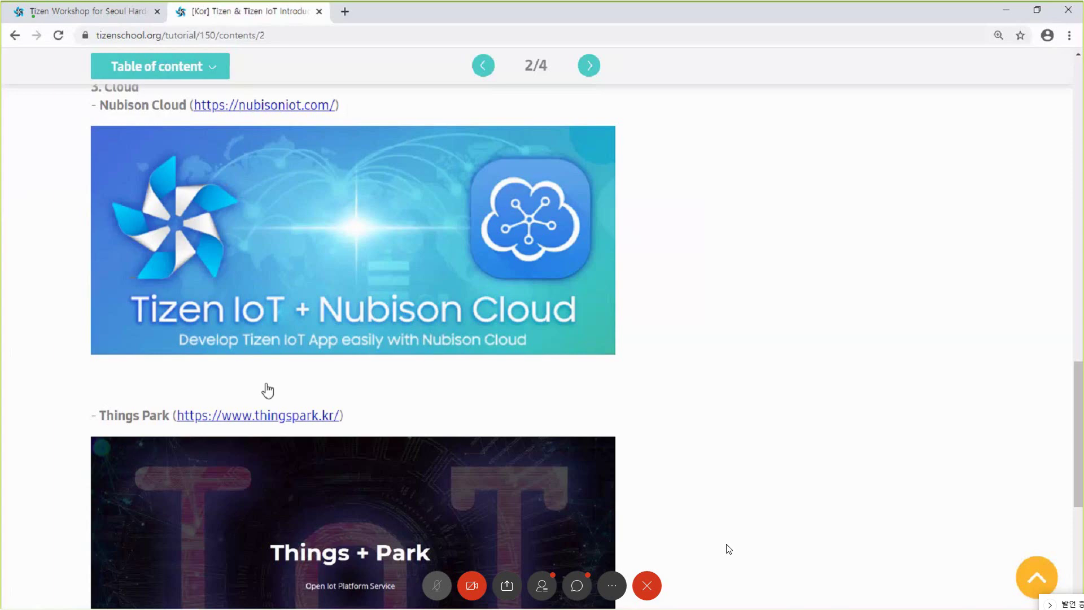
# - Move through page 3/4 past the Tizen Specialist speaker cards, then on to page 4/4
pyautogui.click(589, 65)
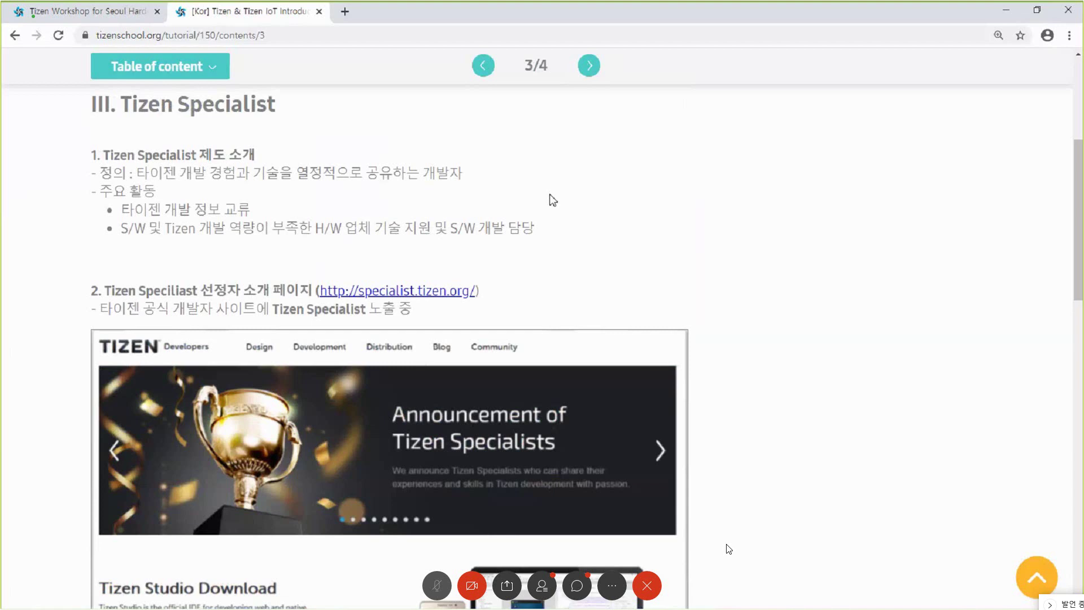
pyautogui.scroll(-2, 561, 235)
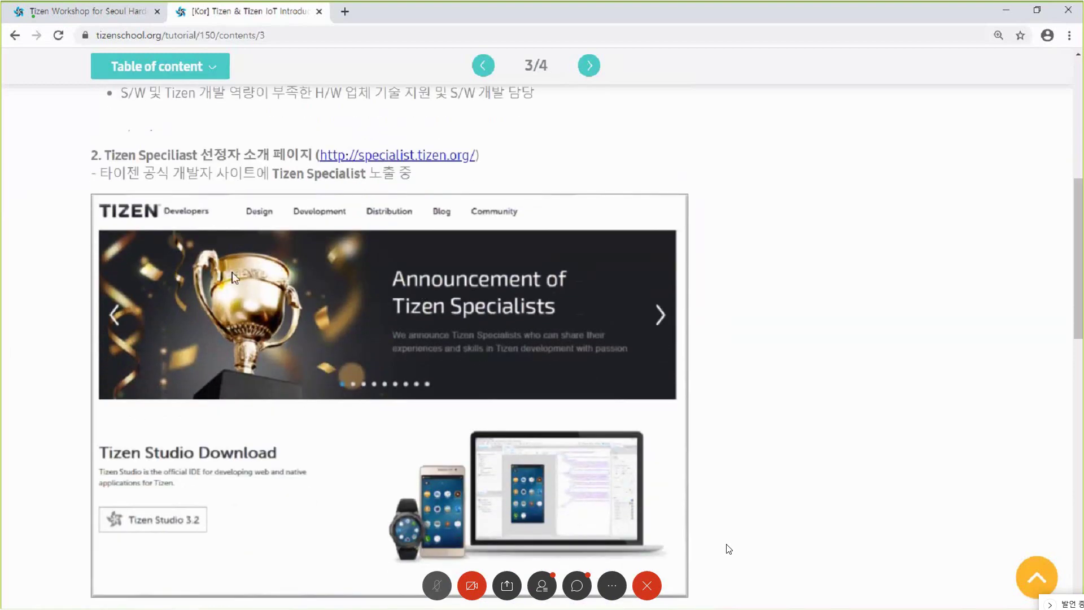
pyautogui.scroll(-10, 383, 294)
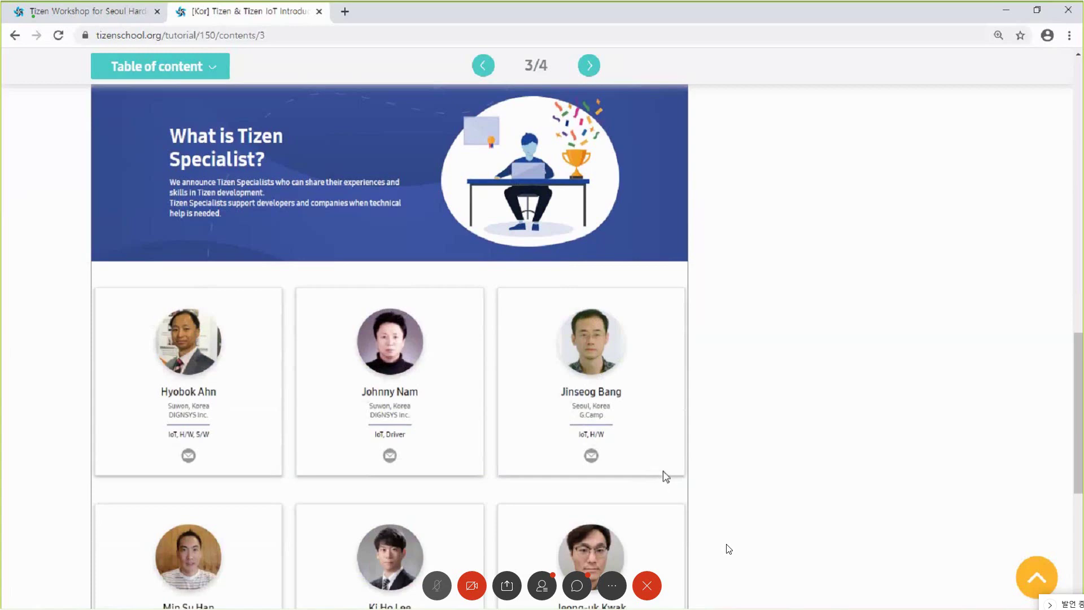
pyautogui.scroll(-3, 665, 474)
pyautogui.scroll(-2, 665, 476)
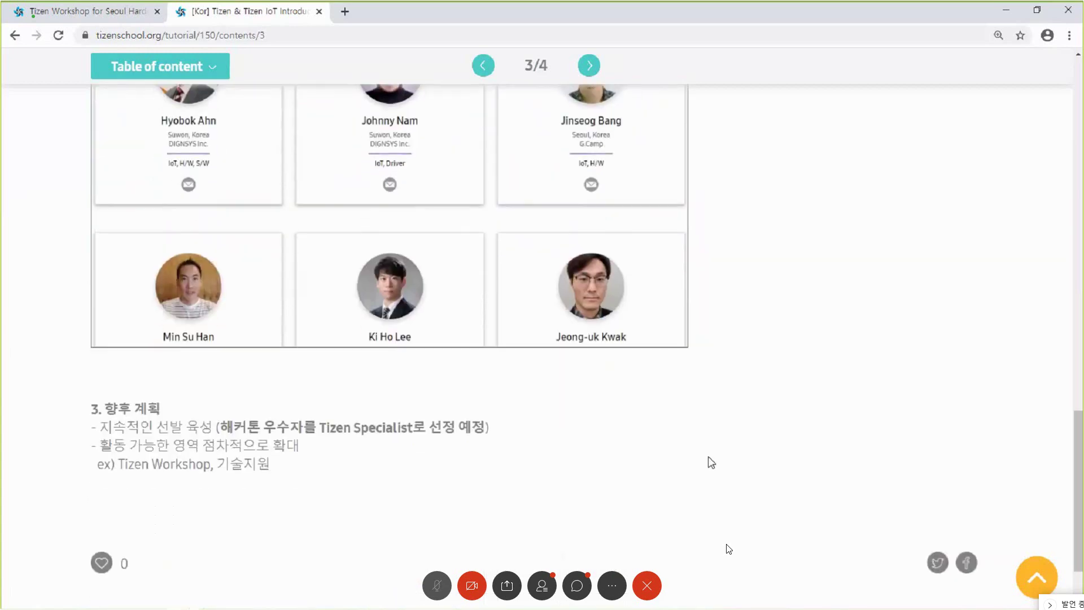
pyautogui.click(589, 66)
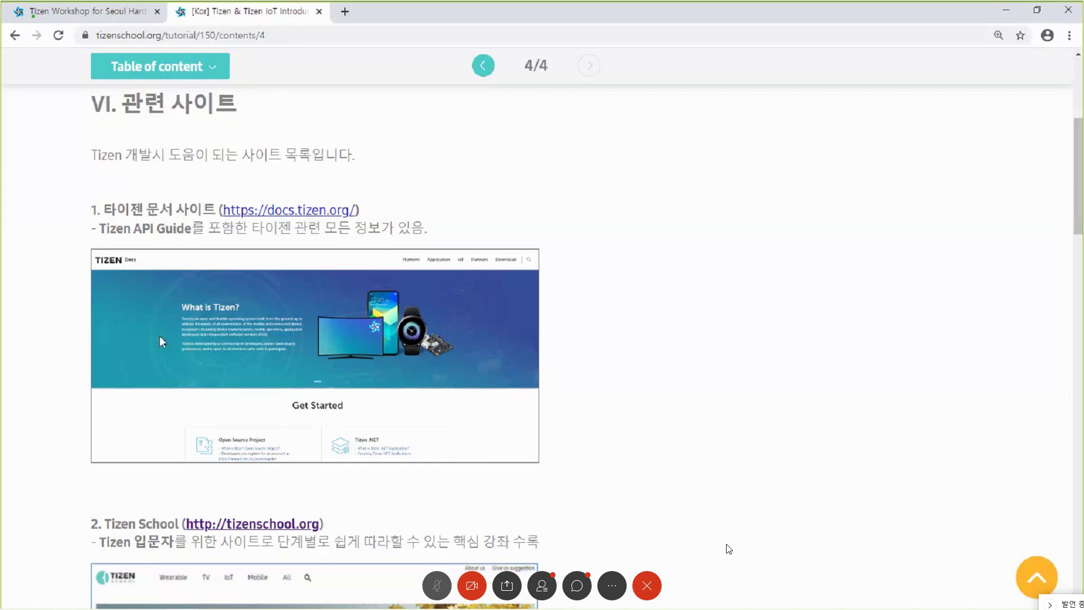
# - Scroll page 4/4 past the Tizen School screenshot to item 3, the Xamarin.Forms documentation
pyautogui.scroll(-2, 367, 419)
pyautogui.scroll(-2, 370, 430)
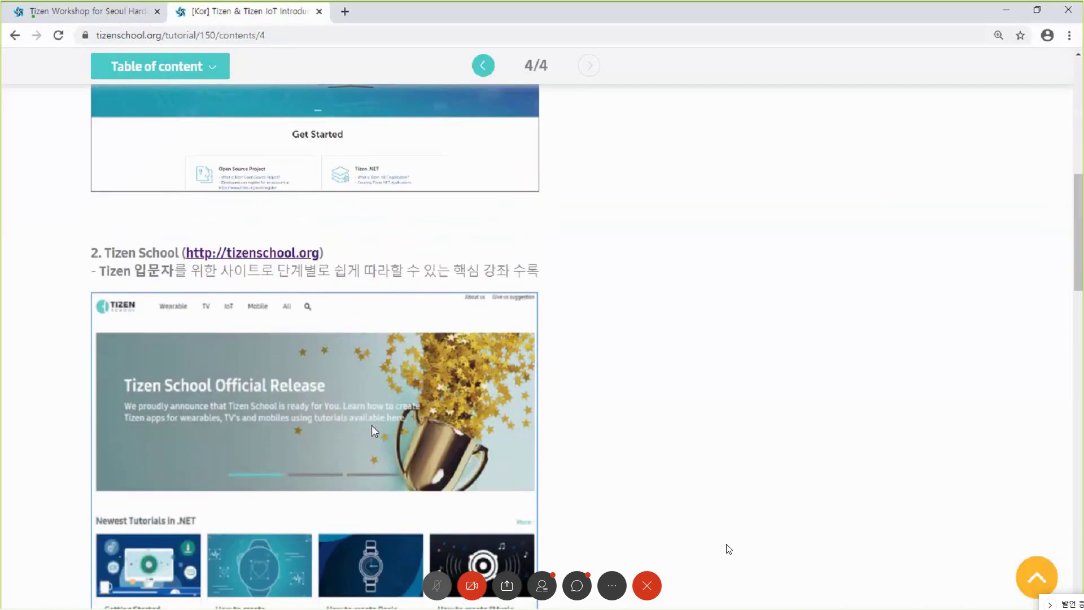
pyautogui.scroll(-1, 371, 326)
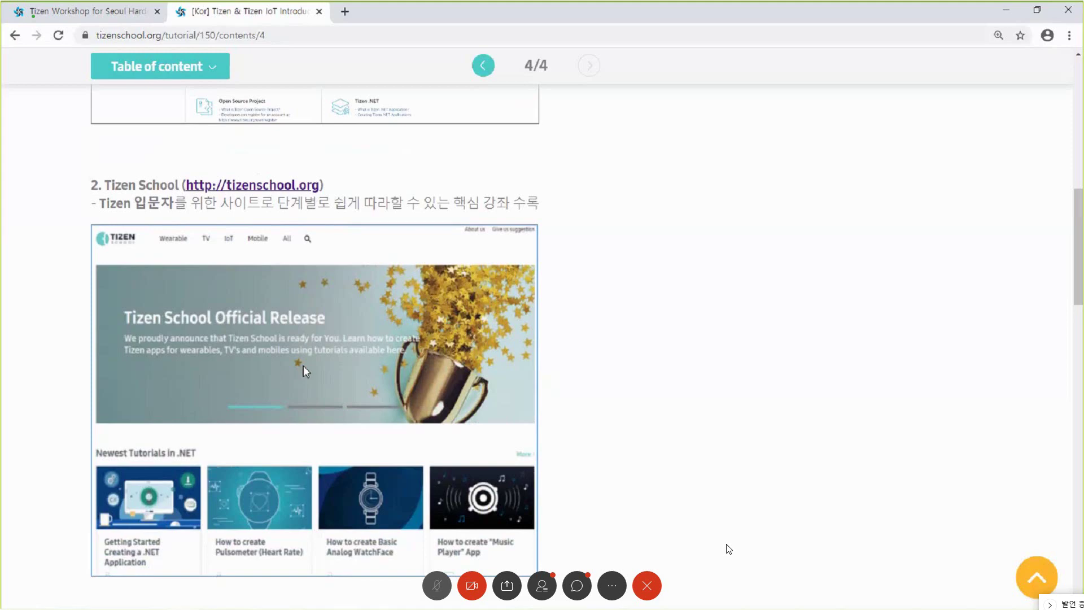
pyautogui.scroll(-7, 303, 366)
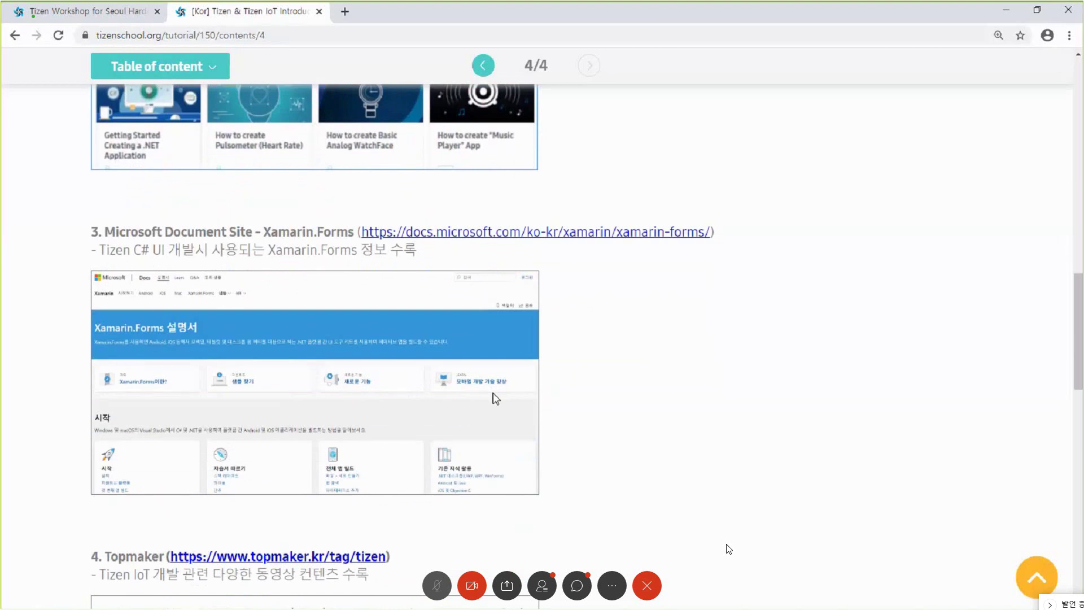
# - Highlight 'Xamarin.Forms' in the item 3 heading and scroll down to the Topmaker section
pyautogui.moveTo(264, 232); pyautogui.dragTo(352, 240)
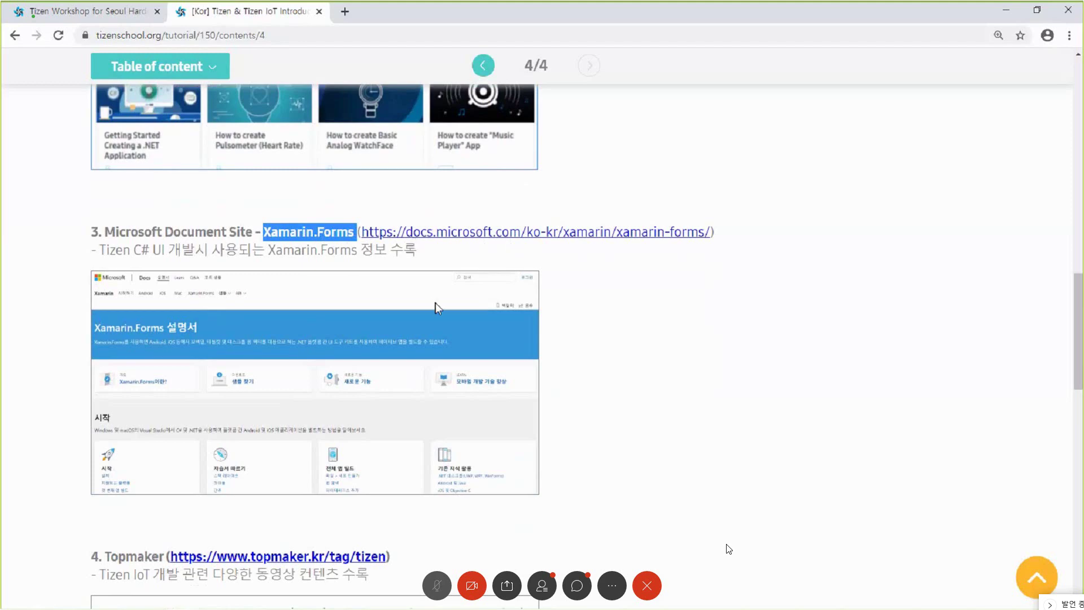
pyautogui.scroll(-7, 435, 303)
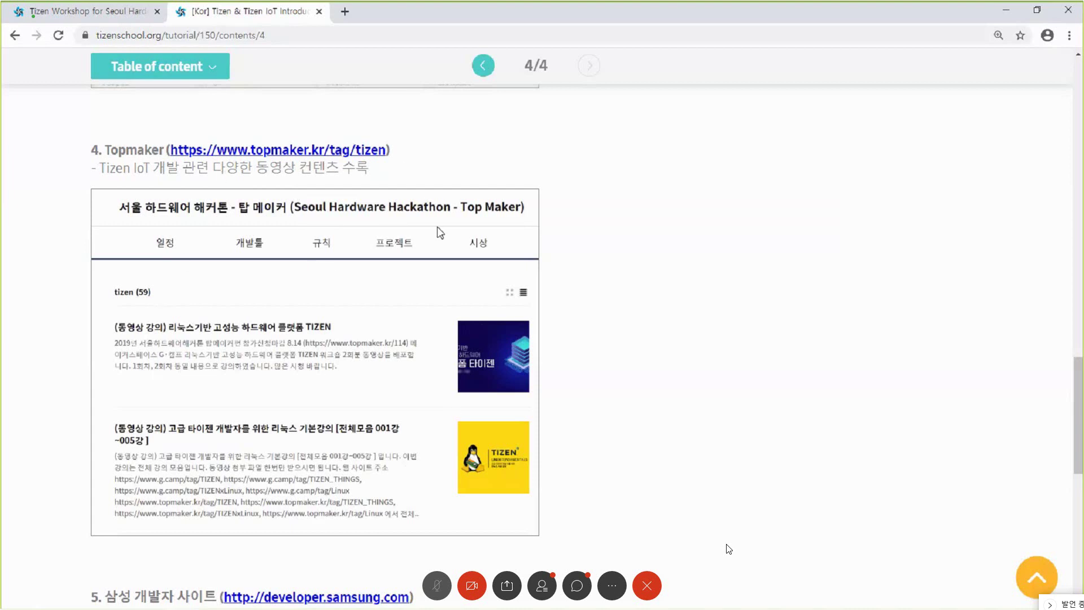
# - Scroll down to item 5, developer.samsung.com, with its SDC19 screenshot
pyautogui.scroll(-2, 422, 340)
pyautogui.scroll(-3, 423, 343)
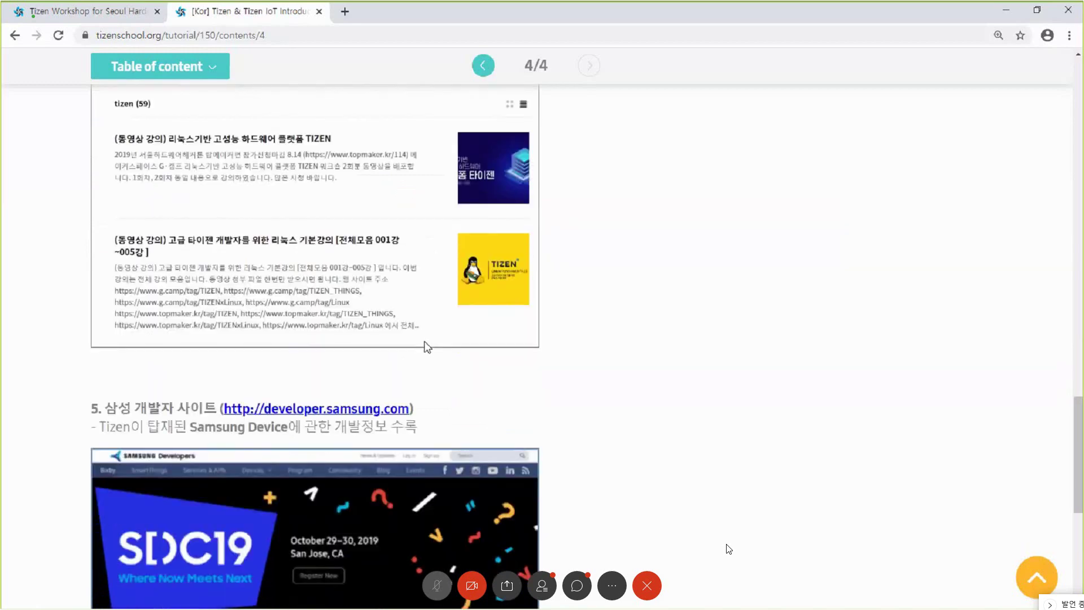
pyautogui.scroll(-1, 429, 378)
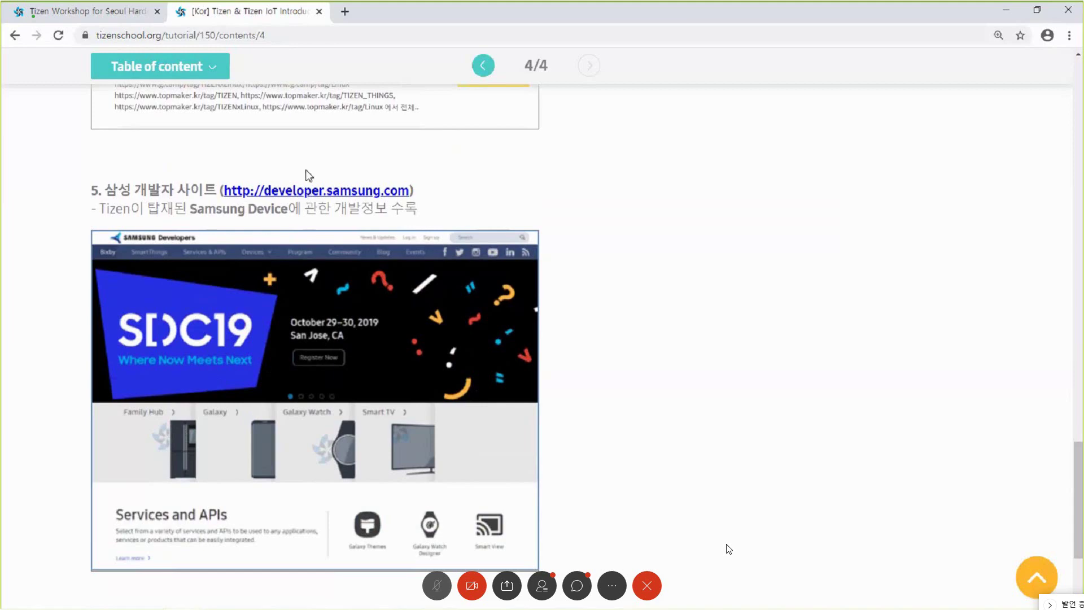
# - Close the Tizen introduction tab and scroll the workshop page back to the 1일차 links
pyautogui.click(319, 11)
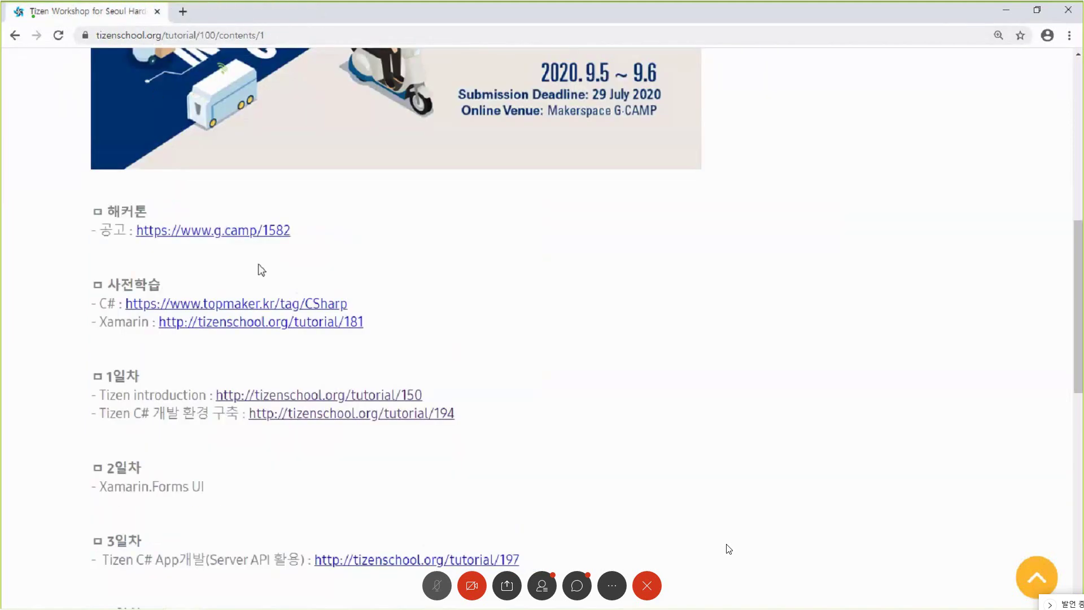
pyautogui.scroll(5, 264, 271)
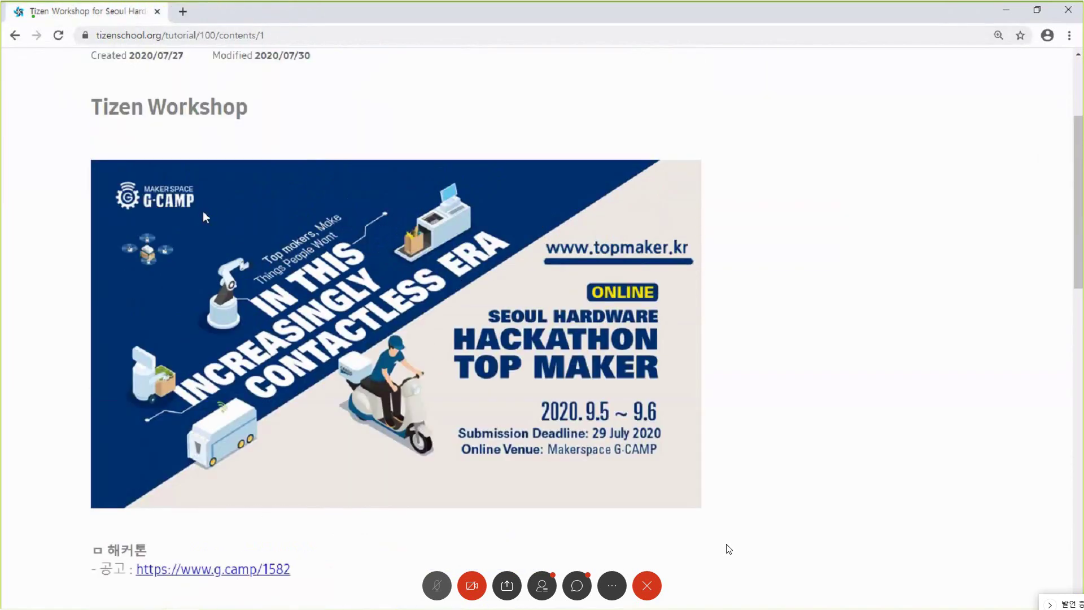
pyautogui.scroll(-2, 153, 277)
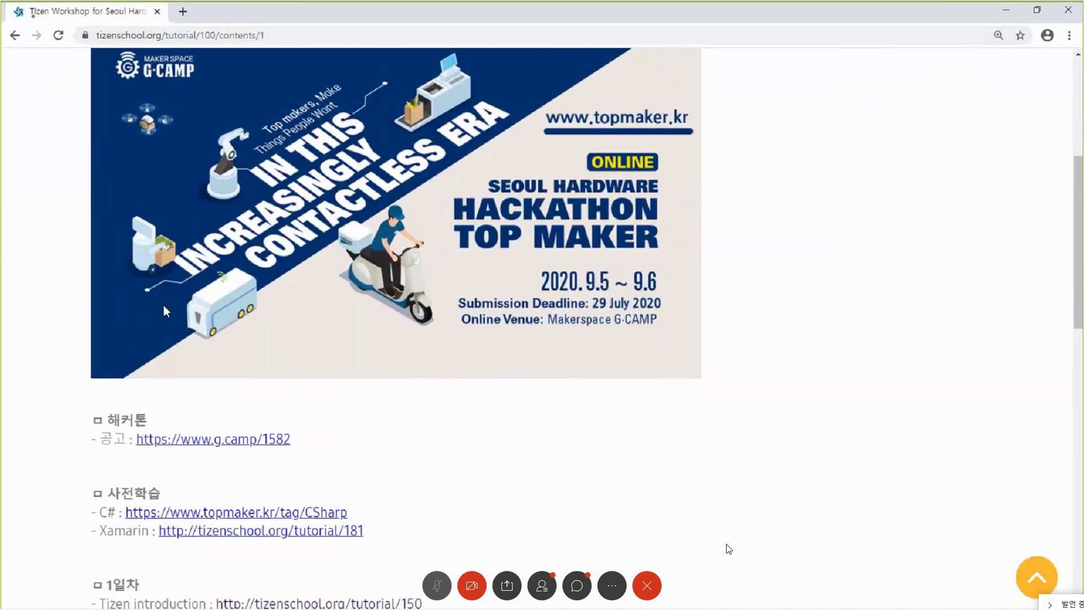
pyautogui.scroll(-2, 166, 311)
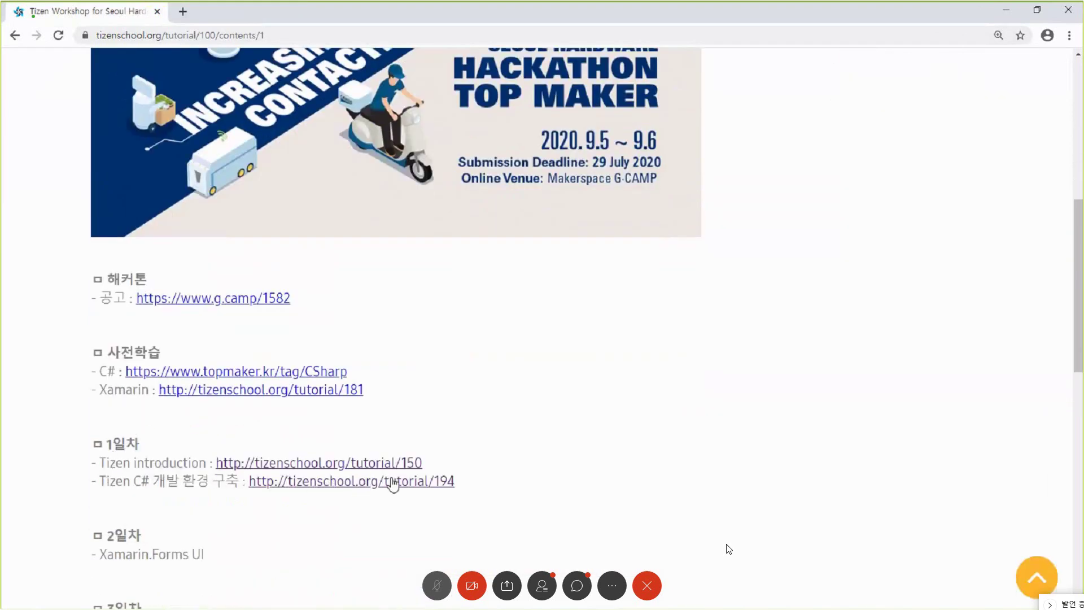
# - Open the Raspberry PI 3&4 getting-started tutorial 194 and highlight its four-part overview
pyautogui.click(325, 484)
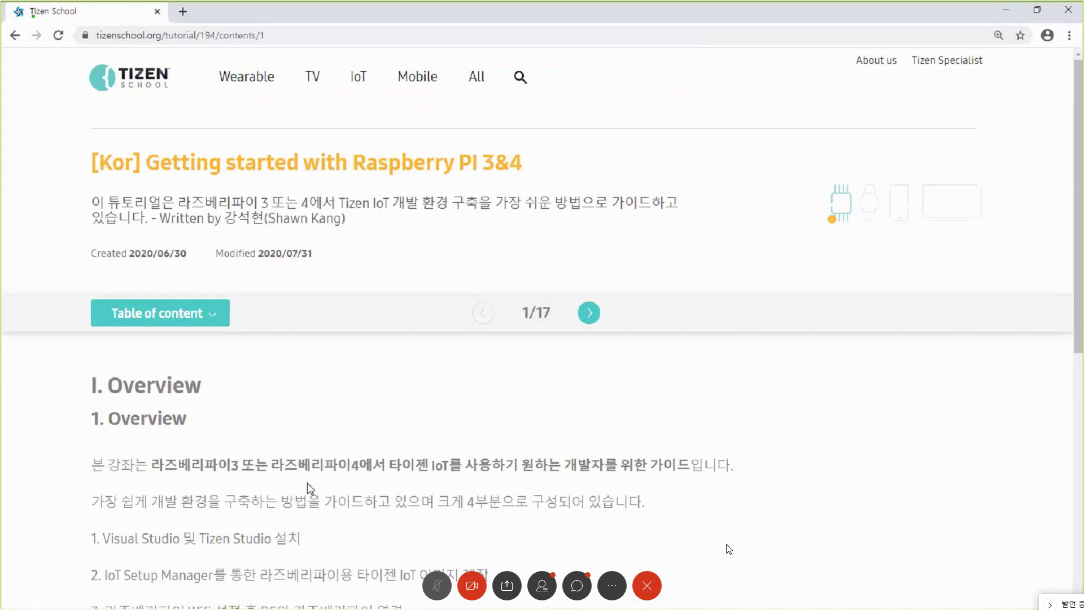
pyautogui.scroll(-2, 315, 489)
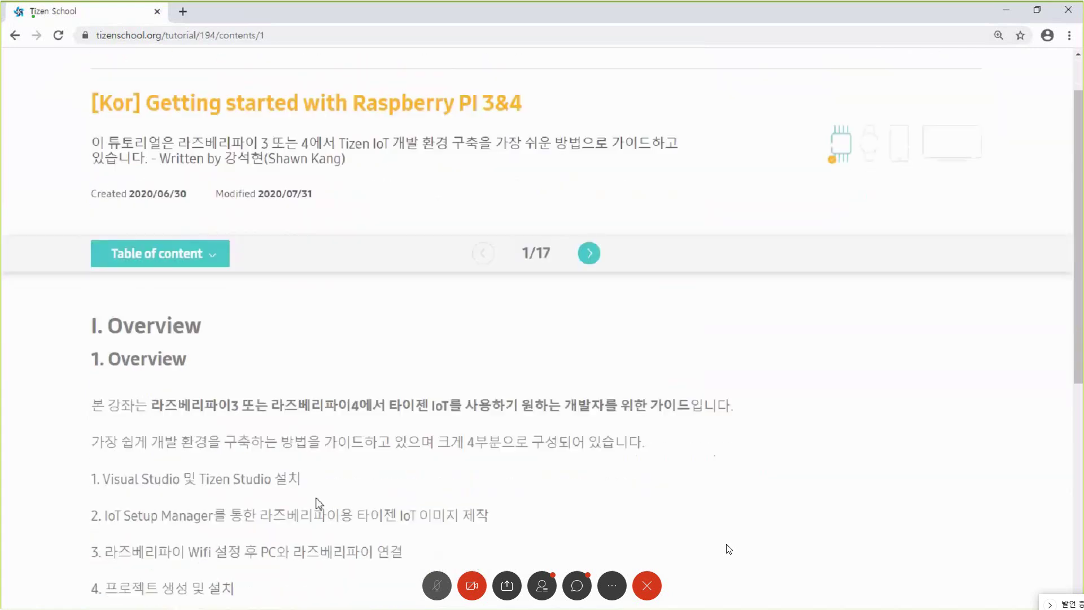
pyautogui.scroll(-1, 322, 496)
pyautogui.moveTo(259, 459); pyautogui.dragTo(84, 369)
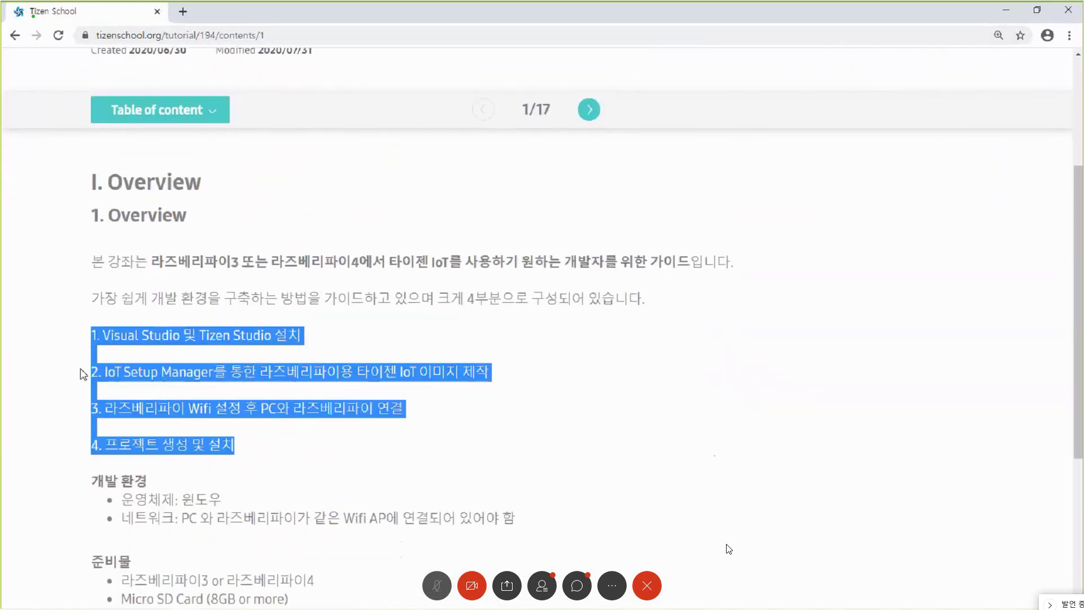
# - Clear the highlight and read down page 1/17 to the 개발 환경 and 준비물 lists
pyautogui.click(83, 374)
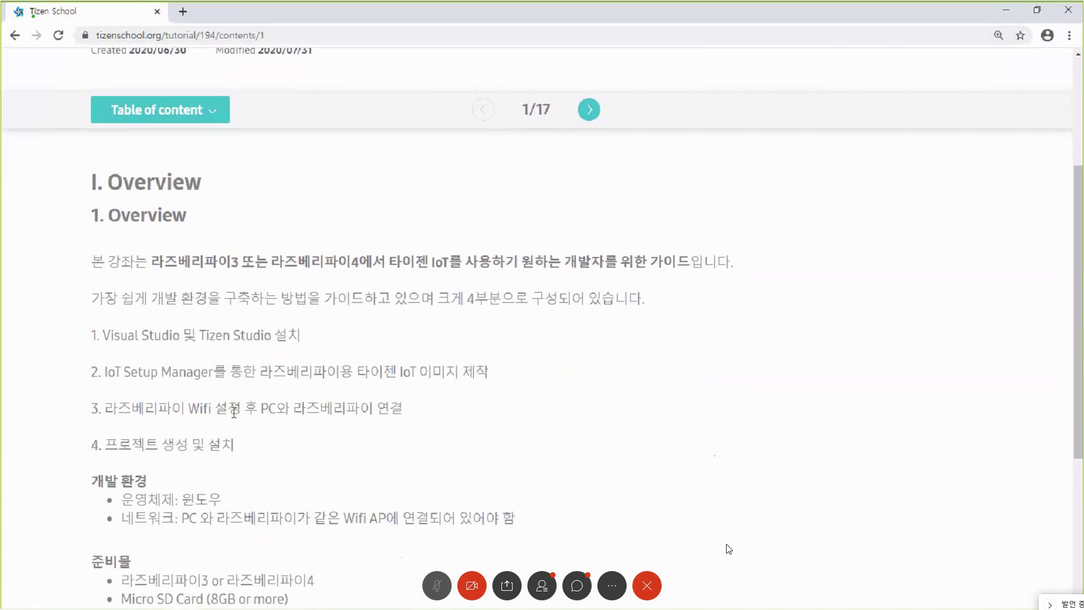
pyautogui.scroll(-3, 102, 372)
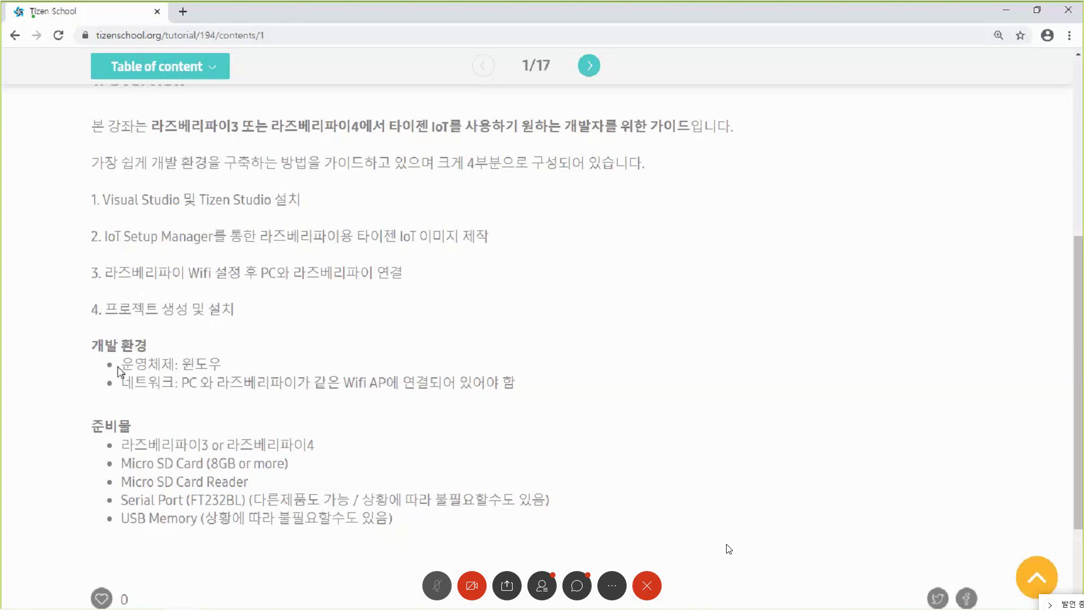
pyautogui.scroll(-1, 161, 423)
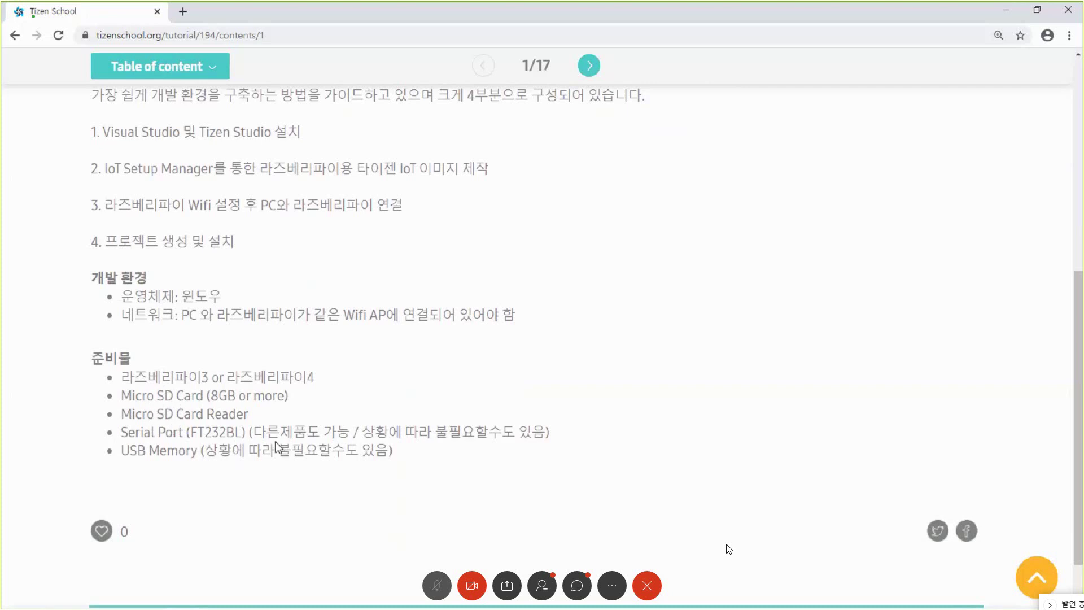
# - Go to tutorial page 2/17, Setting Up Your Environment, and open the visualstudio.microsoft.com link in a new tab
pyautogui.click(589, 65)
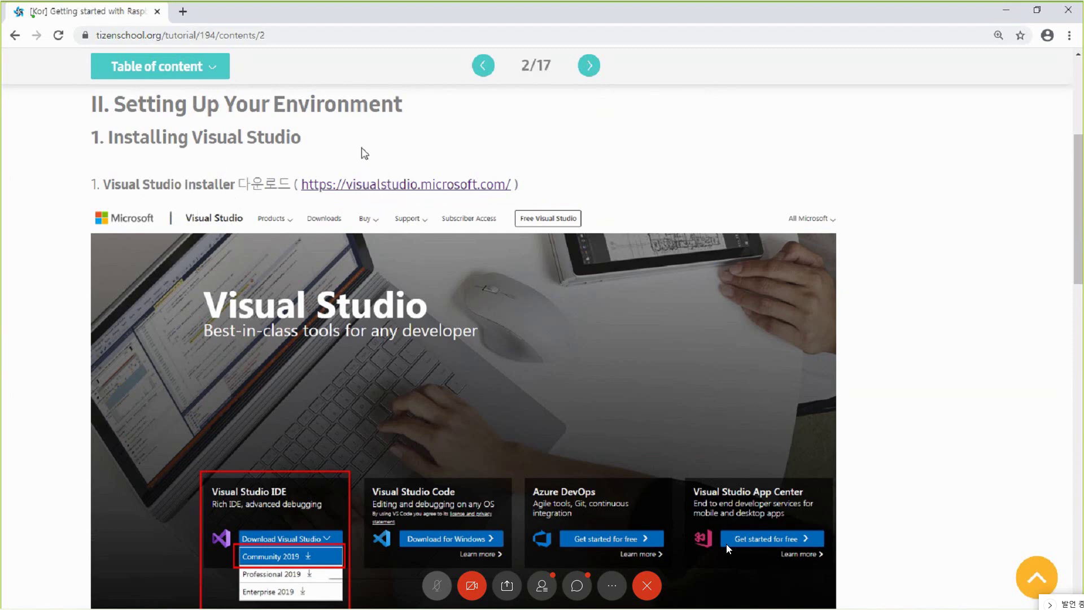
pyautogui.scroll(-2, 394, 268)
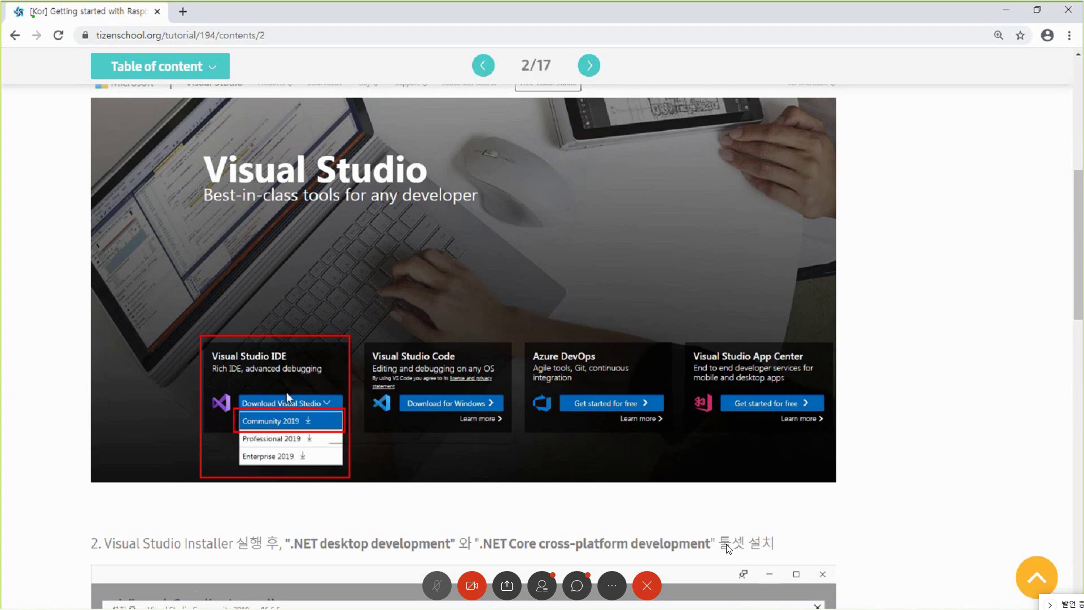
pyautogui.scroll(-1, 247, 535)
pyautogui.scroll(-5, 246, 535)
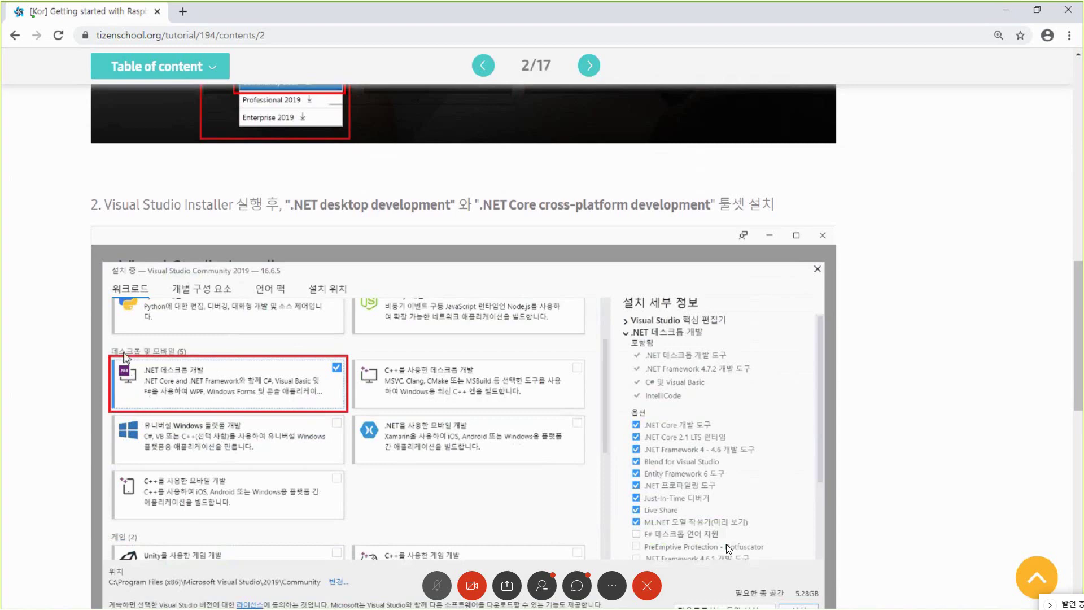
pyautogui.scroll(-2, 107, 491)
pyautogui.scroll(-7, 728, 547)
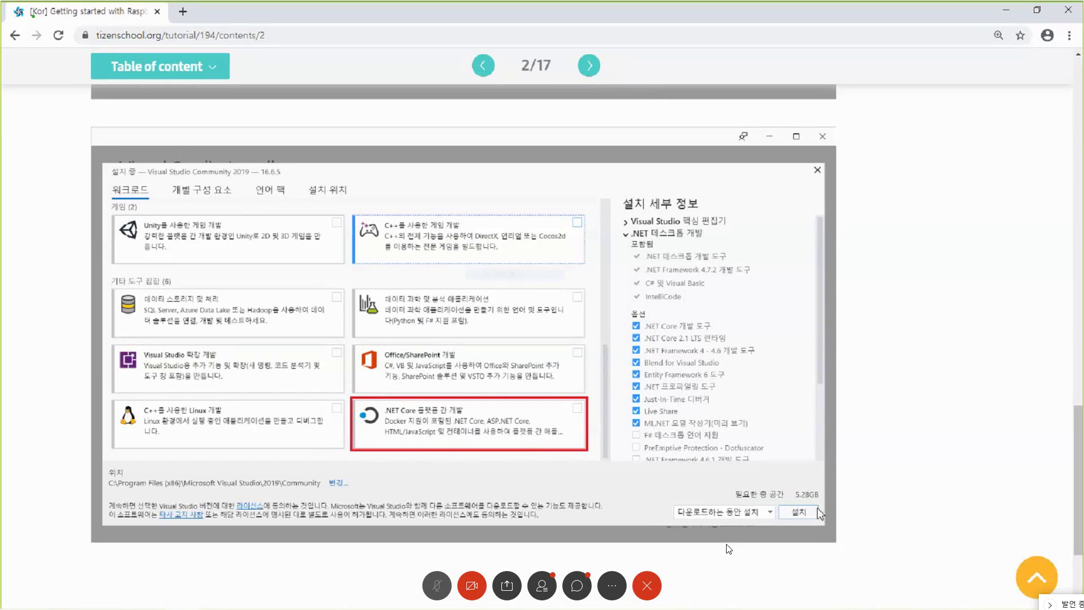
pyautogui.scroll(7, 729, 547)
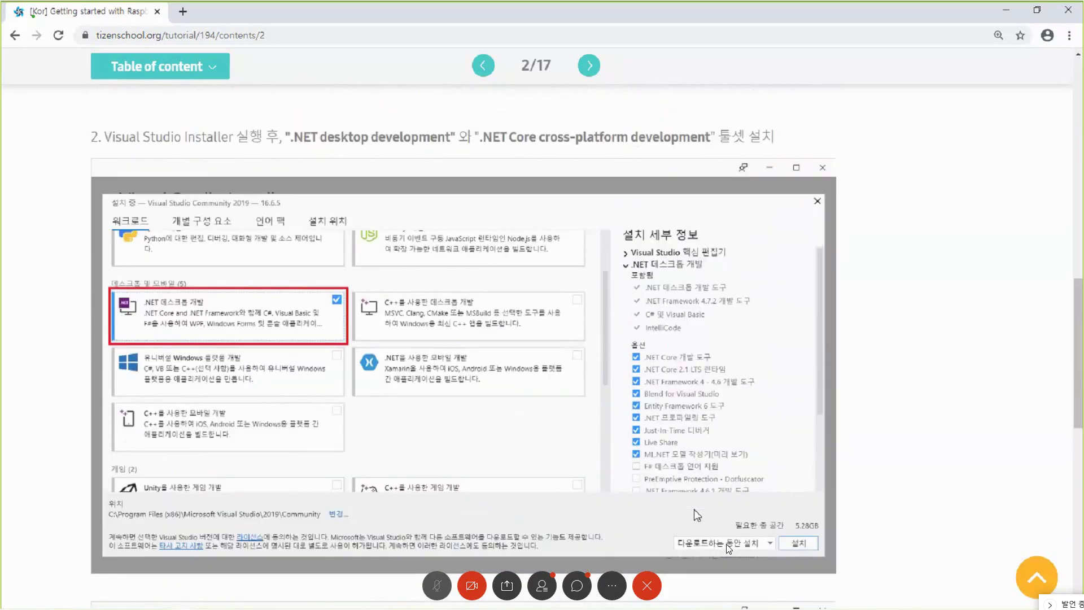
pyautogui.scroll(10, 728, 548)
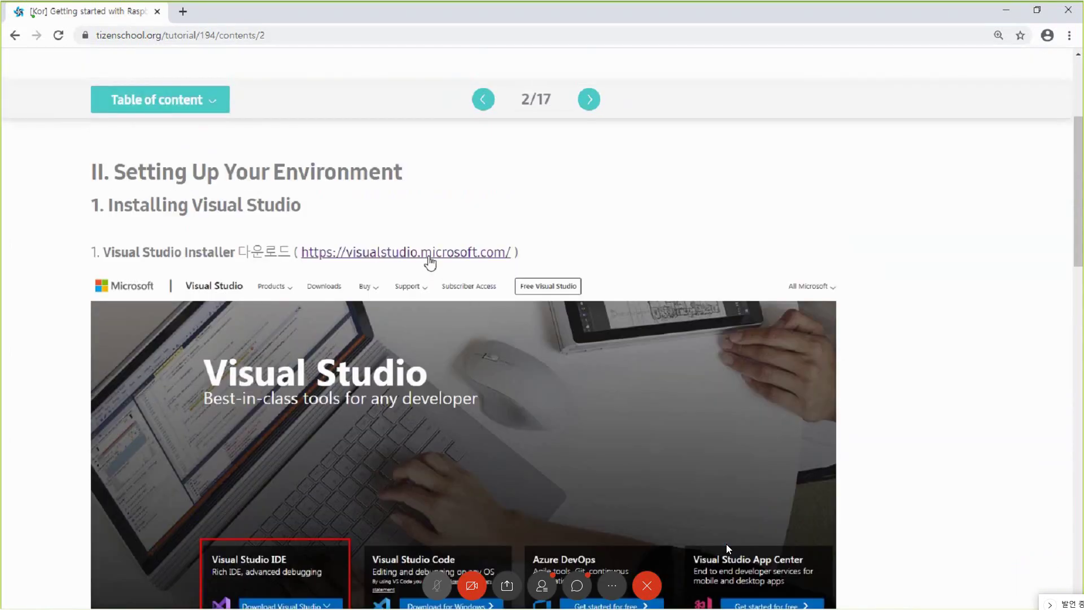
pyautogui.click(429, 253)
# - Download the Visual Studio Community 2019 installer, dismiss the sign-up pop-up, and show the file in its folder
pyautogui.click(236, 13)
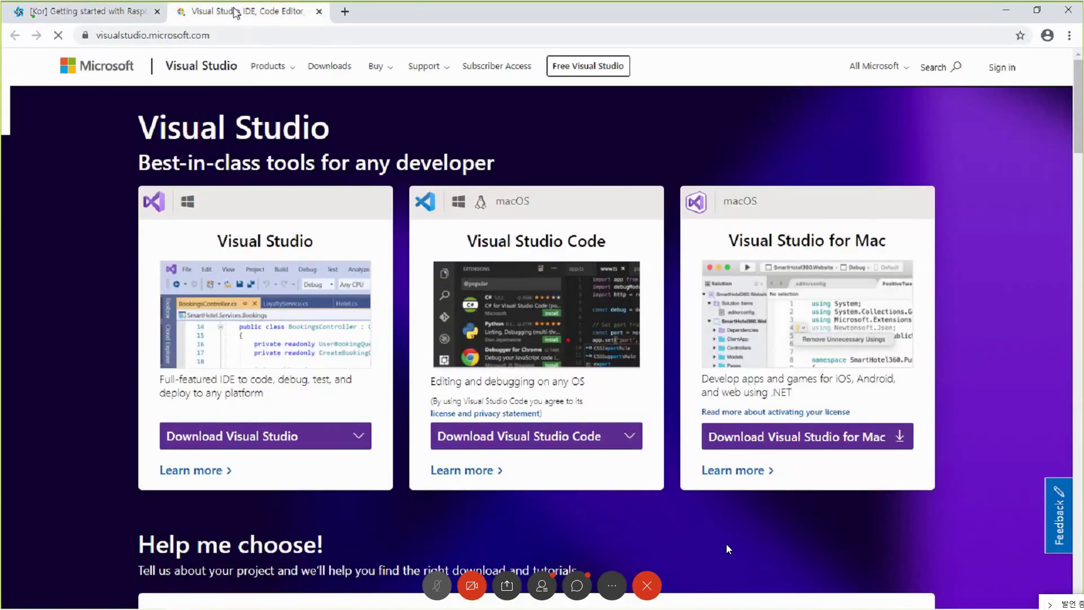
pyautogui.click(273, 443)
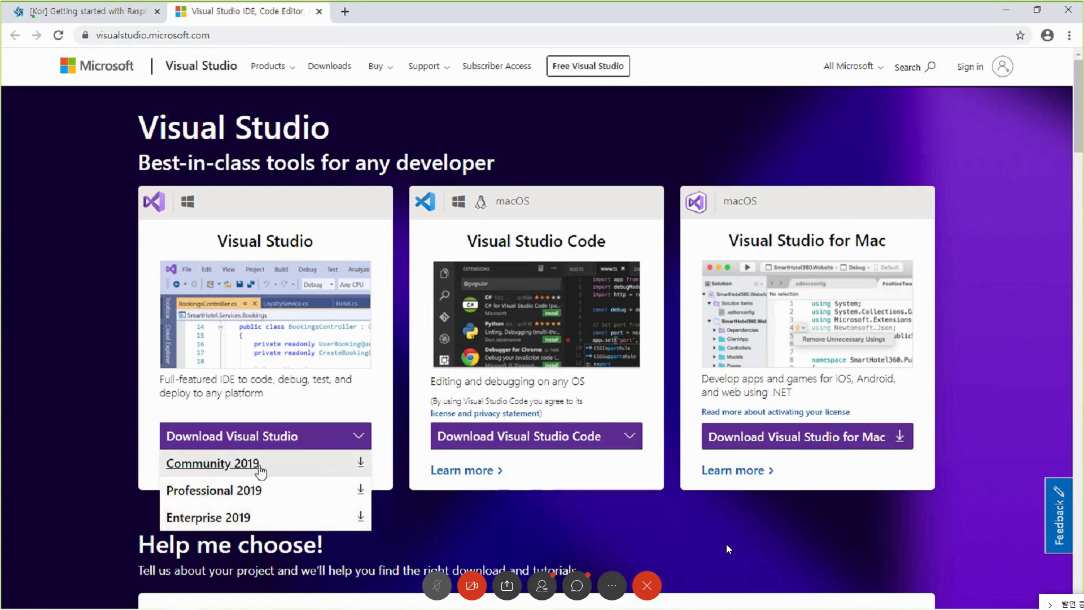
pyautogui.click(360, 463)
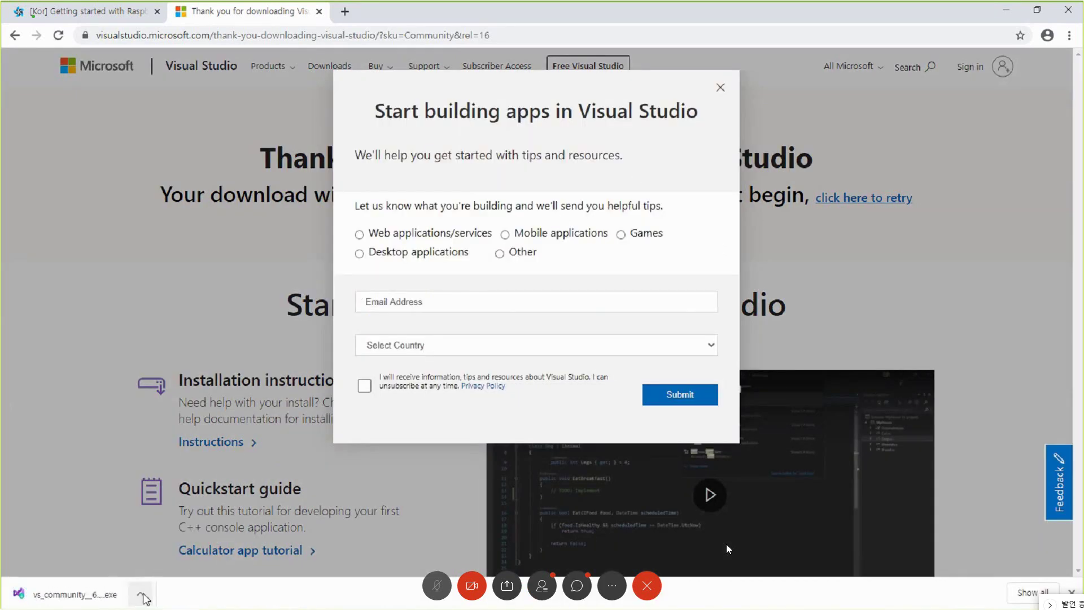
pyautogui.click(720, 88)
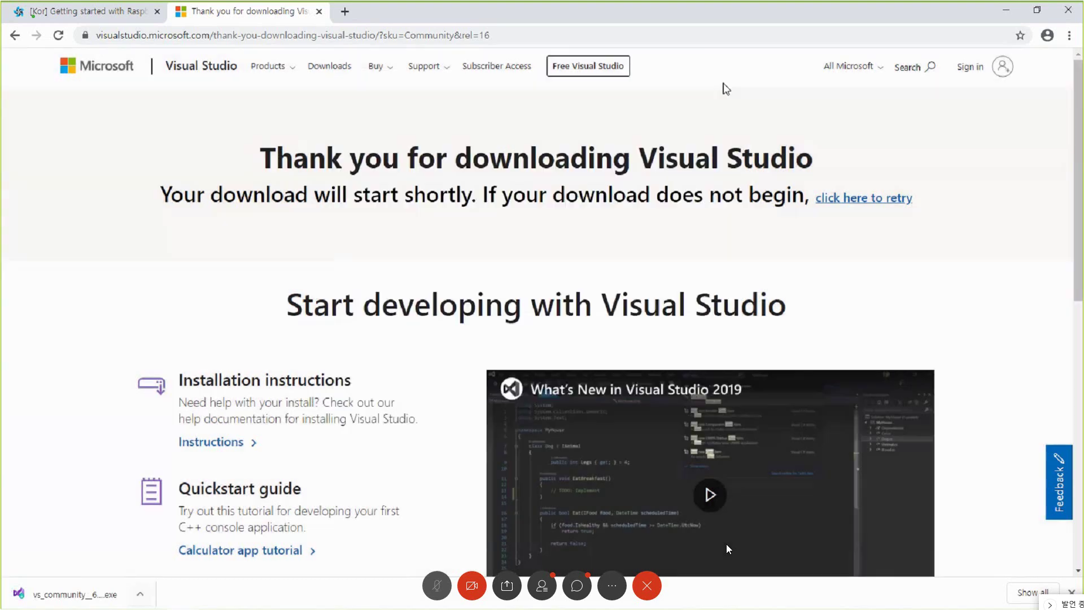
pyautogui.click(142, 595)
pyautogui.click(178, 548)
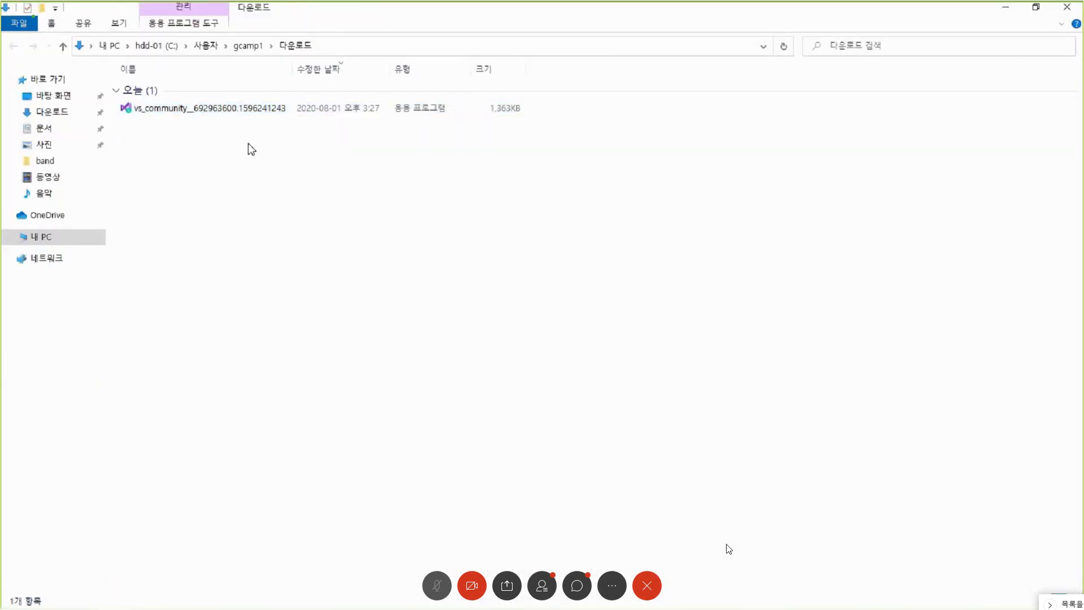
# - Run the downloaded vs_community installer from the Downloads folder
pyautogui.doubleClick(182, 108)
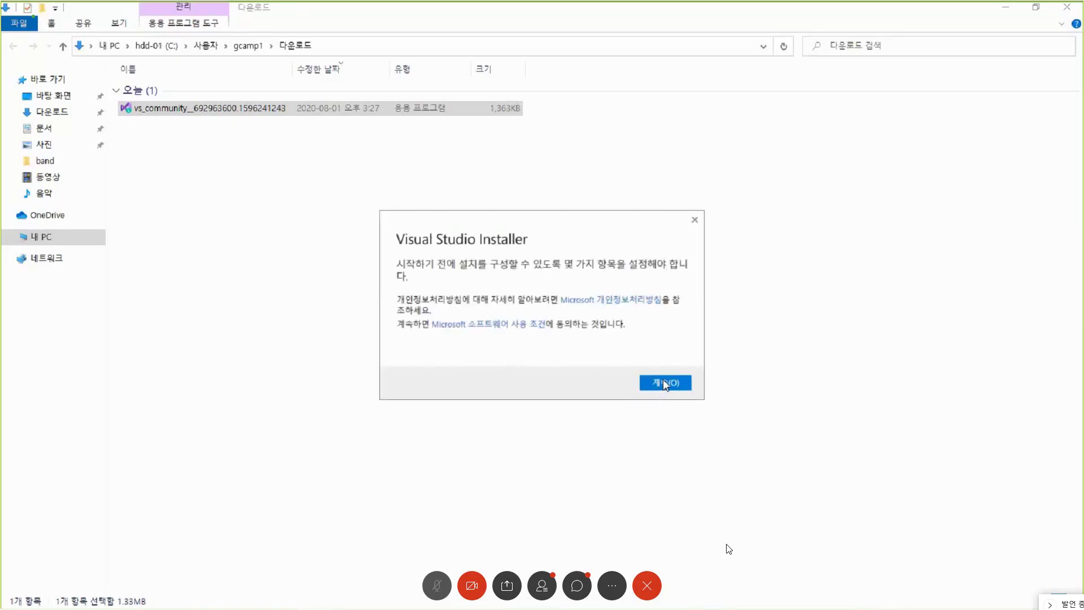
# - Continue past the privacy notice and tick the .NET desktop and .NET Core cross-platform development workloads
pyautogui.click(663, 384)
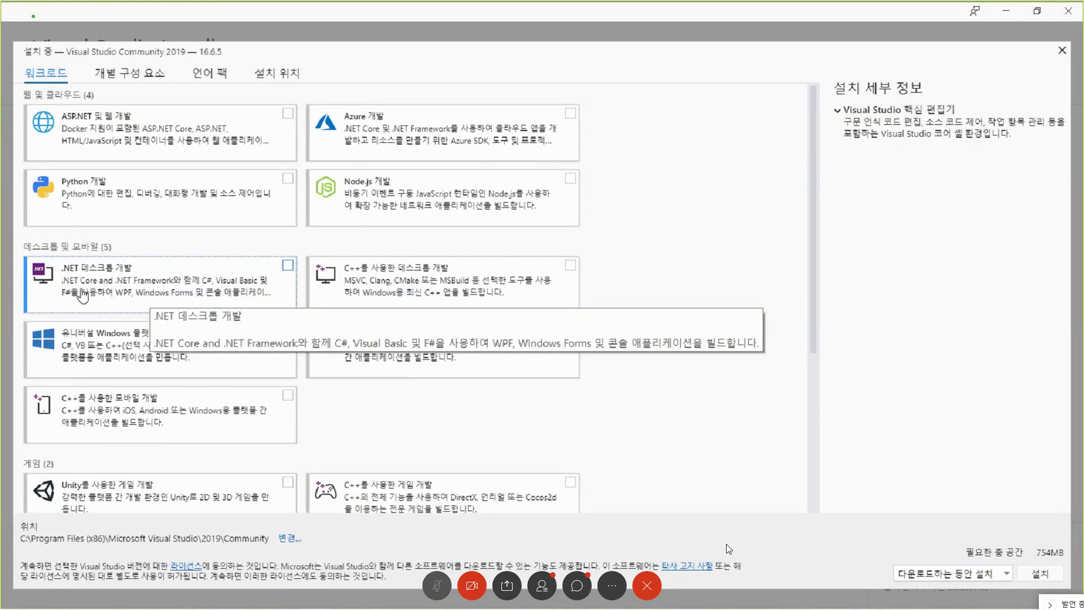
pyautogui.click(287, 267)
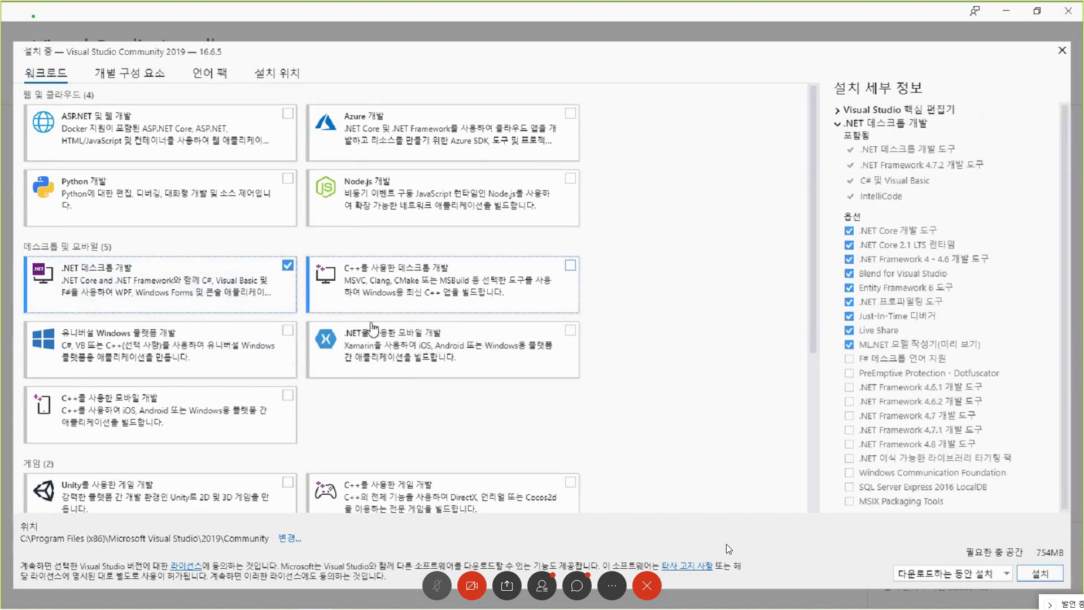
pyautogui.scroll(-5, 541, 357)
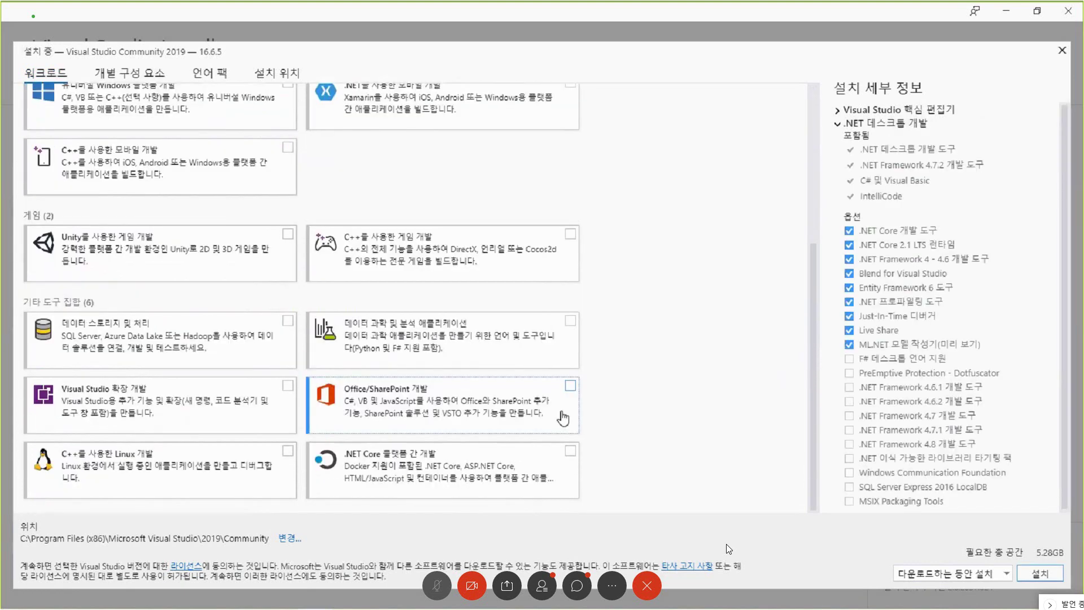
pyautogui.click(570, 451)
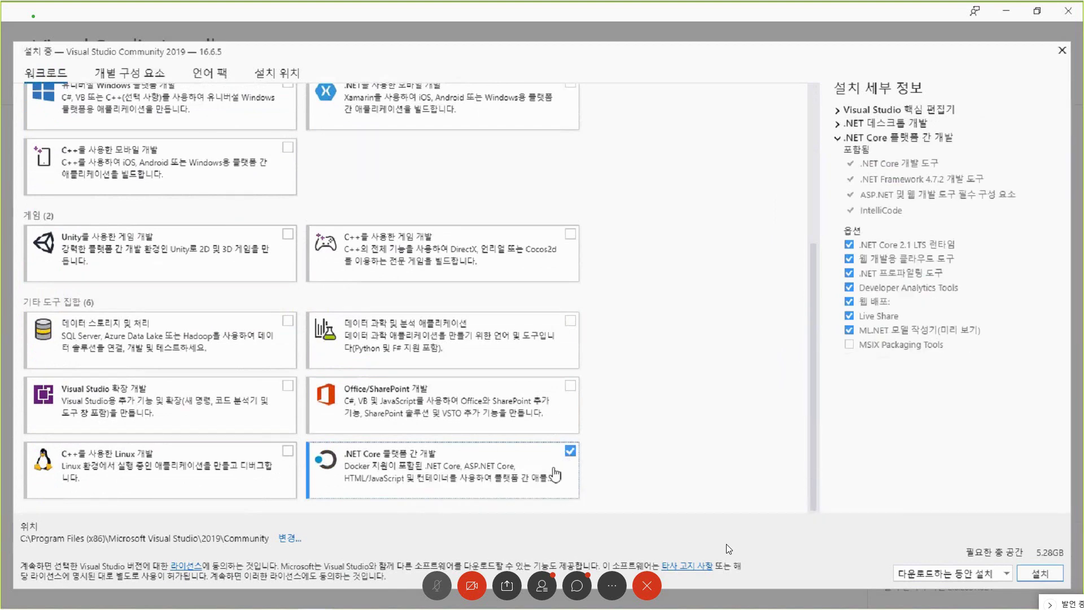
# - Start installing Visual Studio Community 2019 with the two selected .NET workloads
pyautogui.click(1039, 573)
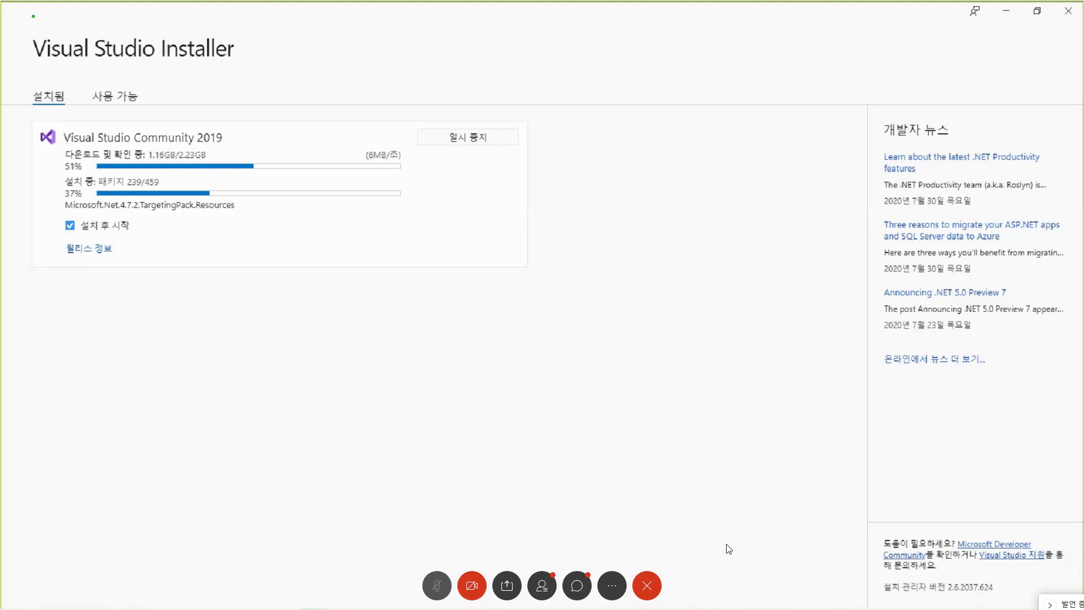
# - In a new Chrome tab, go to tizenschool.org and open the Tizen Workshop for Seoul Hardware Hackathon tutorial
pyautogui.hotkey('alt', 'Tab')
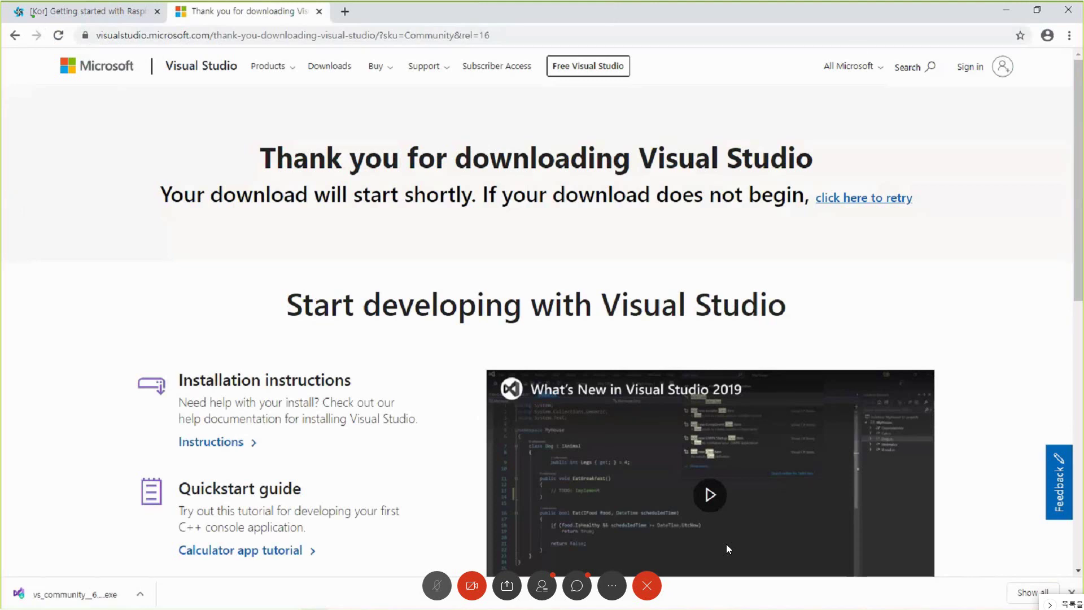
pyautogui.click(344, 11)
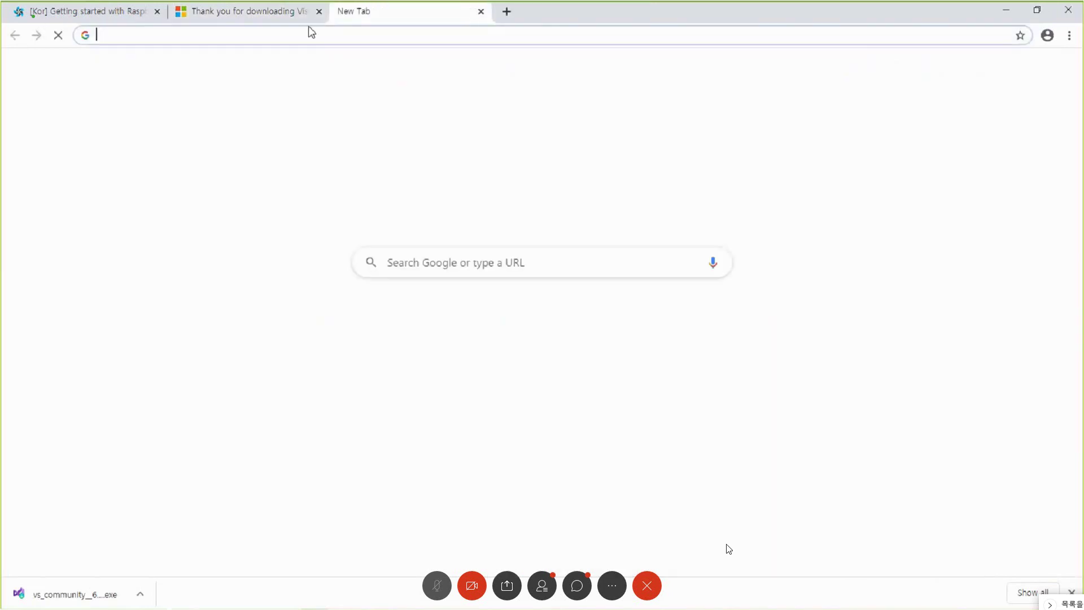
pyautogui.write('tizenschool.org')
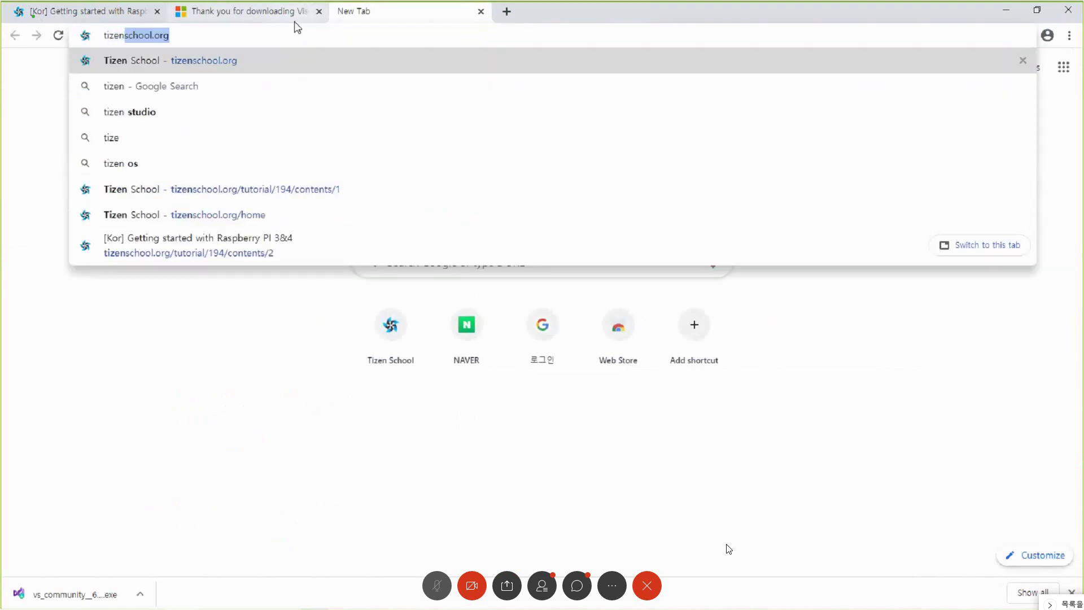
pyautogui.press('Return')
pyautogui.scroll(-3, 215, 411)
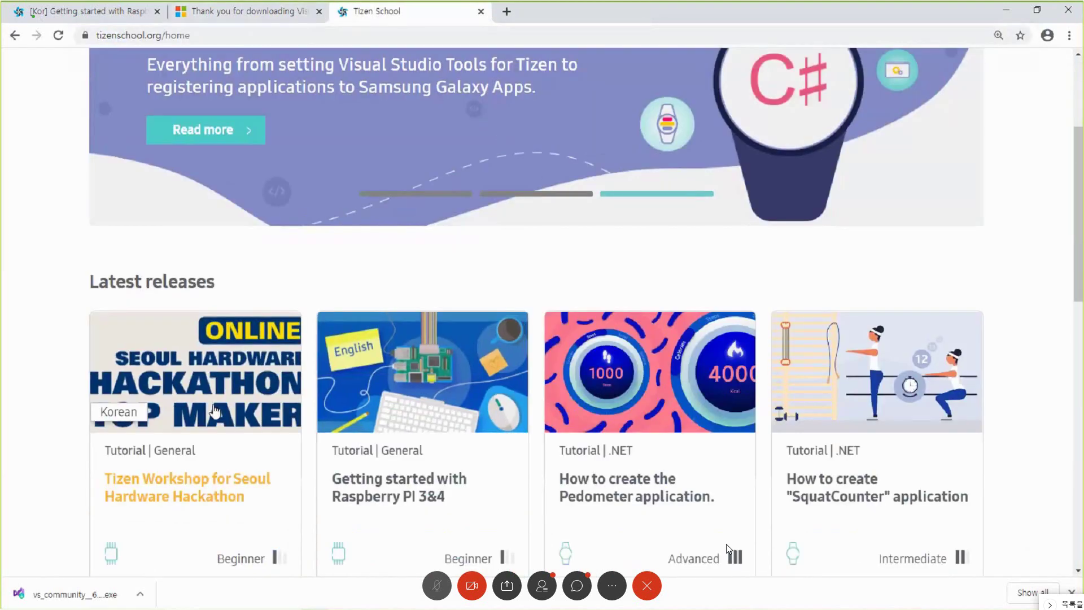
pyautogui.click(215, 411)
# - Highlight the Tizen C# environment setup line and the day-two Xamarin.Forms UI line in the link list
pyautogui.scroll(-8, 261, 316)
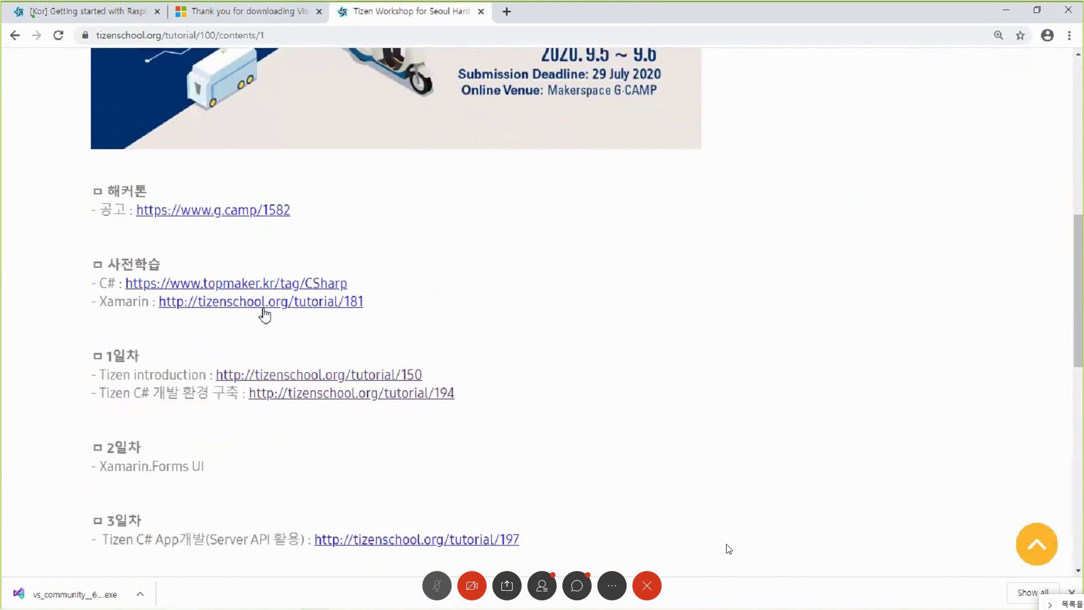
pyautogui.scroll(-1, 265, 315)
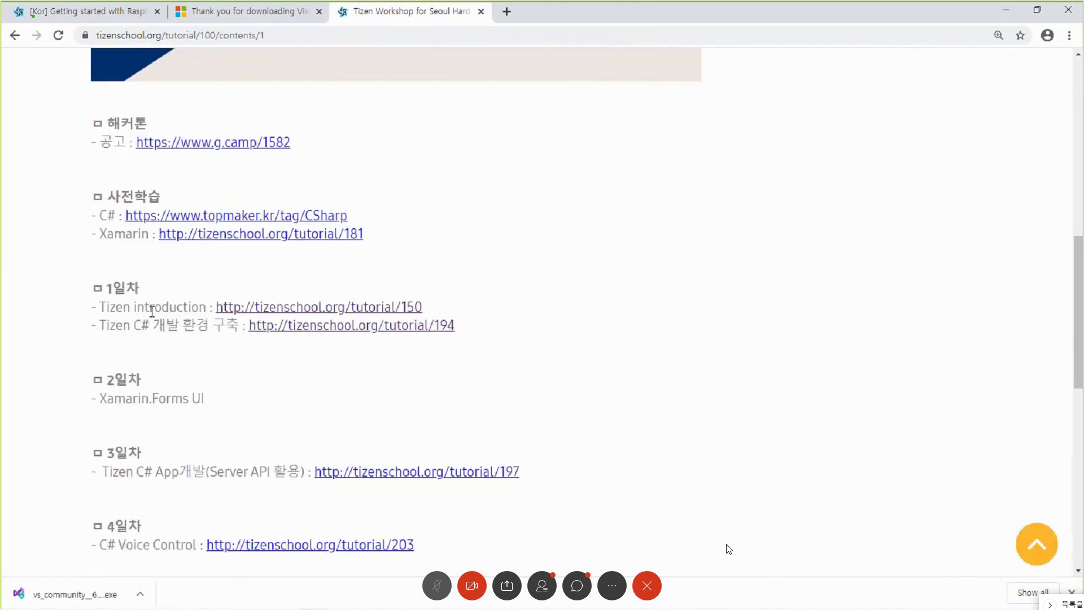
pyautogui.moveTo(124, 326); pyautogui.dragTo(487, 321)
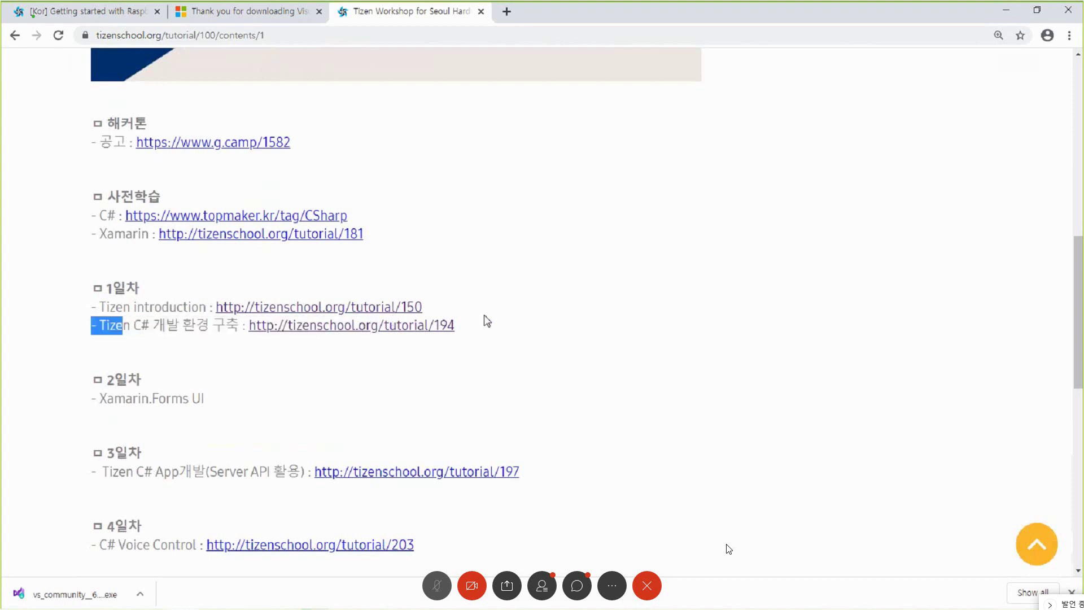
pyautogui.moveTo(223, 404); pyautogui.dragTo(105, 402)
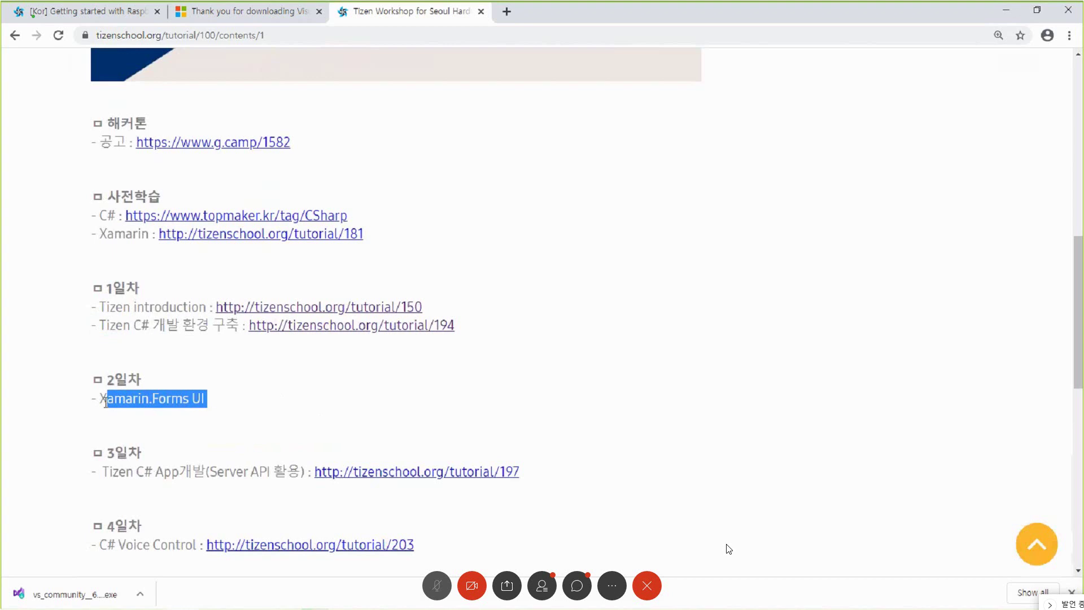
pyautogui.moveTo(96, 401); pyautogui.dragTo(215, 409)
pyautogui.click(401, 469)
pyautogui.scroll(-5, 390, 467)
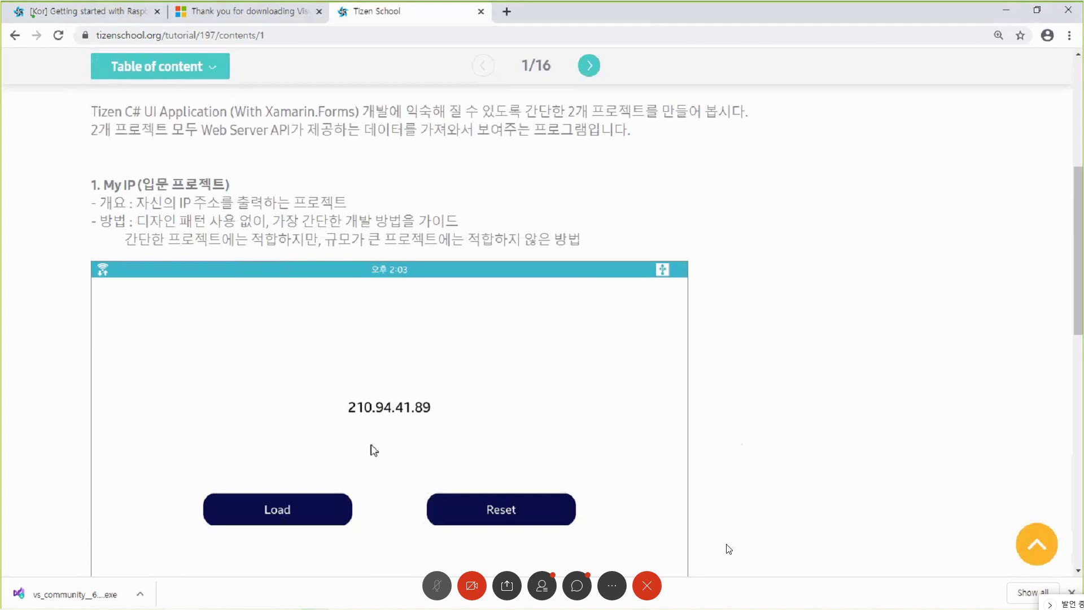
pyautogui.scroll(-1, 357, 376)
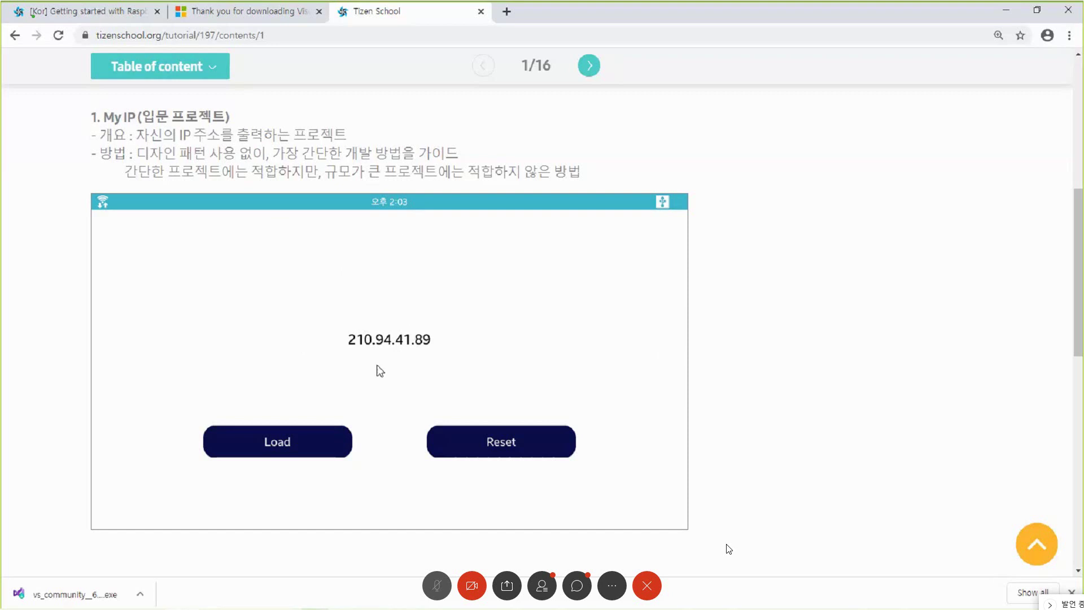
pyautogui.scroll(-5, 382, 401)
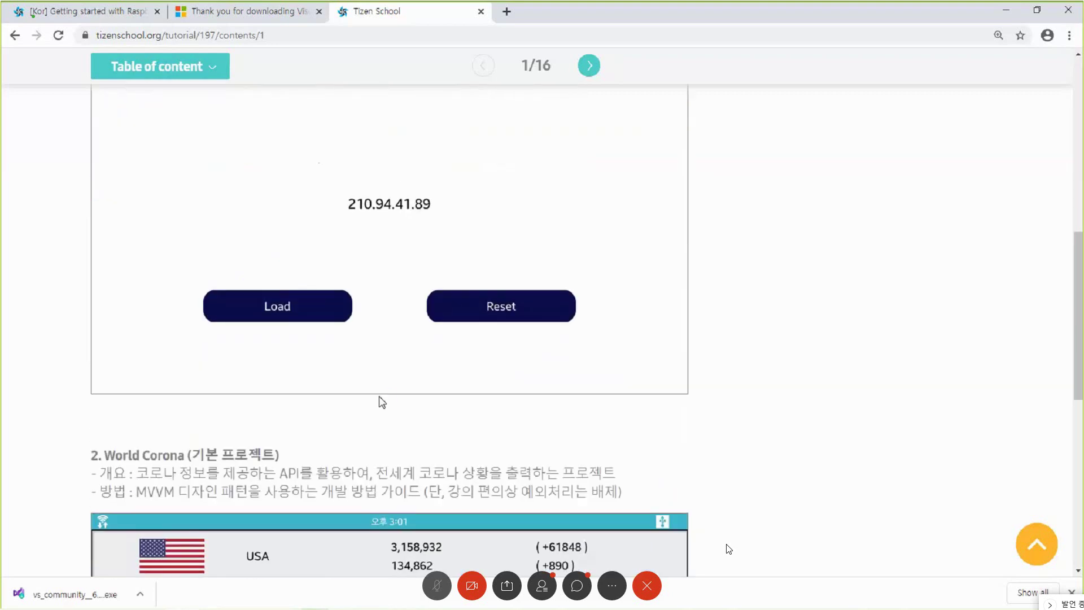
pyautogui.scroll(-4, 379, 401)
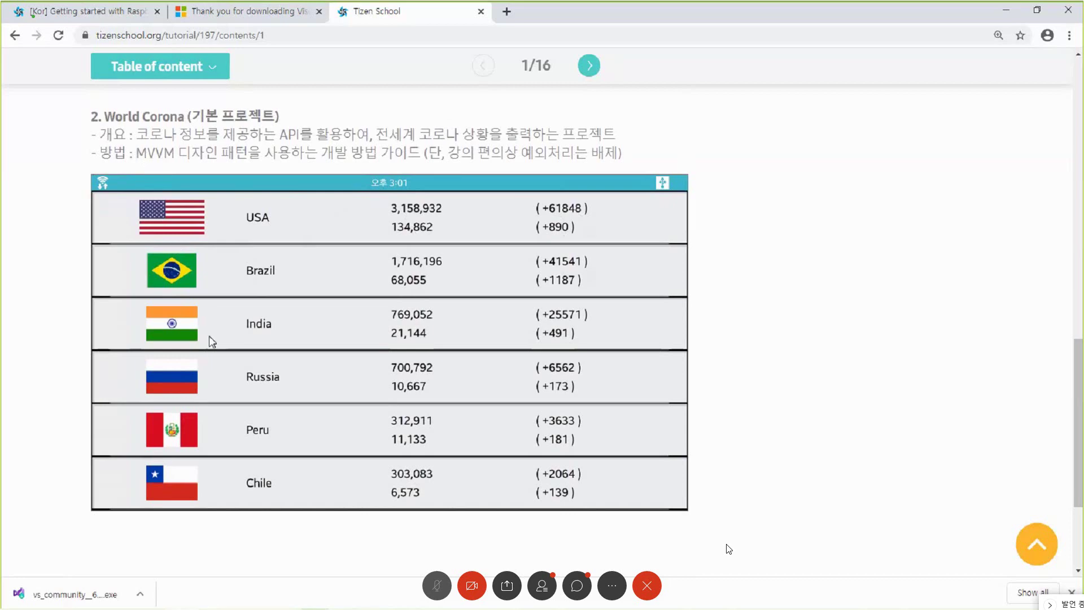
pyautogui.scroll(1, 228, 380)
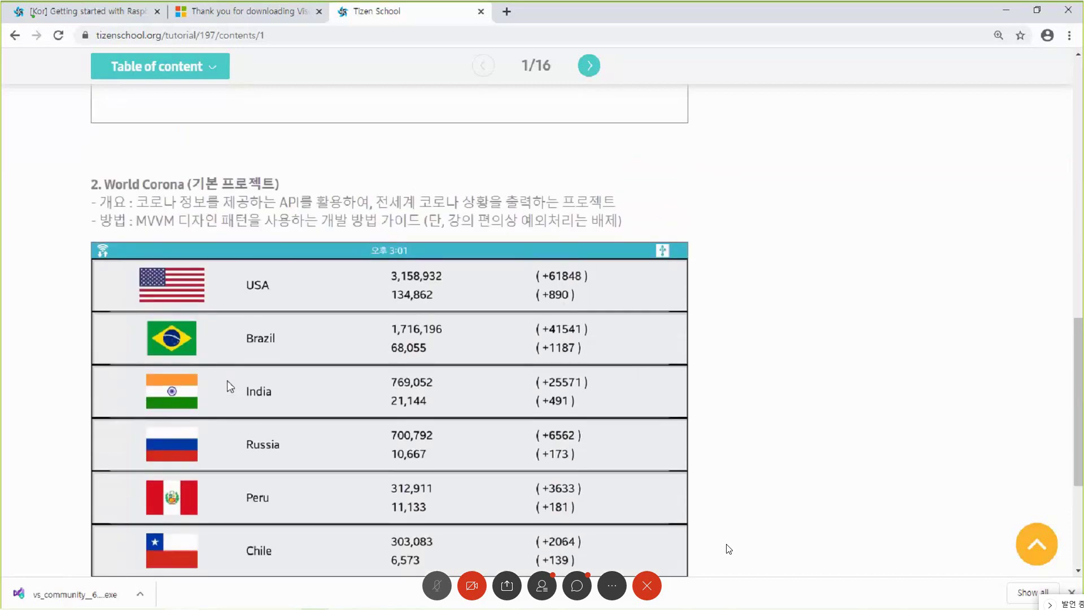
pyautogui.scroll(7, 230, 390)
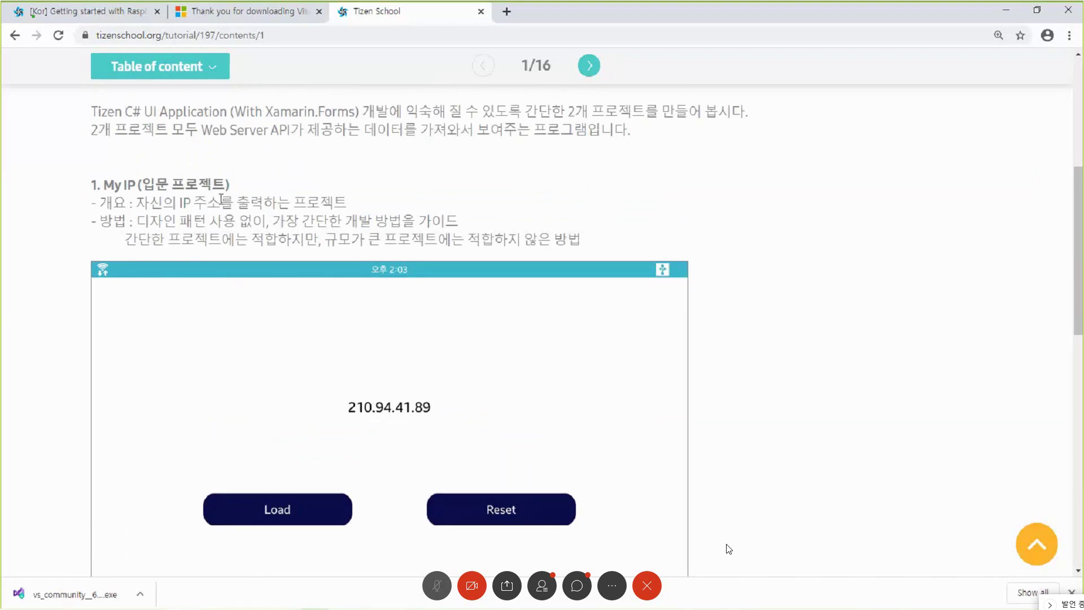
pyautogui.scroll(-7, 291, 402)
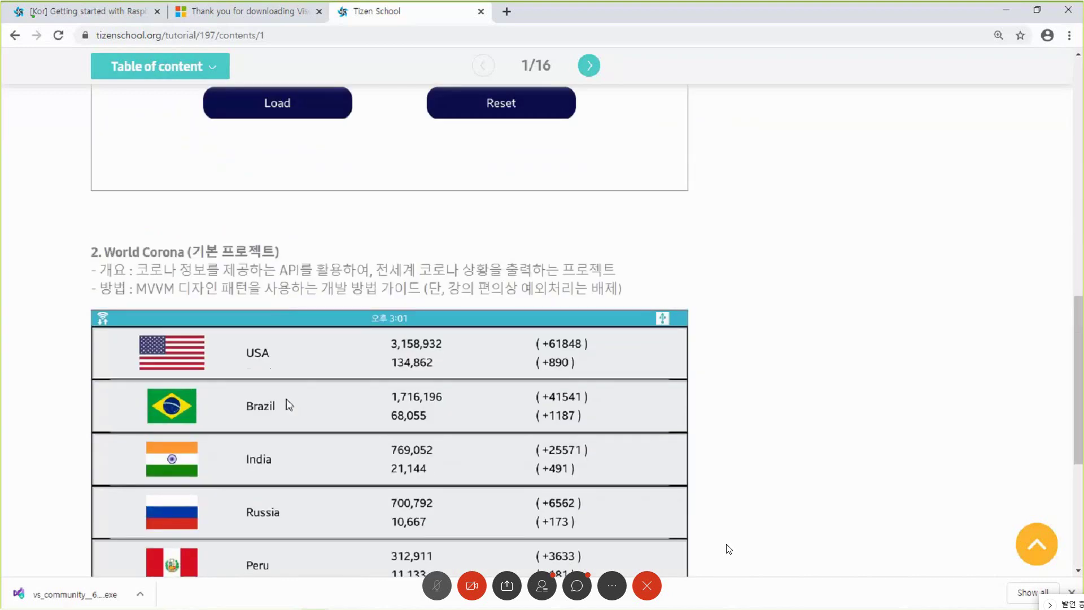
pyautogui.scroll(-1, 287, 404)
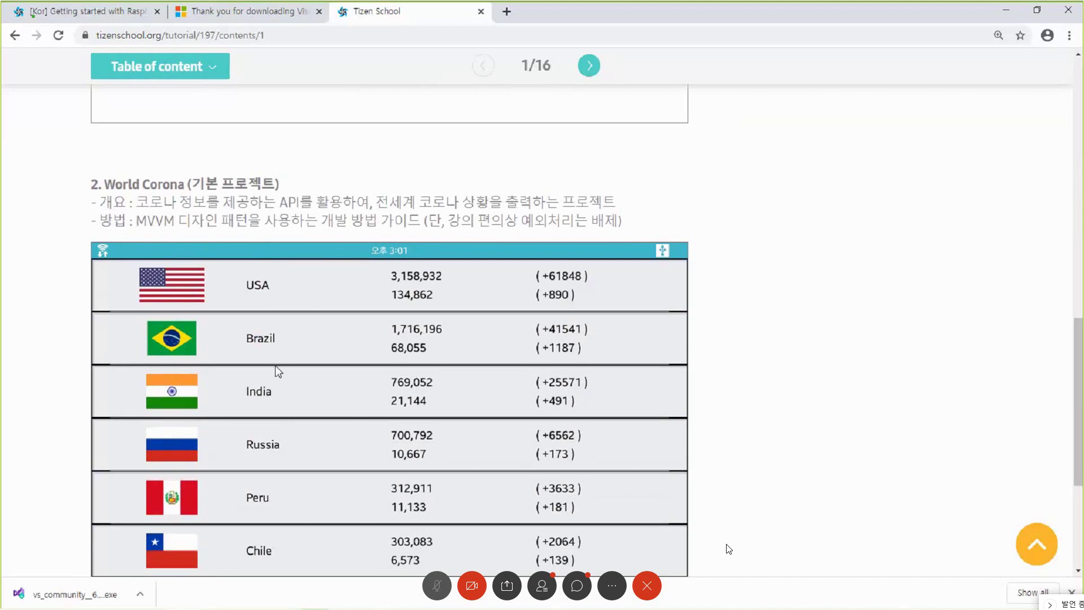
pyautogui.scroll(1, 361, 322)
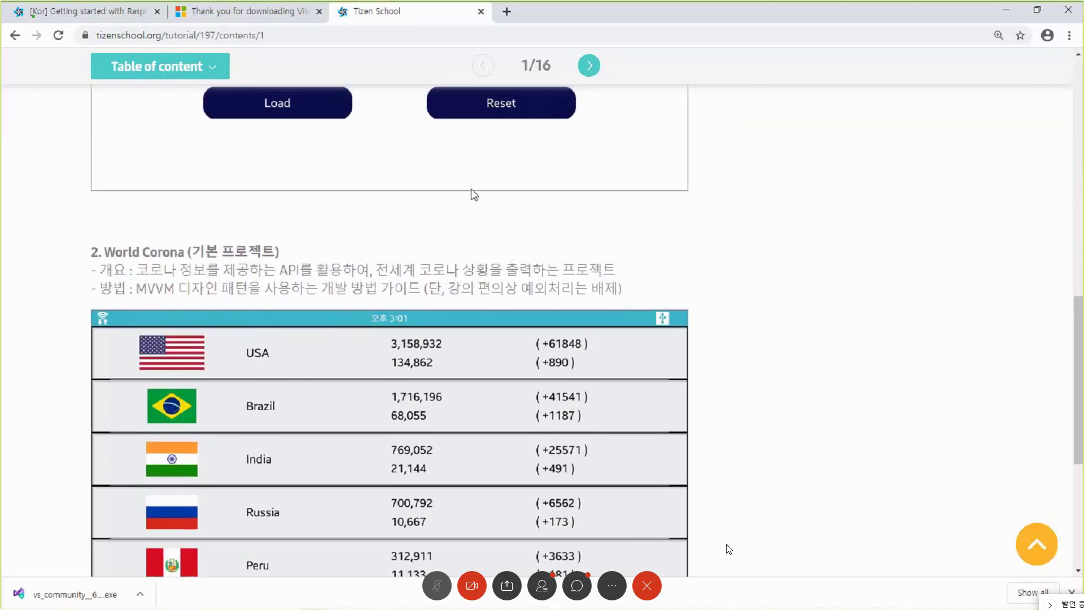
# - Advance the tutorial to slide 2/16 and minimize Chrome to reveal the Visual Studio Installer
pyautogui.click(588, 66)
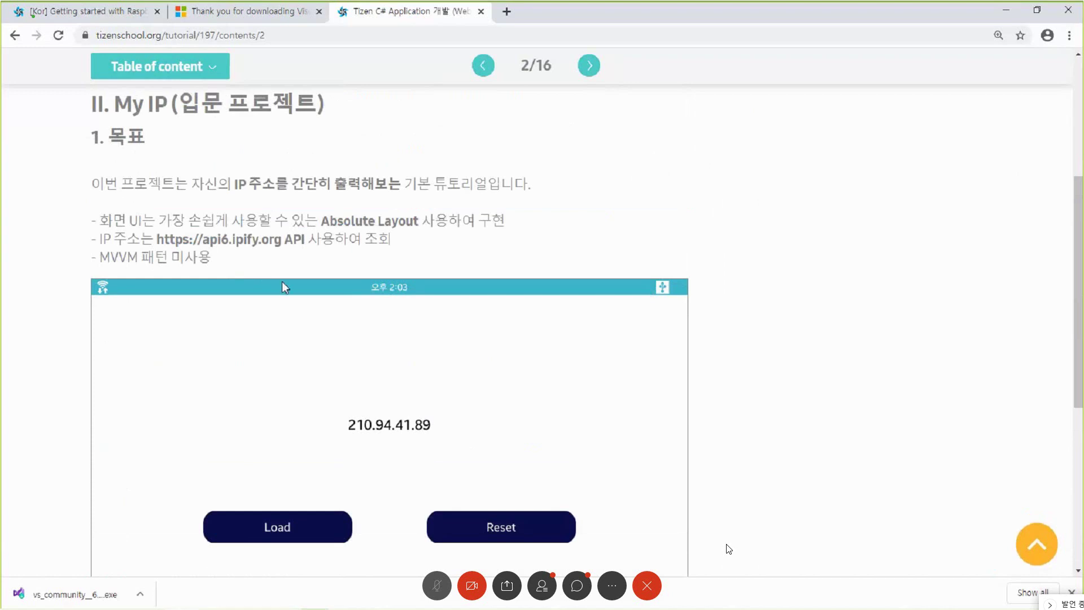
pyautogui.click(1006, 12)
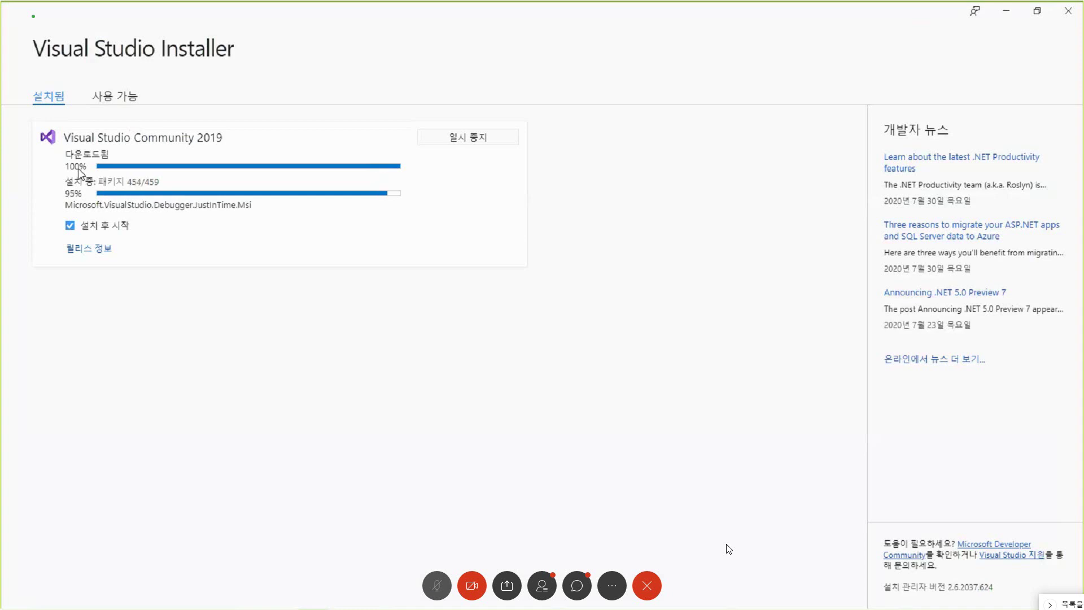
# - Reset the browser zoom to 100% and page the Raspberry Pi tutorial to 3/17, Installing Tizen Extension
pyautogui.hotkey('alt', 'Tab')
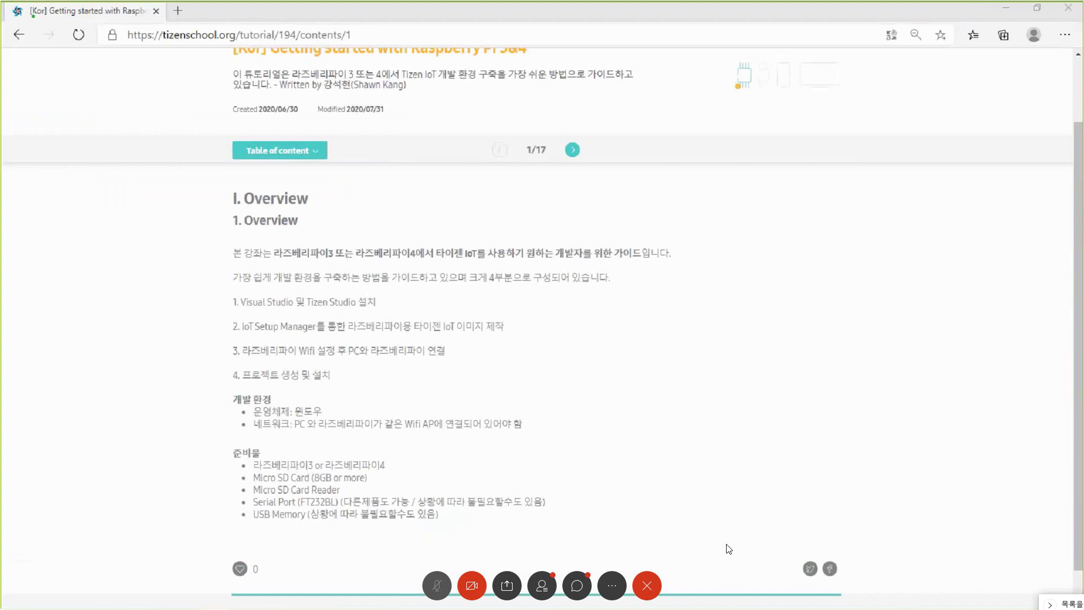
pyautogui.hotkey('ctrl', '0')
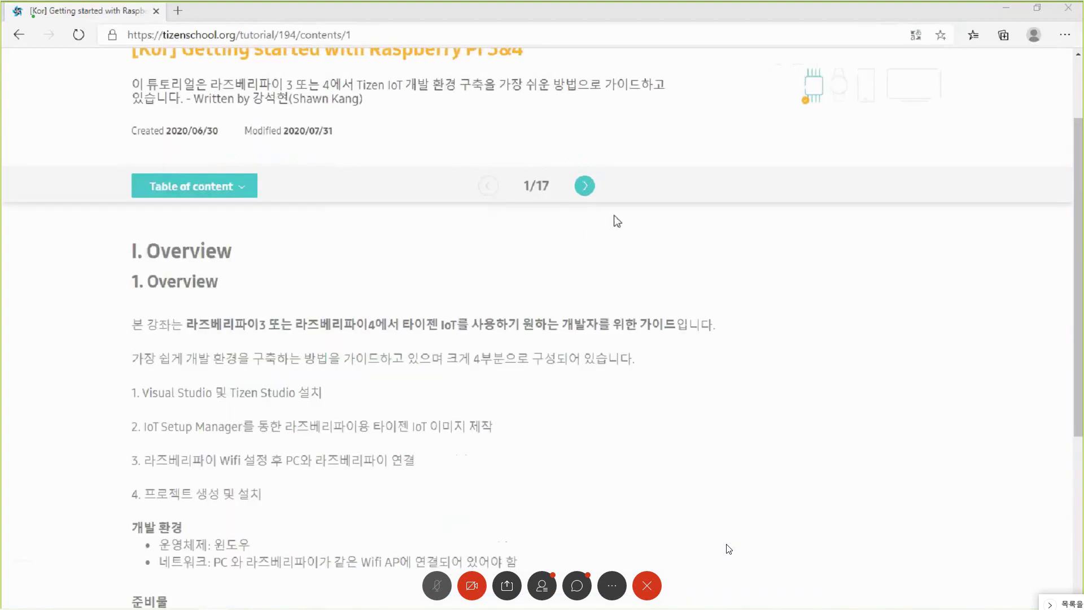
pyautogui.click(585, 186)
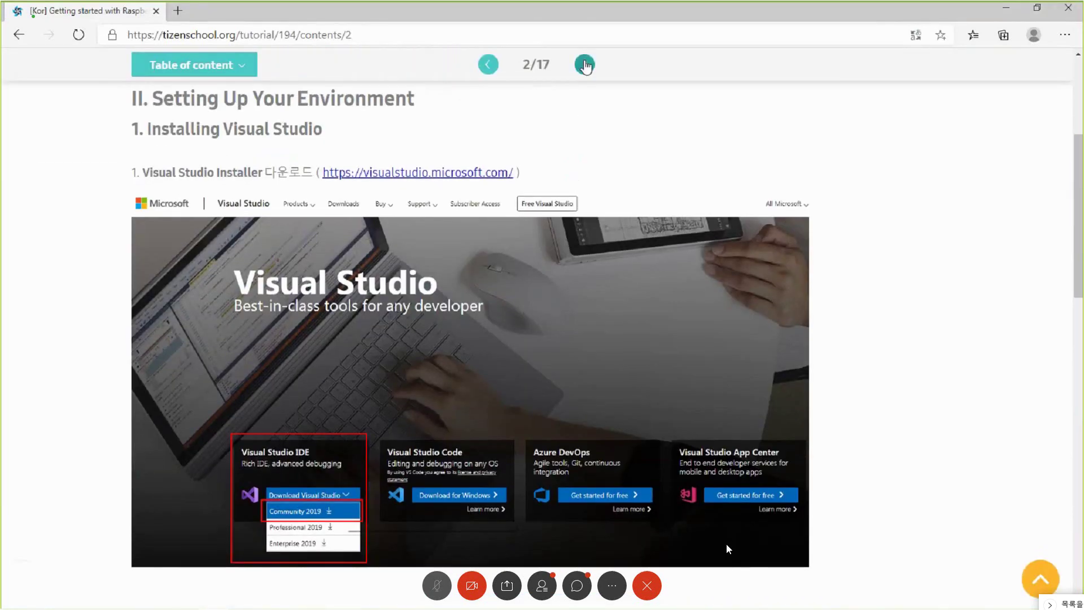
pyautogui.click(584, 64)
pyautogui.click(488, 64)
pyautogui.scroll(-15, 728, 547)
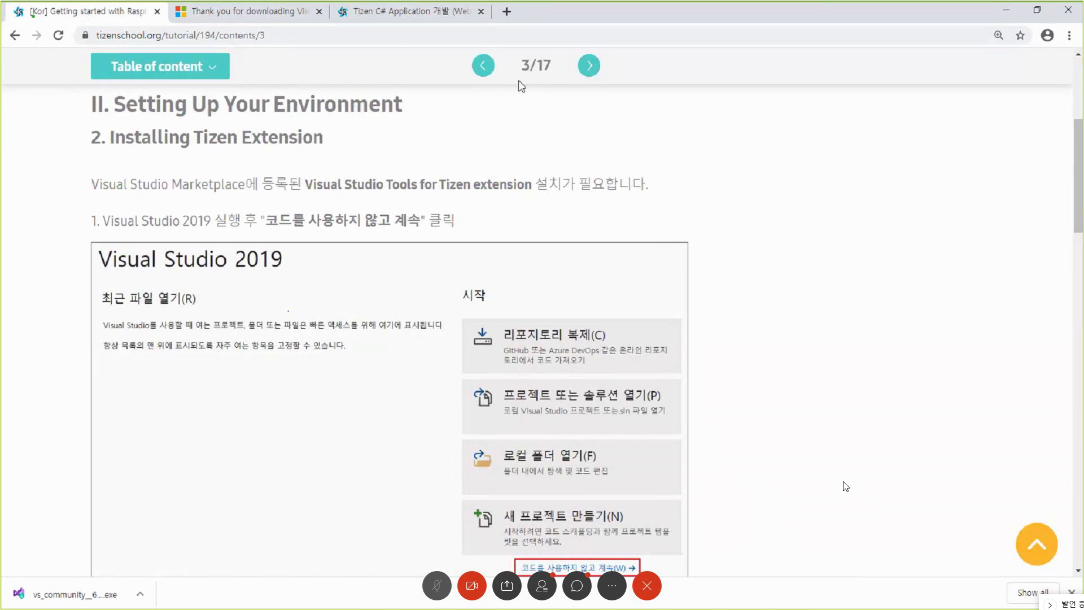
pyautogui.moveTo(337, 104); pyautogui.dragTo(349, 104)
pyautogui.scroll(-2, 271, 214)
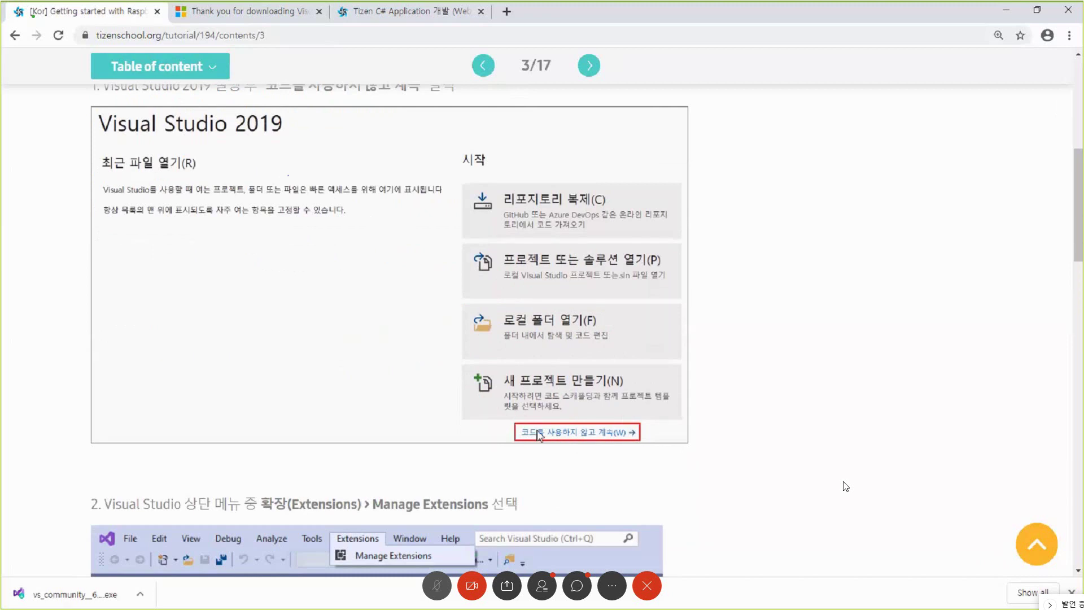
pyautogui.scroll(-2, 564, 424)
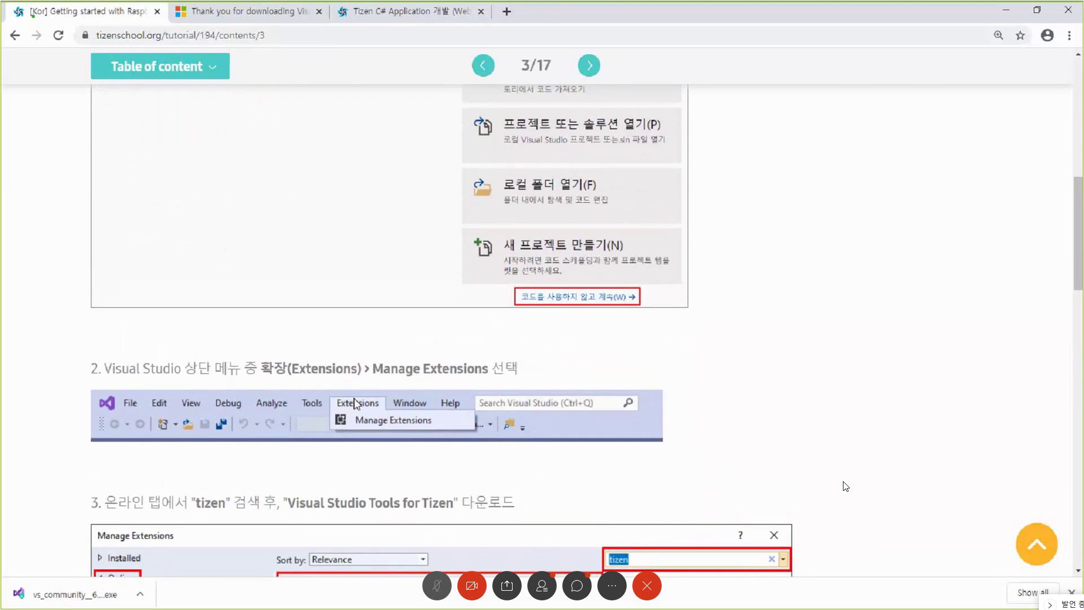
pyautogui.scroll(-4, 355, 402)
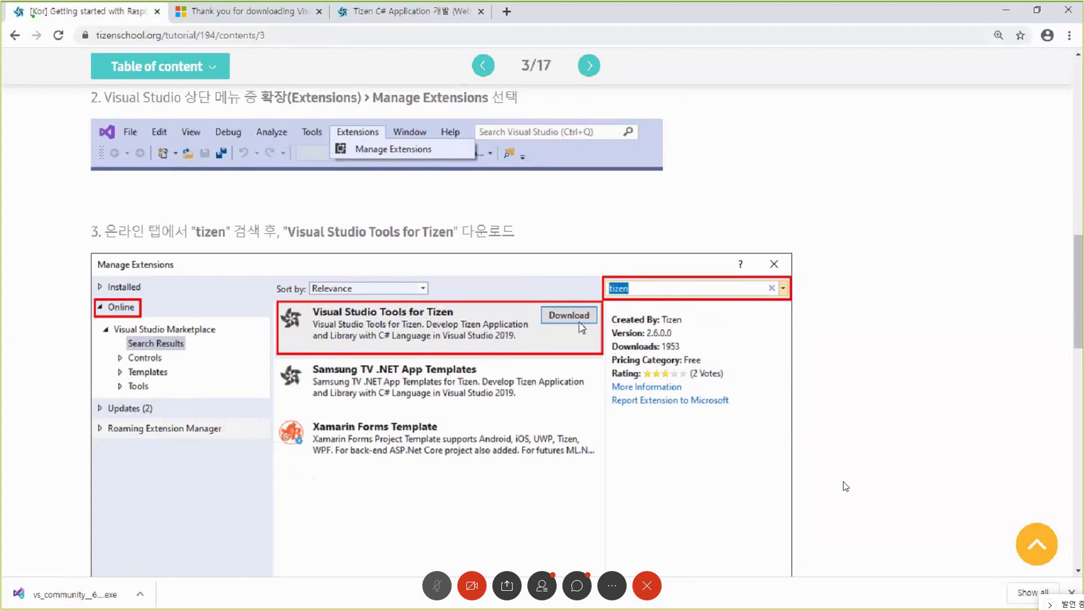
pyautogui.scroll(-12, 561, 344)
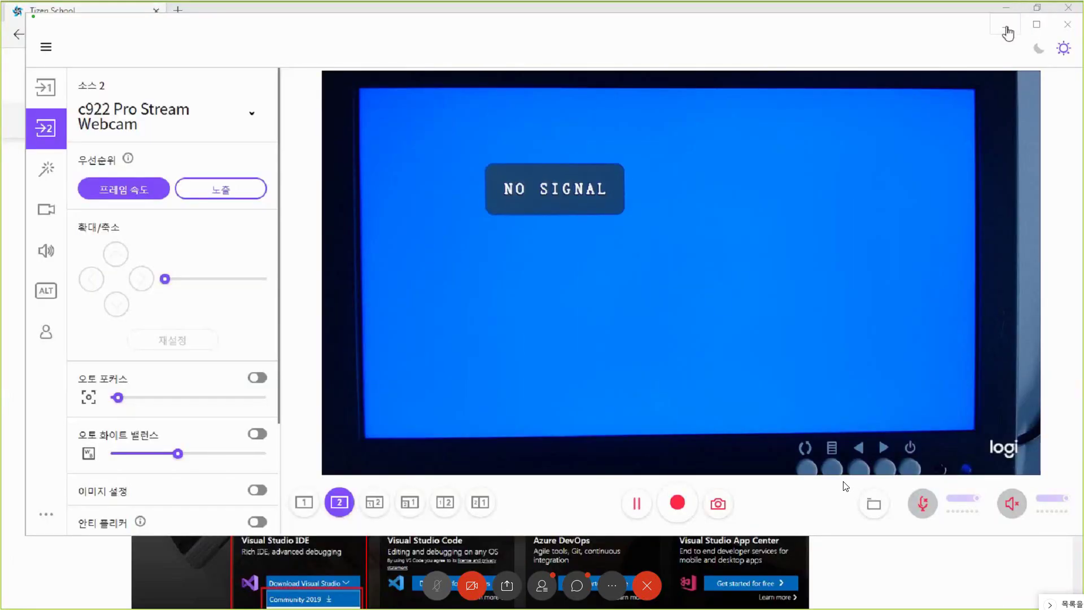
# - Skip Visual Studio sign-in for later, pick the Light (광원) colour theme, and start Visual Studio
pyautogui.click(1005, 26)
pyautogui.click(1005, 8)
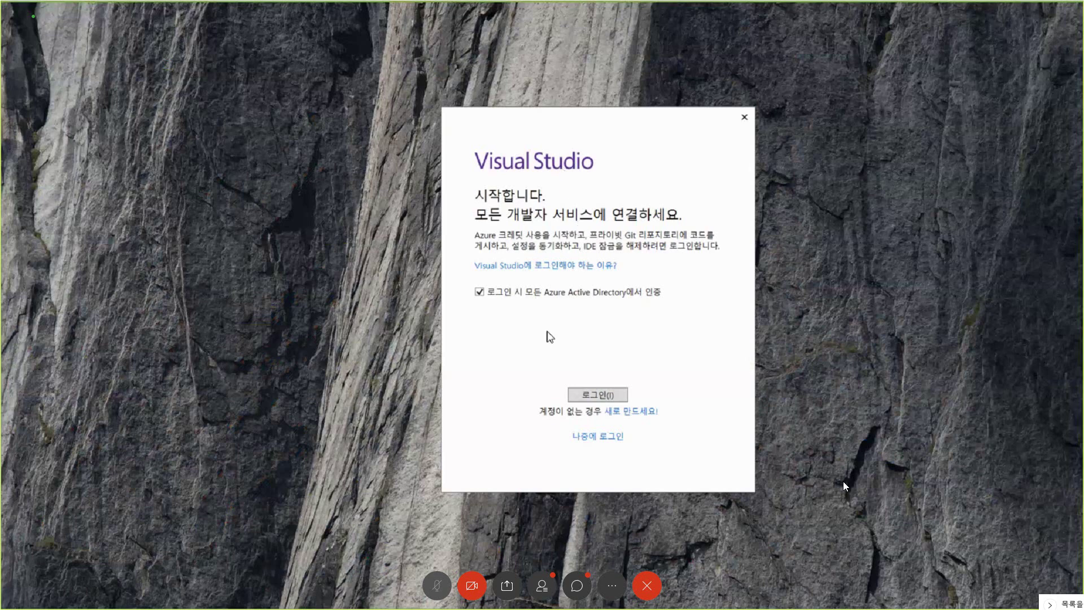
pyautogui.click(599, 441)
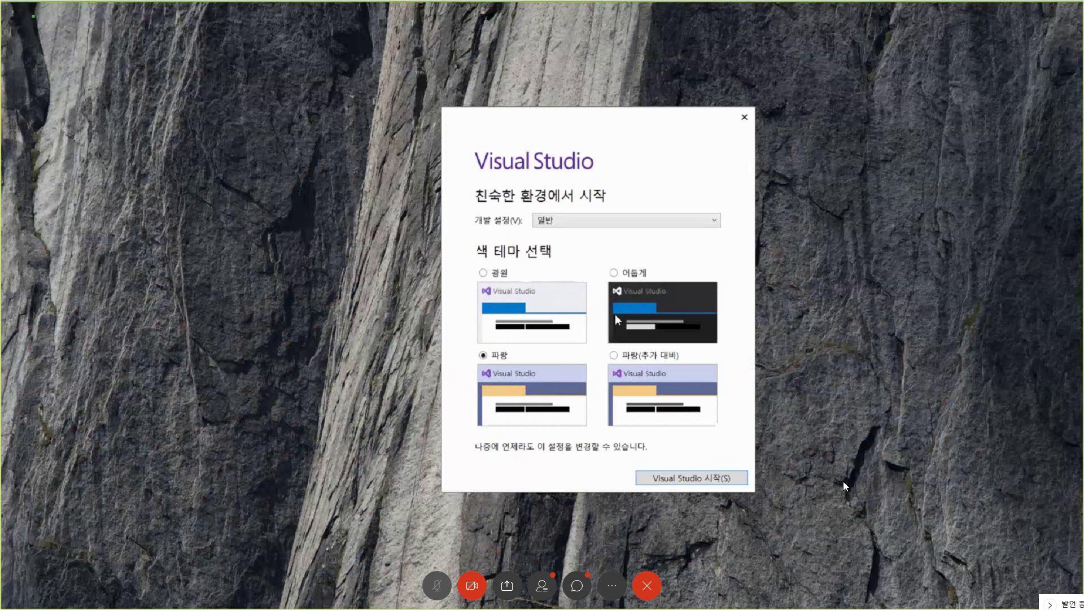
pyautogui.click(484, 273)
pyautogui.click(678, 477)
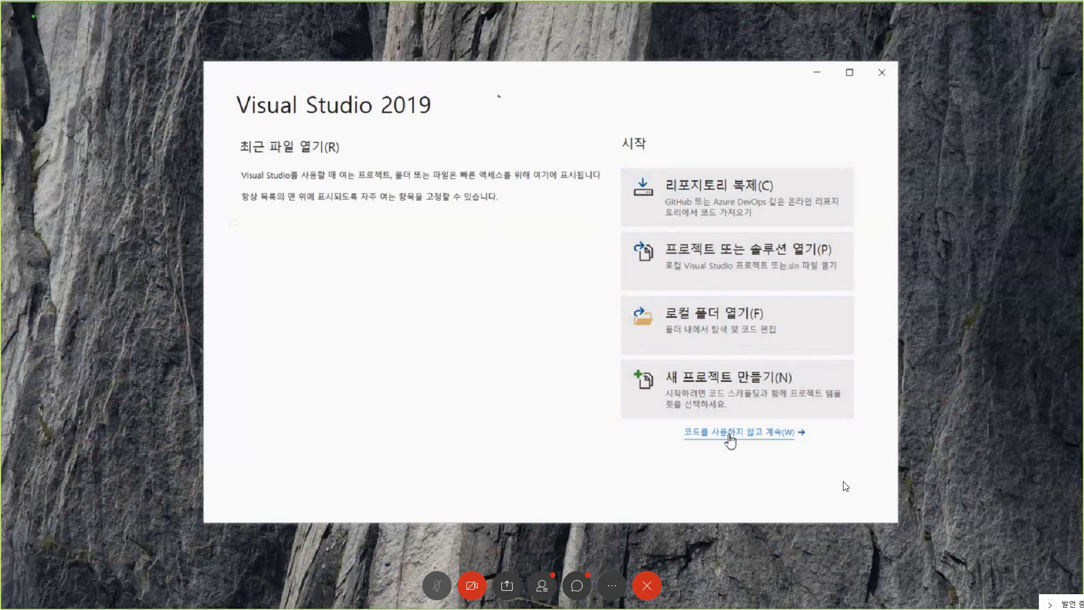
# - Continue without code, maximize the IDE window, and open Extensions > Manage Extensions
pyautogui.click(759, 435)
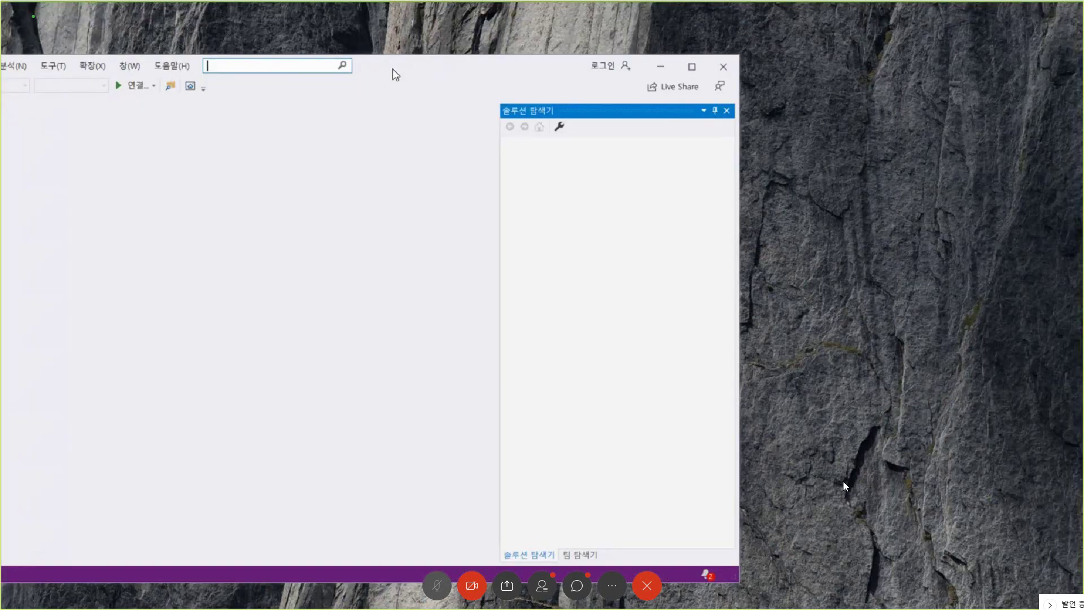
pyautogui.click(692, 68)
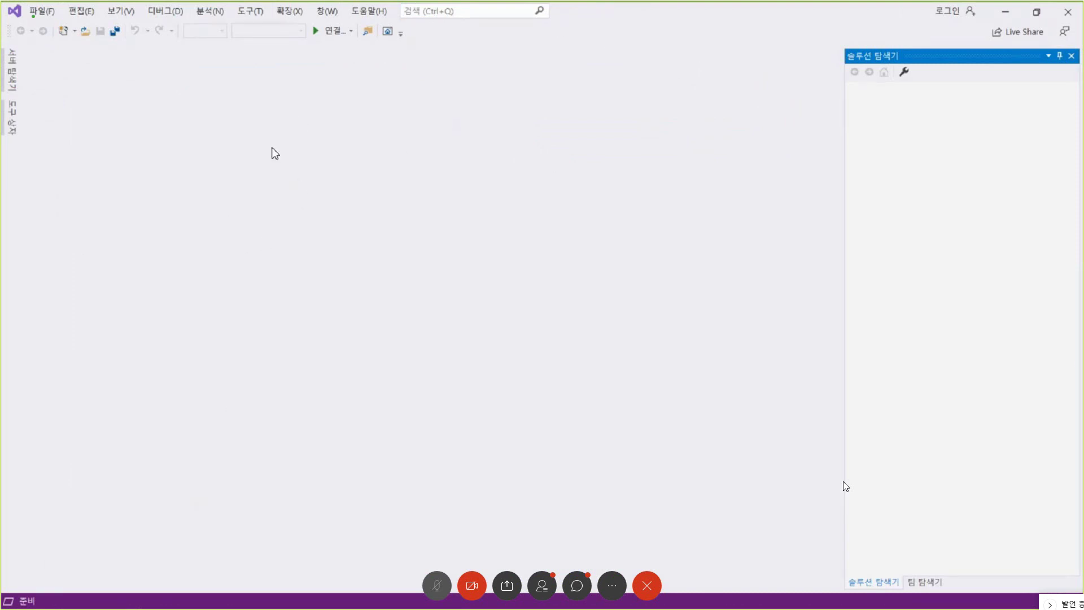
pyautogui.click(290, 13)
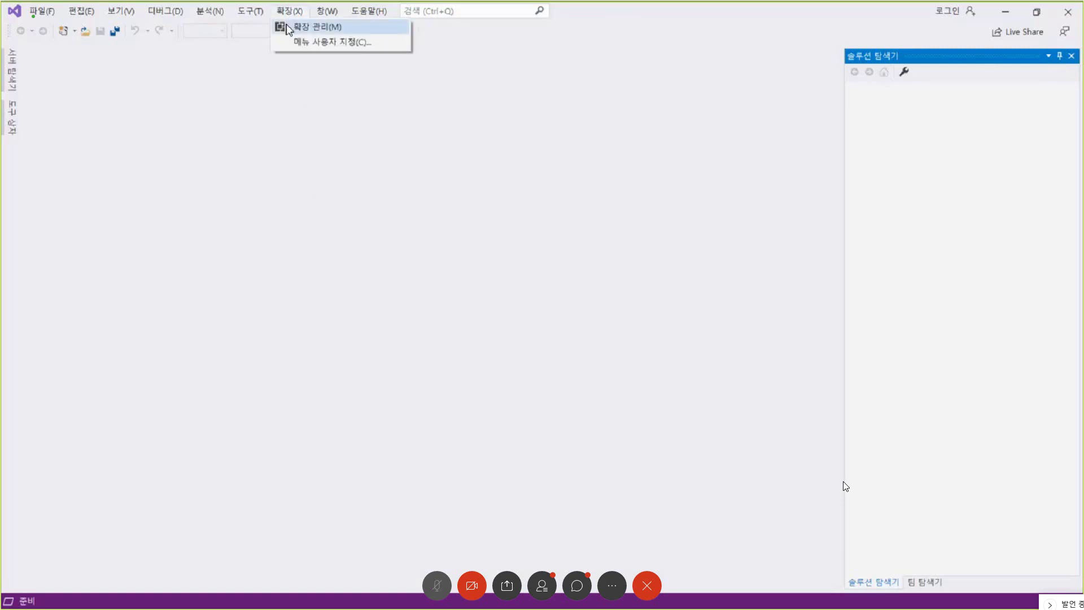
pyautogui.click(289, 27)
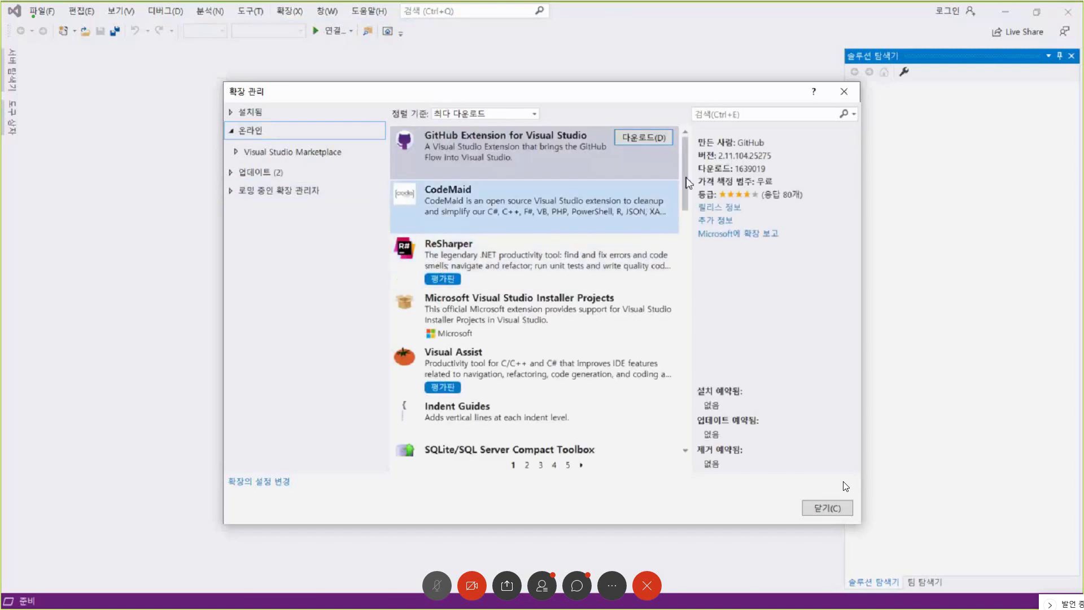
# - Search extensions for 'tizen', queue Visual Studio Tools for Tizen for download, and close the manager
pyautogui.click(732, 113)
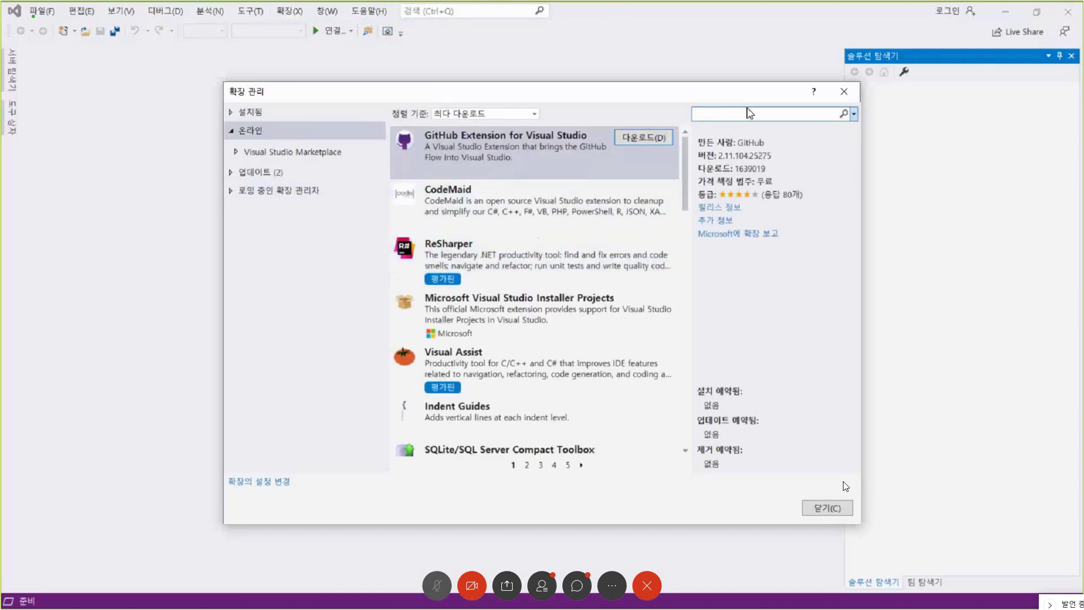
pyautogui.write('tizen')
pyautogui.press('Return')
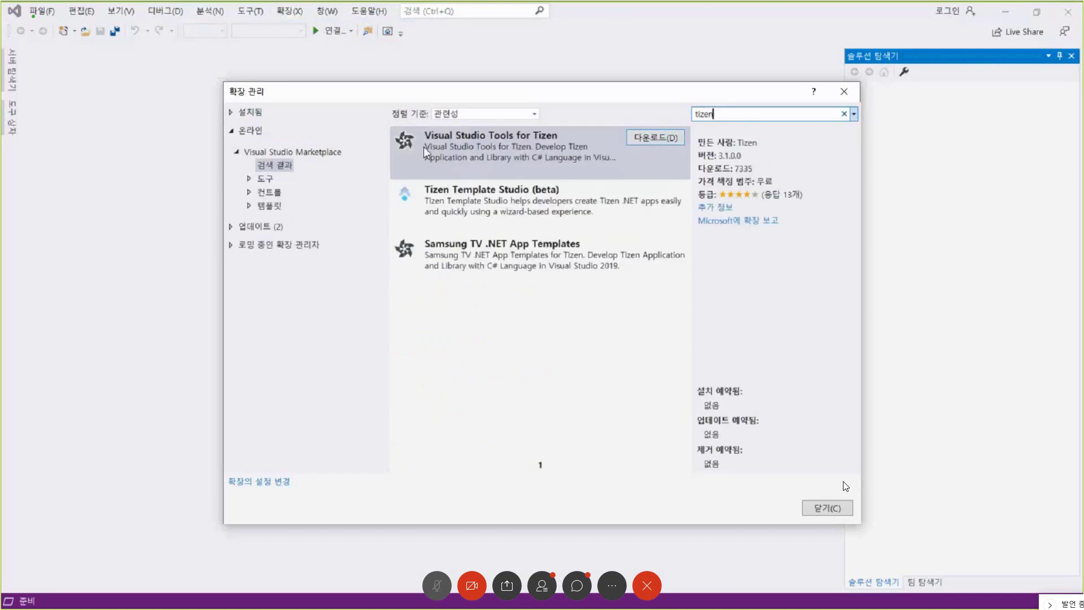
pyautogui.click(656, 138)
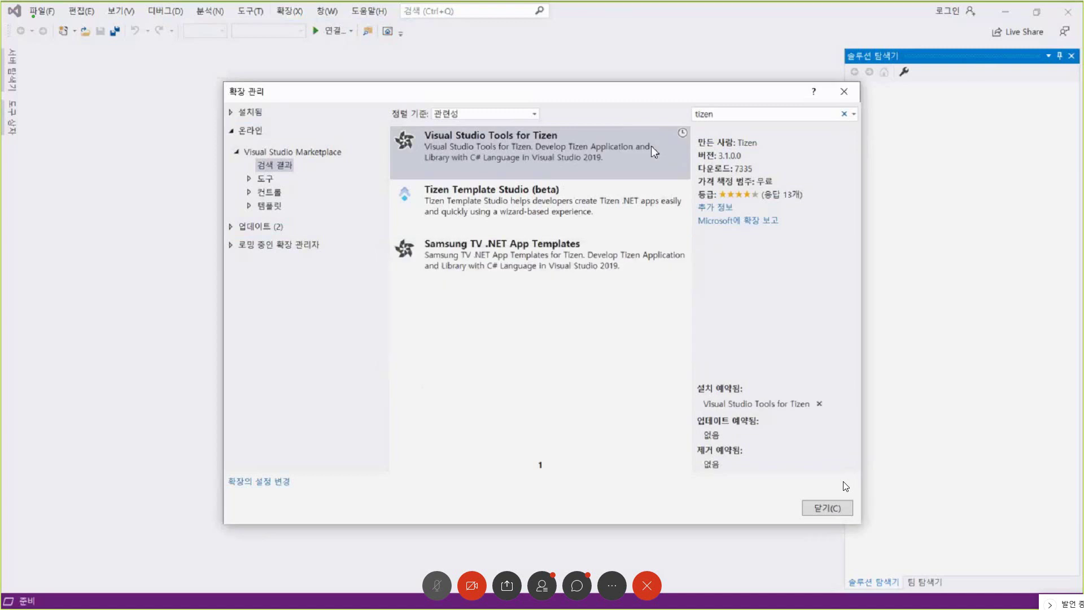
pyautogui.click(816, 506)
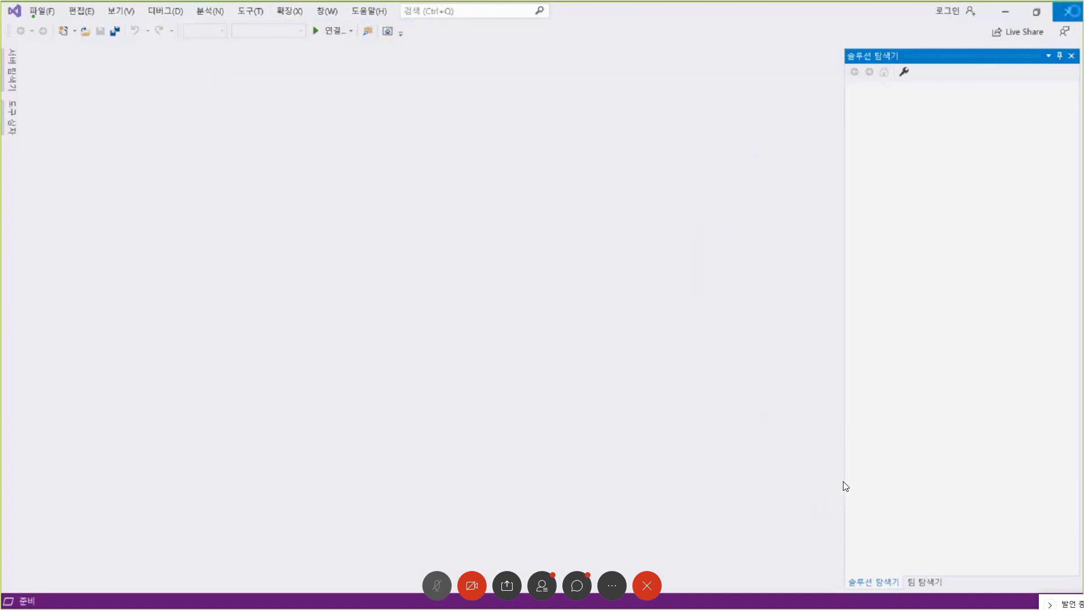
# - Close Visual Studio and let VSIX Installer install Visual Studio Tools for Tizen, ending blocking tasks
pyautogui.hotkey('alt', 'F4')
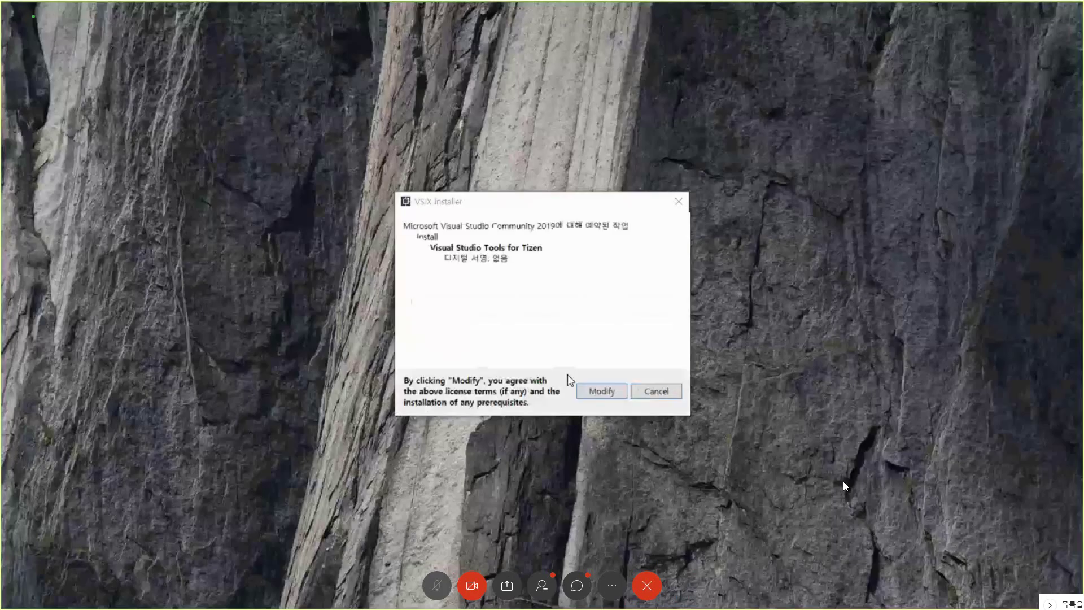
pyautogui.click(595, 392)
pyautogui.click(595, 390)
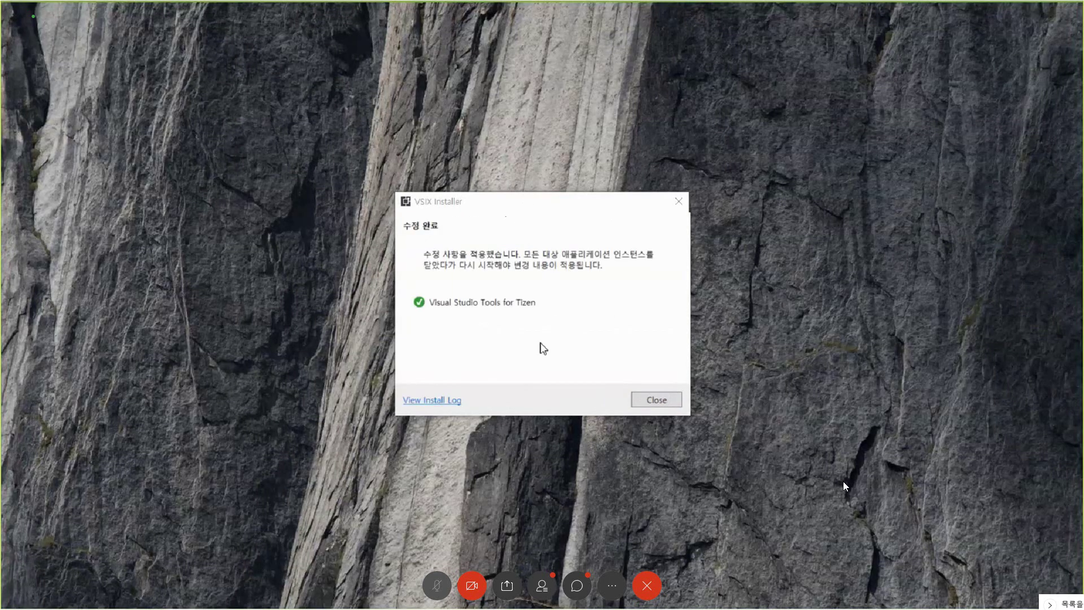
pyautogui.click(655, 400)
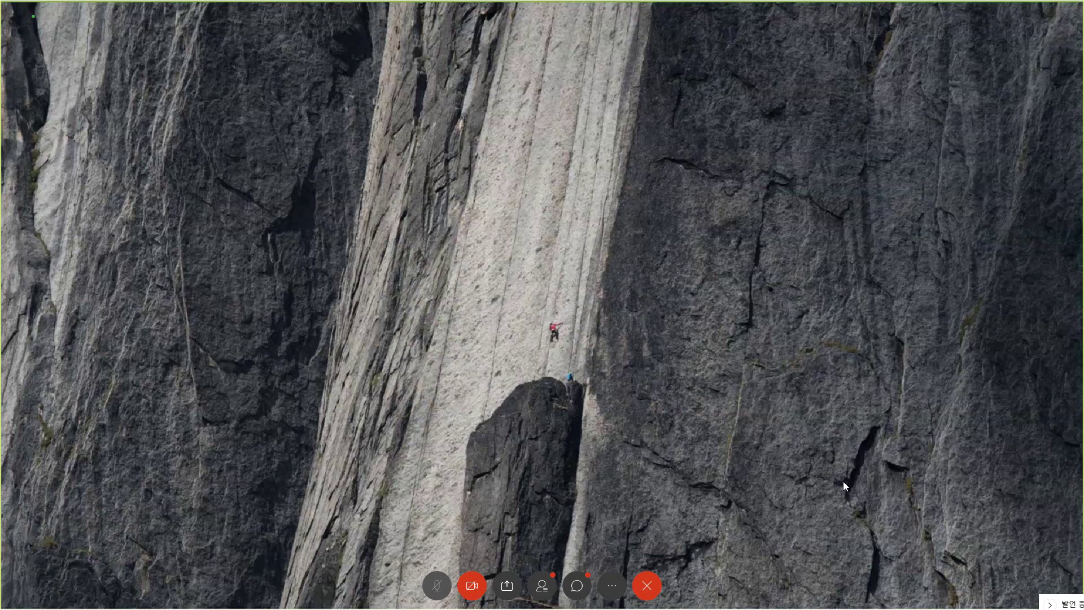
# - Return to the Tizen School tutorial, go to page 4, and read down to step 6's Package Manager section
pyautogui.hotkey('alt', 'Tab')
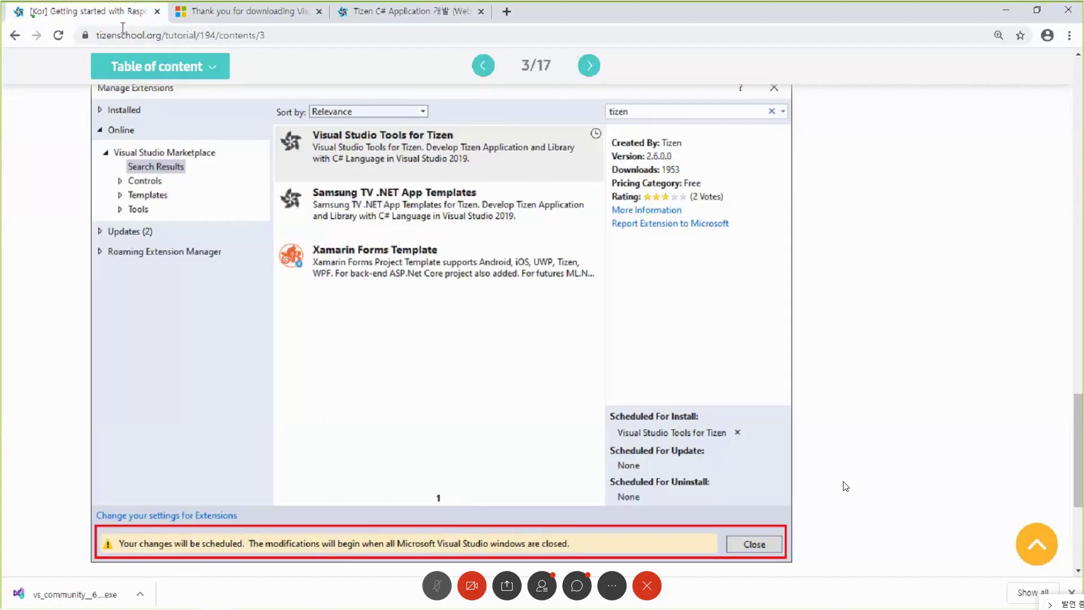
pyautogui.click(589, 65)
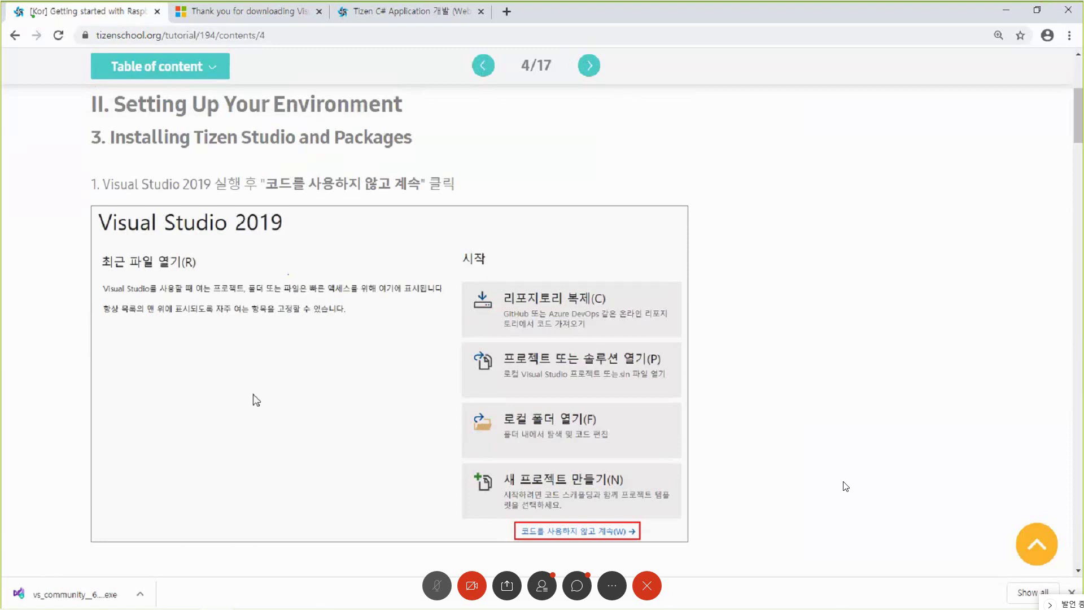
pyautogui.scroll(-2, 317, 325)
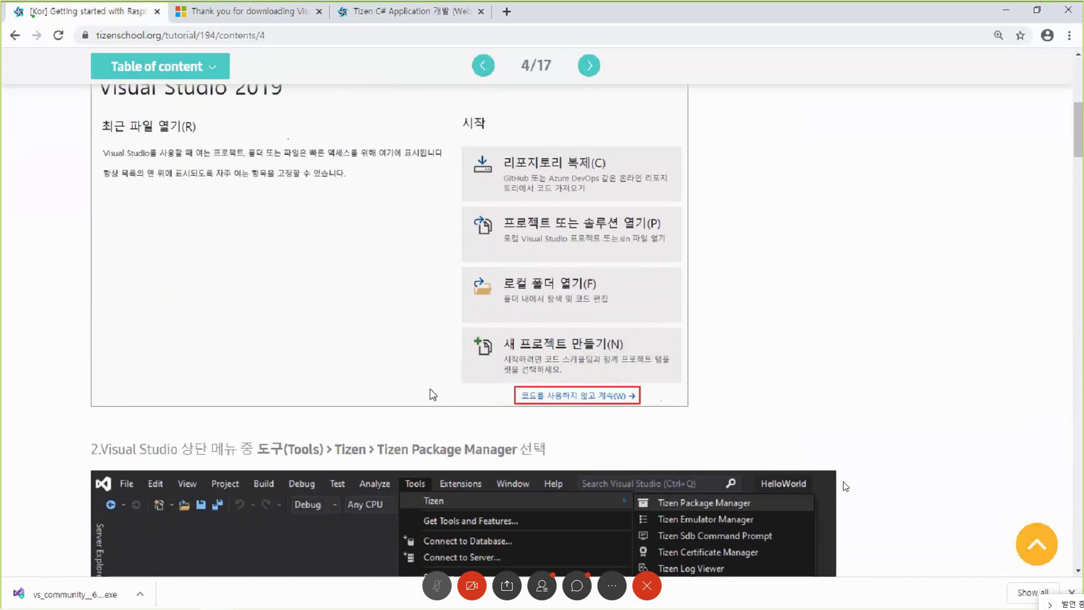
pyautogui.scroll(-3, 434, 395)
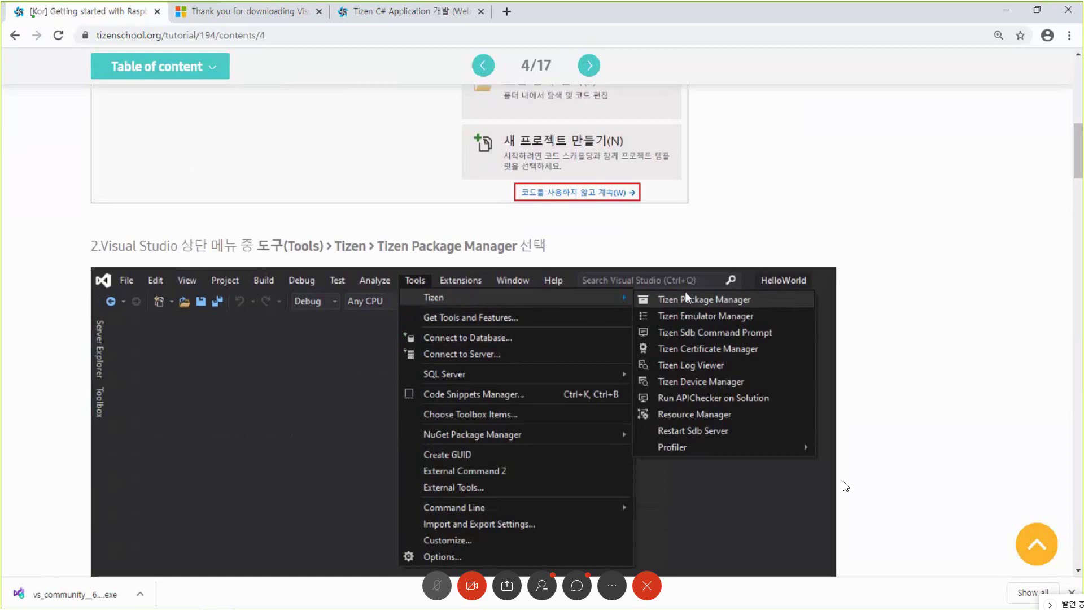
pyautogui.scroll(-10, 754, 327)
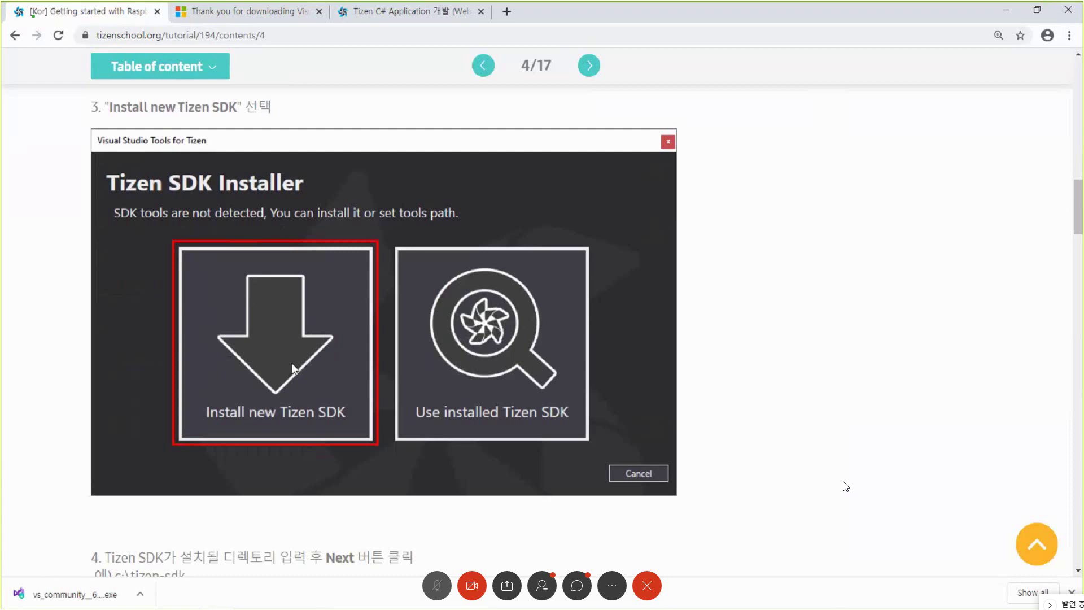
pyautogui.scroll(-5, 276, 368)
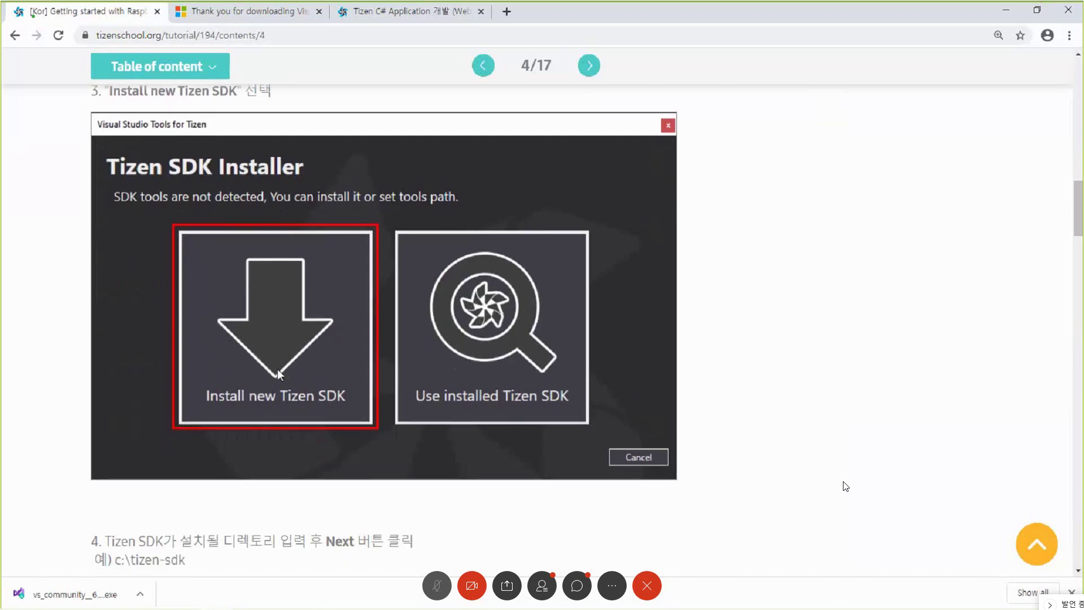
pyautogui.scroll(-1, 331, 421)
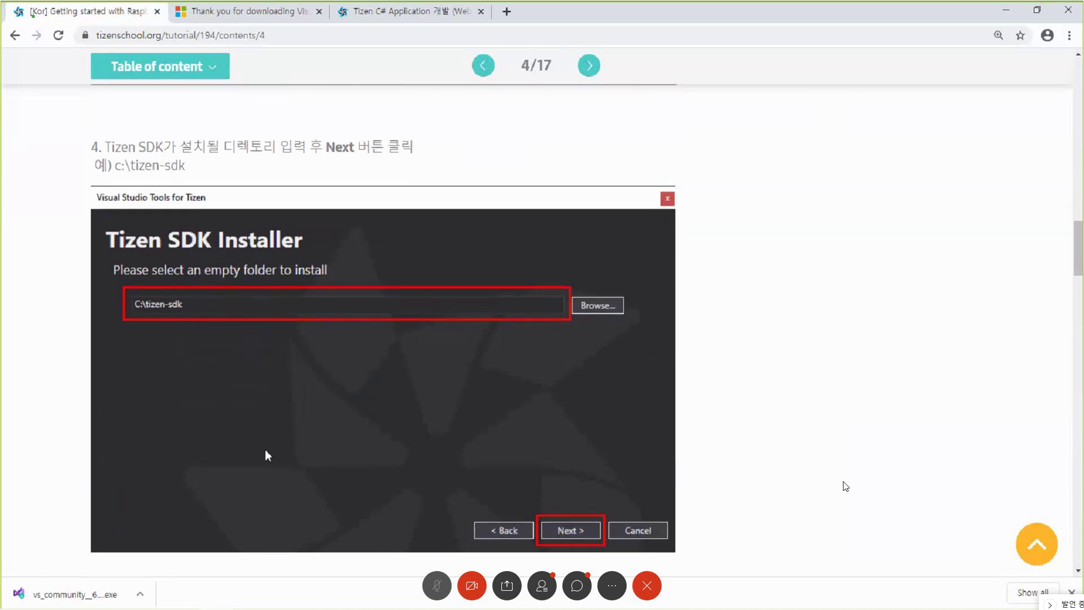
pyautogui.scroll(-7, 265, 450)
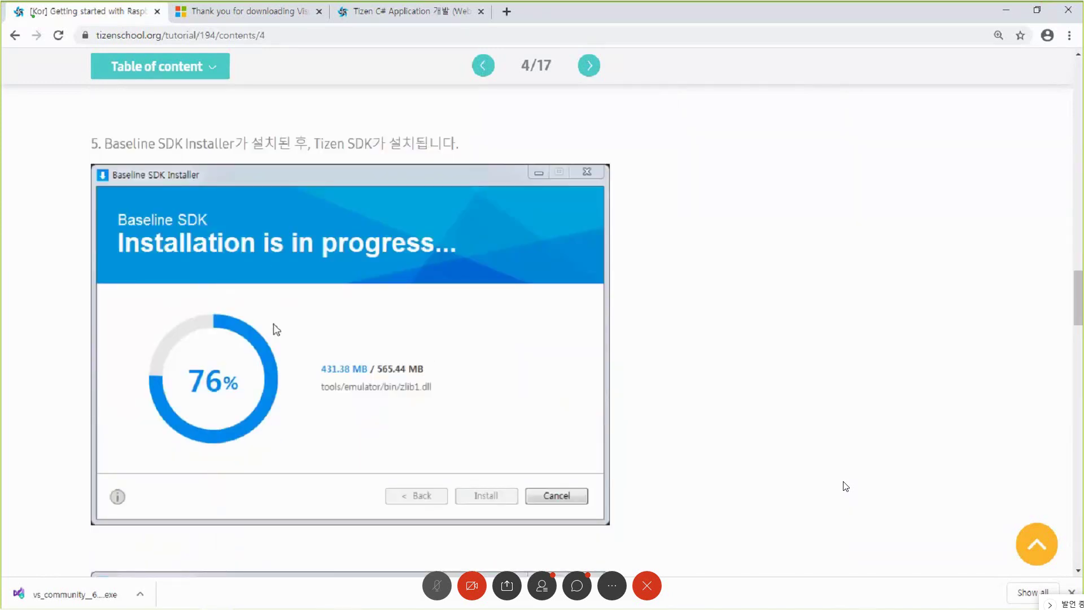
pyautogui.scroll(-2, 278, 375)
pyautogui.scroll(-6, 283, 373)
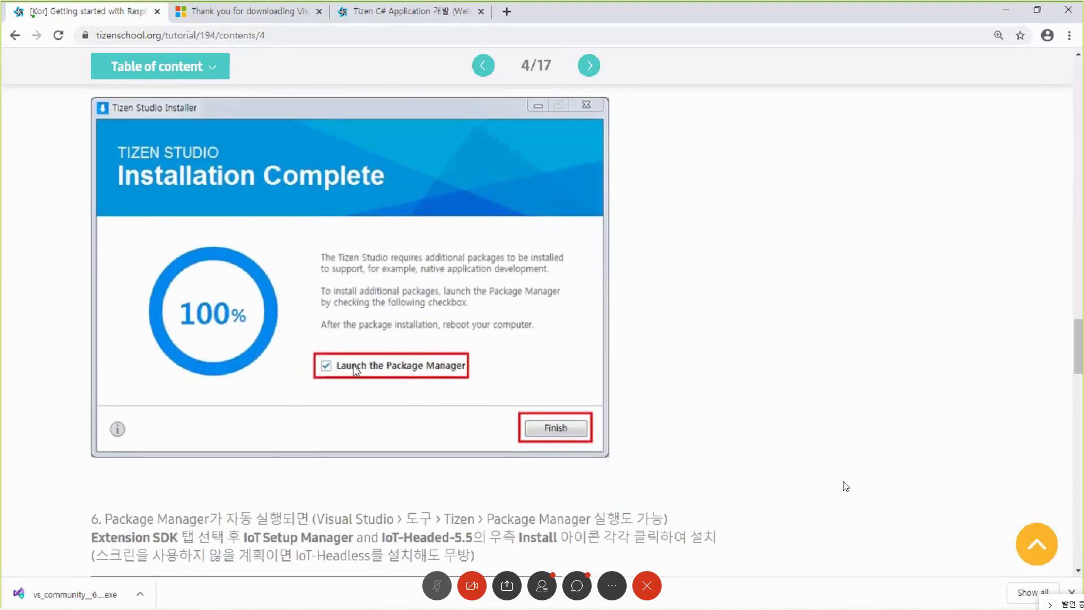
pyautogui.scroll(-6, 339, 316)
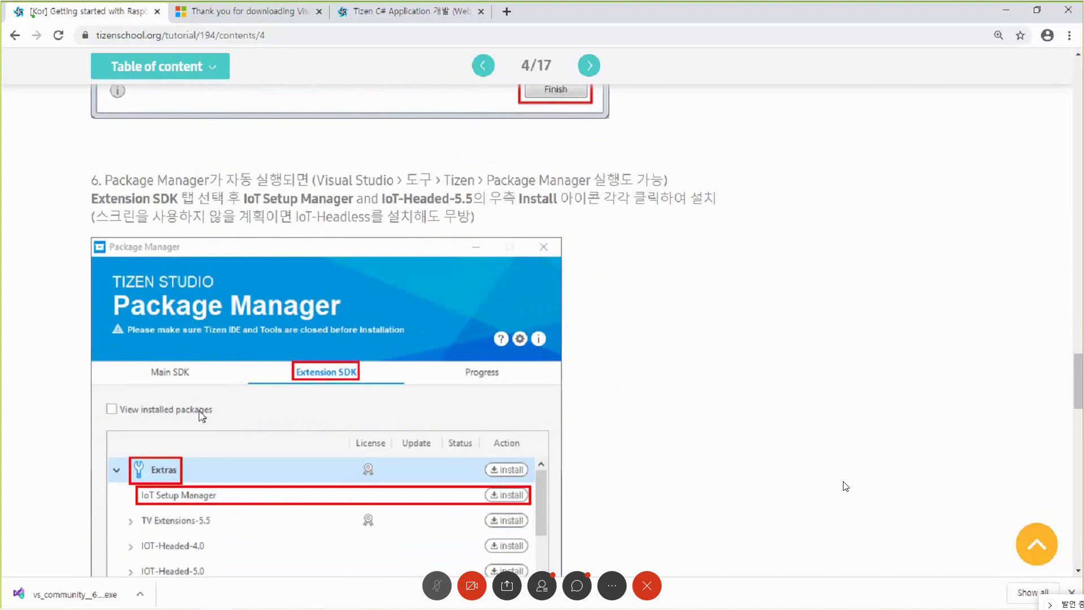
pyautogui.scroll(-1, 226, 415)
pyautogui.scroll(-1, 262, 407)
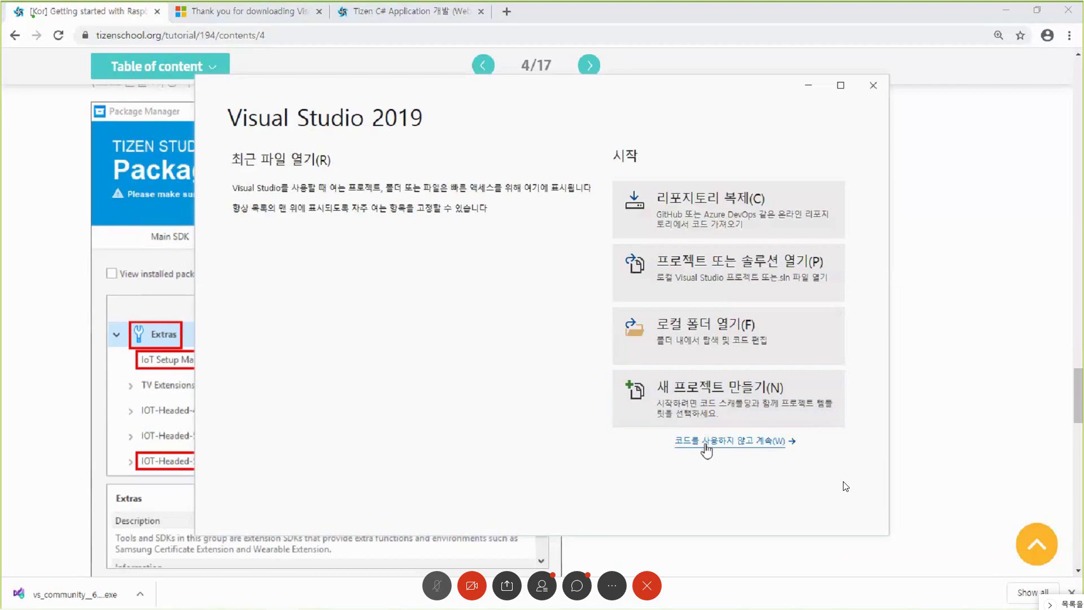
# - Continue without code, then launch Tools > Tizen > Tizen Package Manager
pyautogui.click(705, 444)
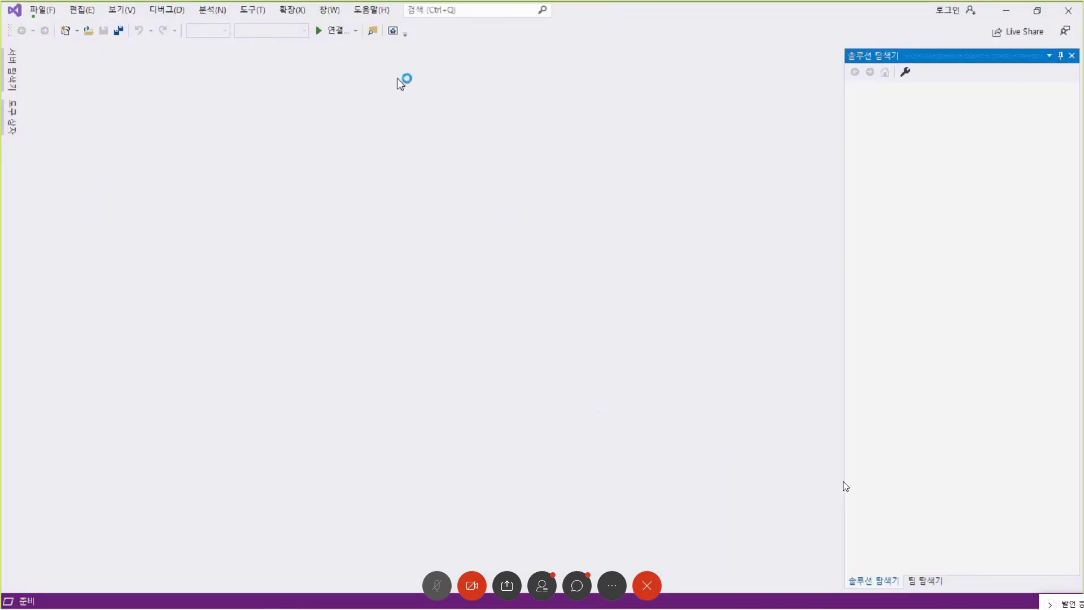
pyautogui.click(259, 10)
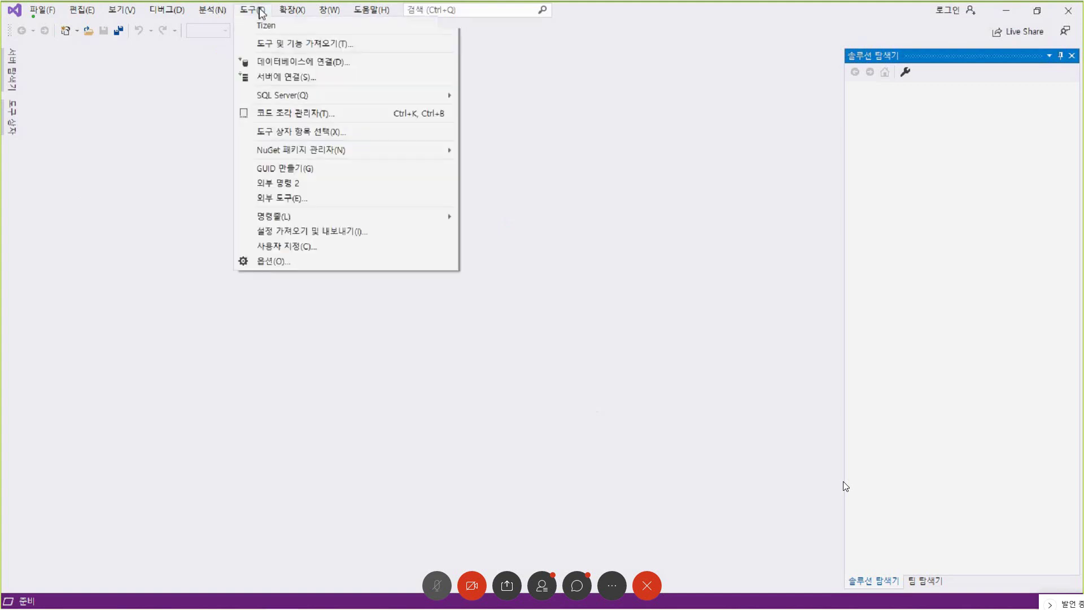
pyautogui.moveTo(264, 28)
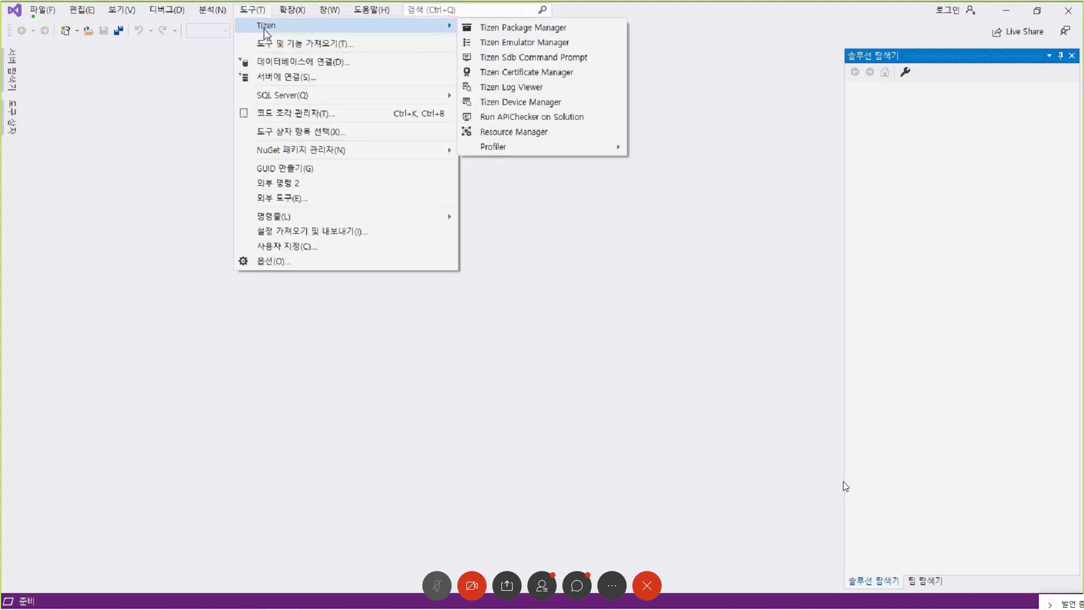
pyautogui.click(502, 28)
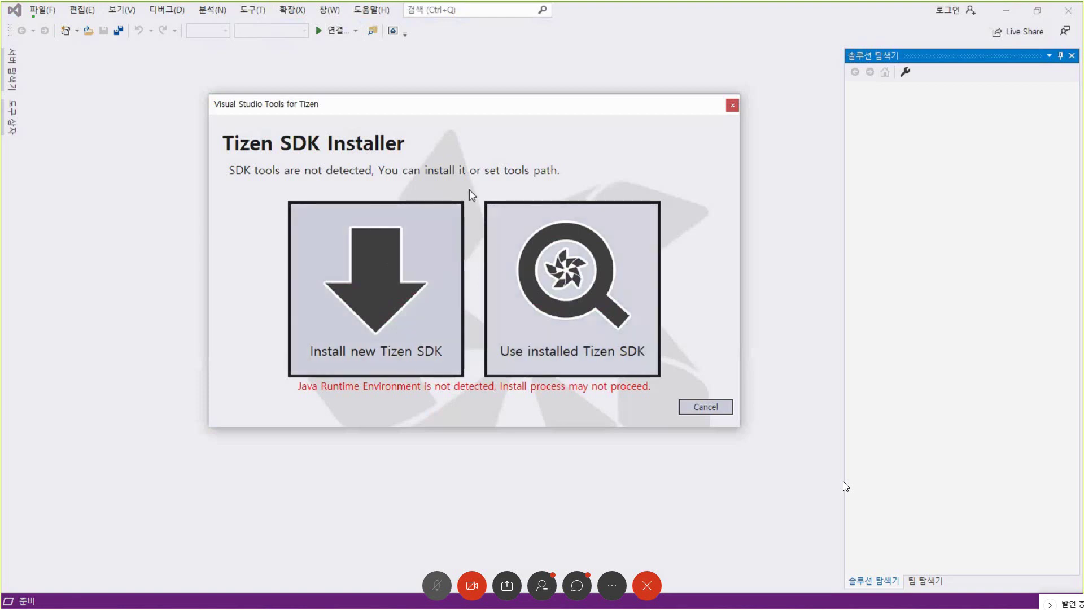
# - Choose Install new Tizen SDK, accept the licence, and enter c:\tizen-sdk as the install path
pyautogui.click(375, 270)
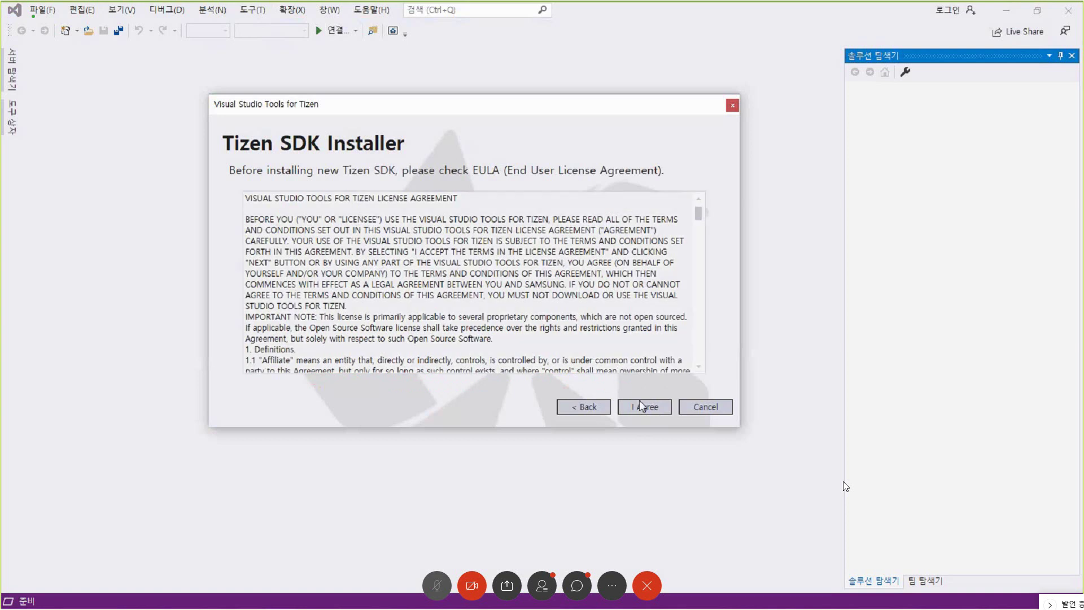
pyautogui.click(642, 406)
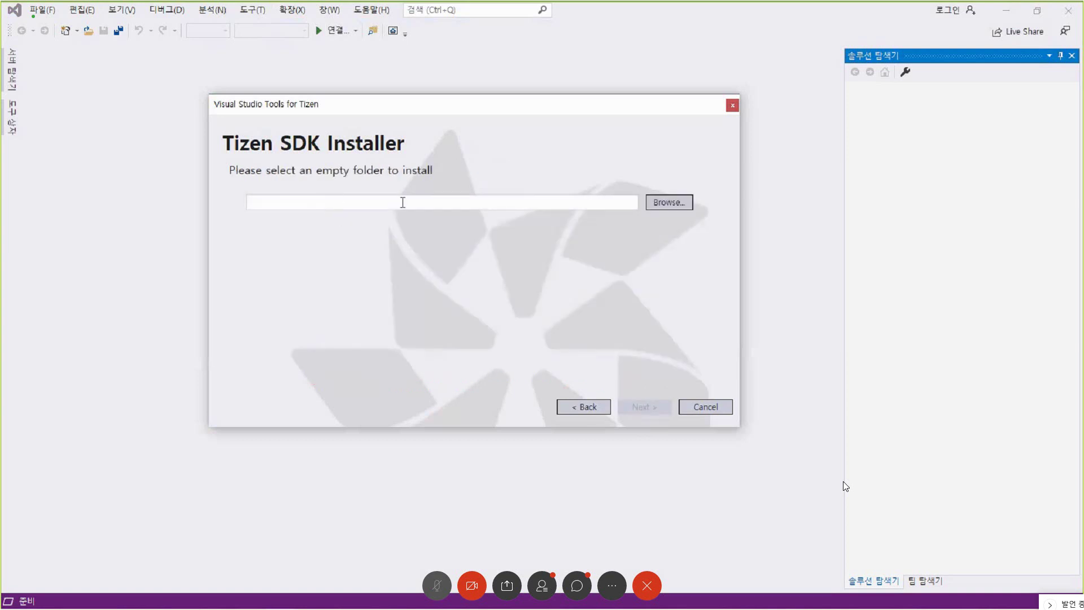
pyautogui.click(442, 201)
pyautogui.write('c:')
pyautogui.press('BackSpace')
pyautogui.press('BackSpace')
pyautogui.write('c')
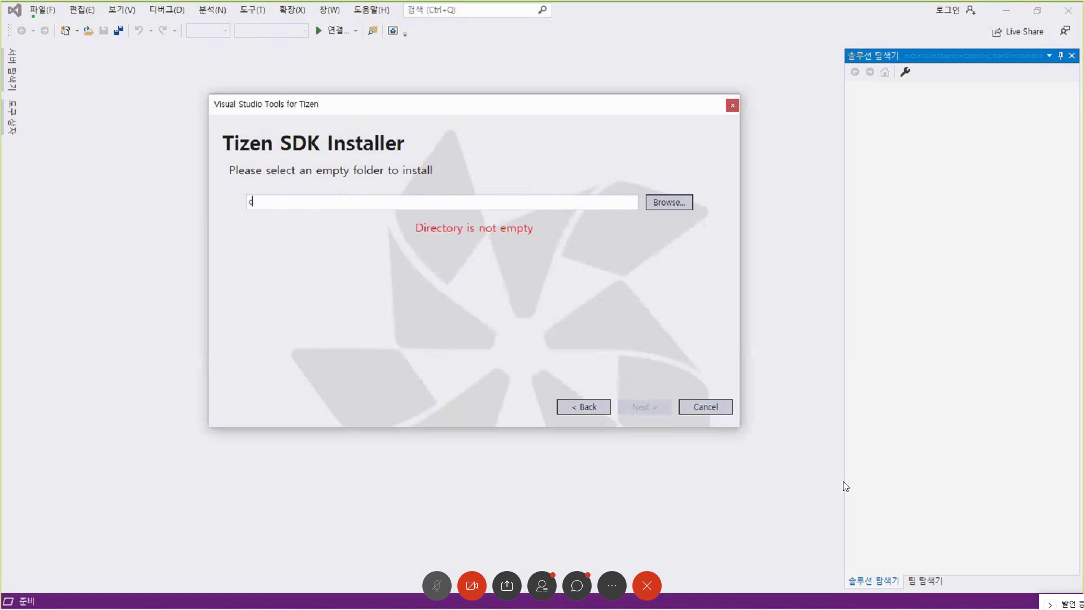
pyautogui.write(':\\tizen0s')
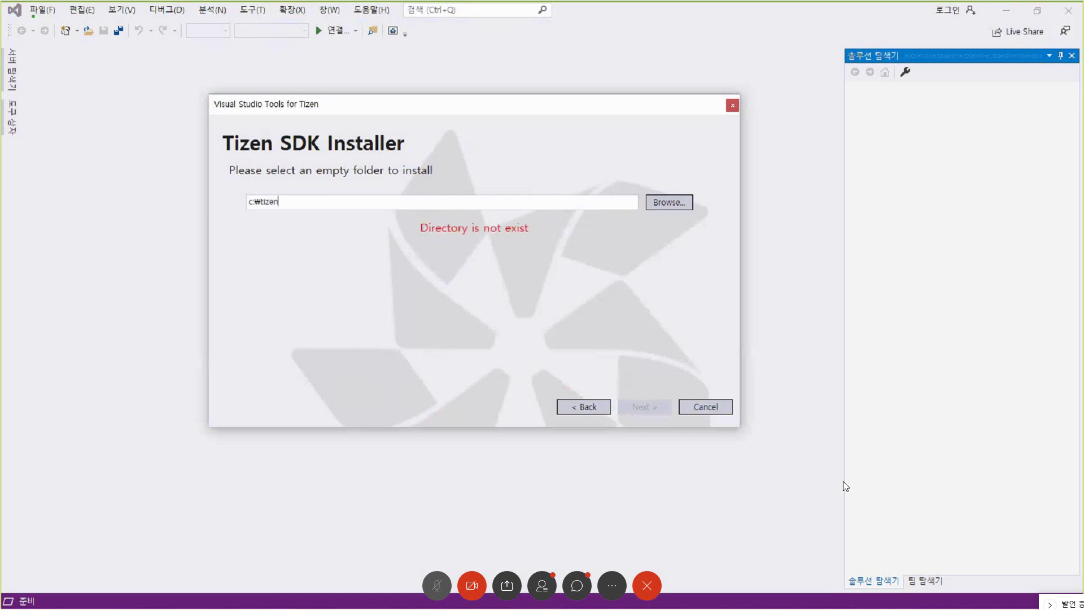
pyautogui.press('BackSpace')
pyautogui.press('BackSpace')
pyautogui.write('-sdk')
# - Browse to drive C: in the folder picker and create a new folder
pyautogui.click(650, 203)
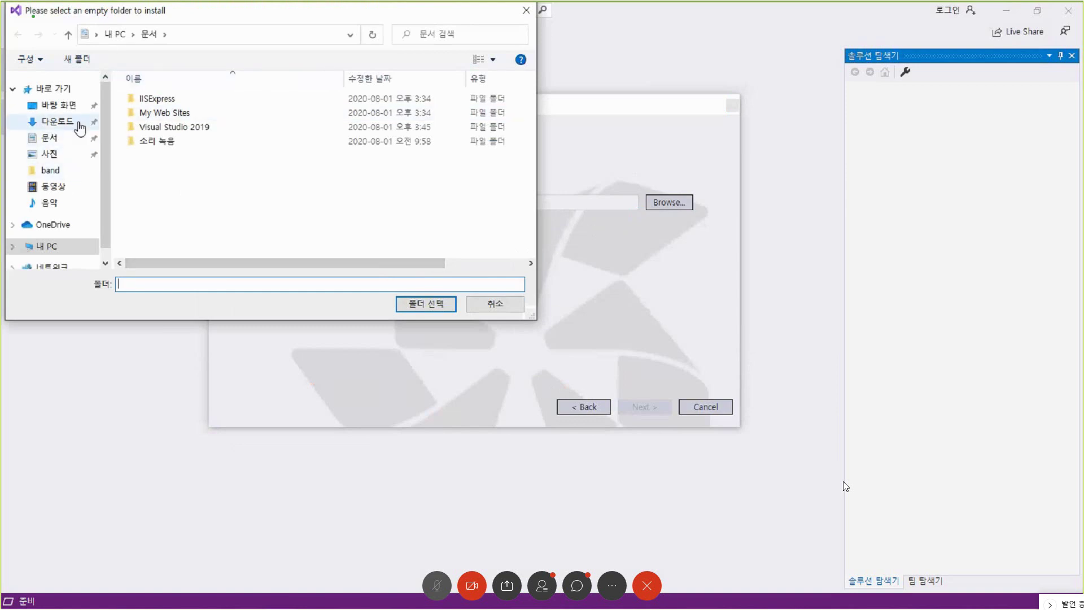
pyautogui.click(13, 247)
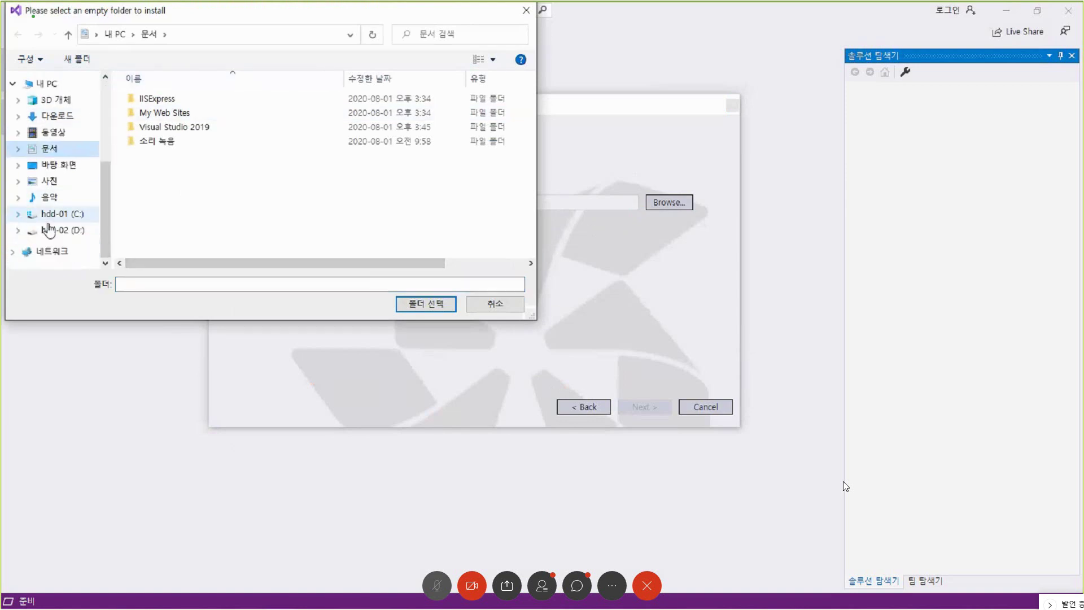
pyautogui.click(78, 215)
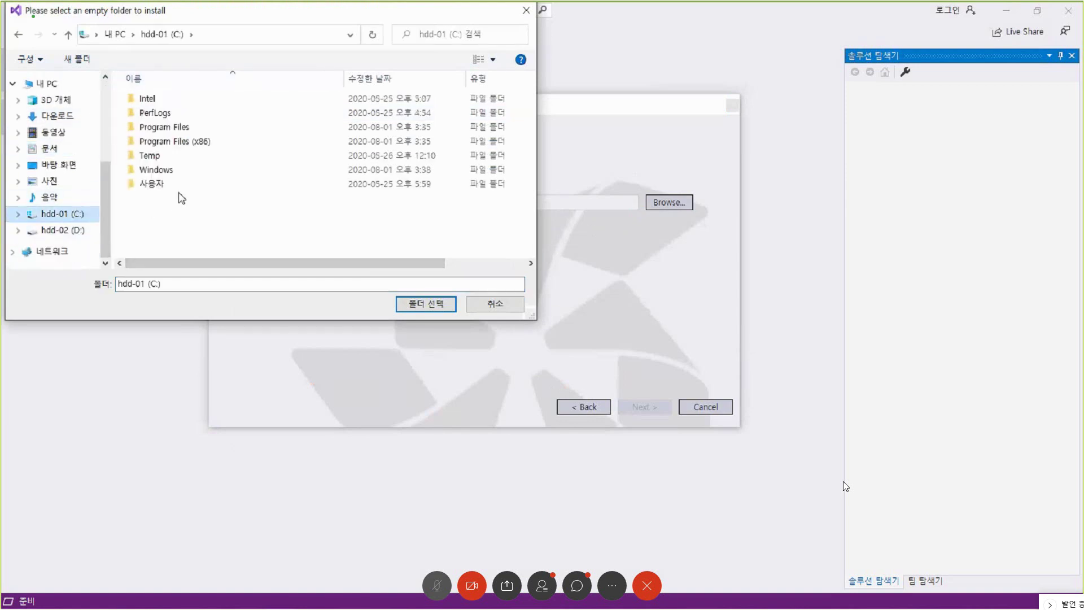
pyautogui.rightClick(210, 195)
pyautogui.moveTo(269, 339)
pyautogui.click(394, 337)
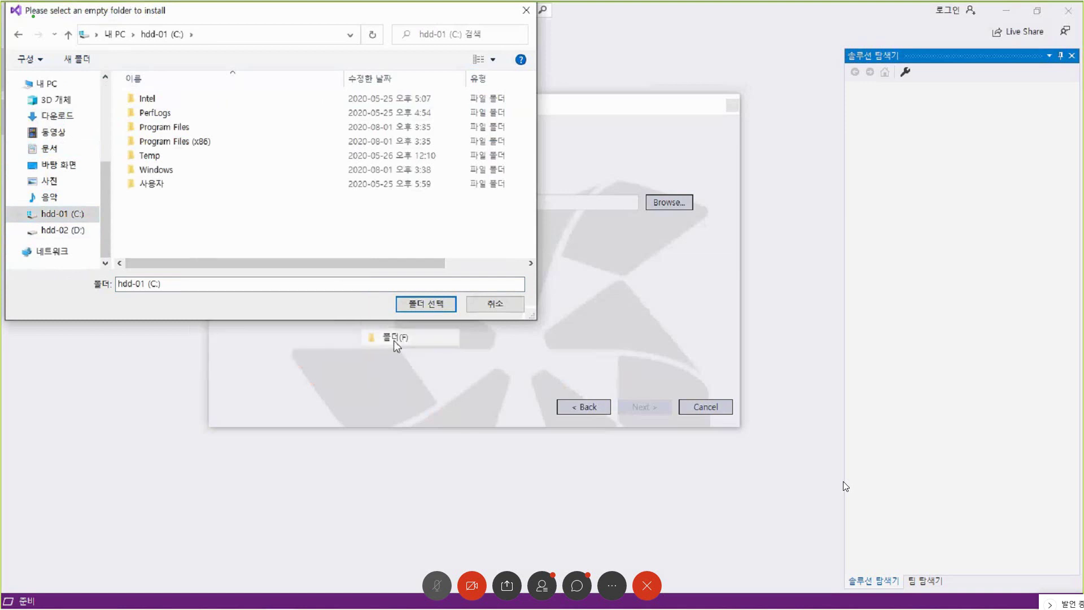
# - Create a folder named tizen-sdk, select it as the install folder, and start the SDK download
pyautogui.rightClick(160, 214)
pyautogui.moveTo(214, 372)
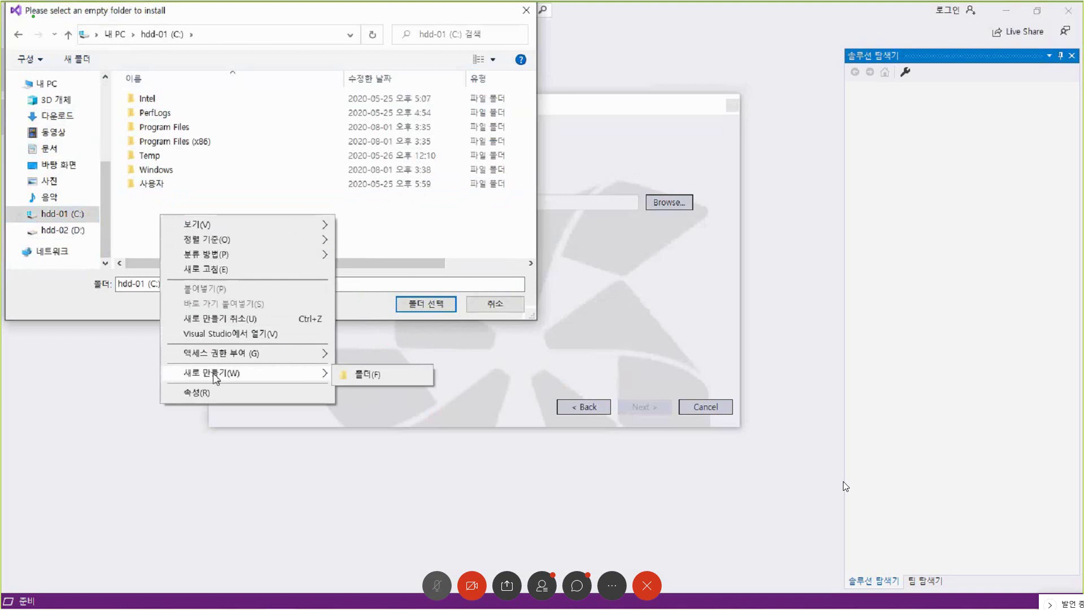
pyautogui.click(364, 378)
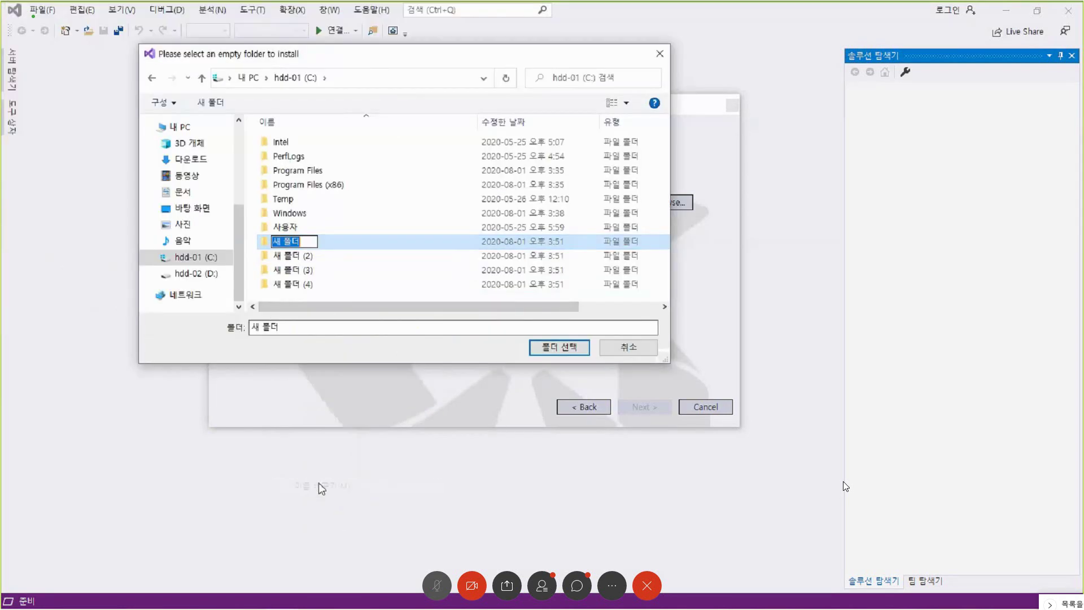
pyautogui.write('tizen')
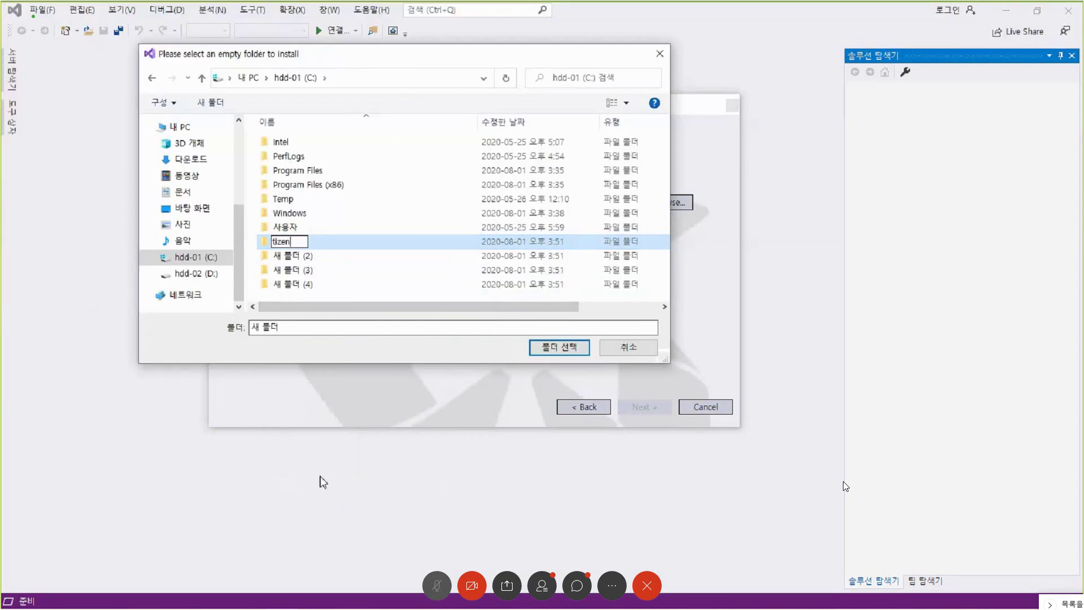
pyautogui.write('-sdk')
pyautogui.press('Return')
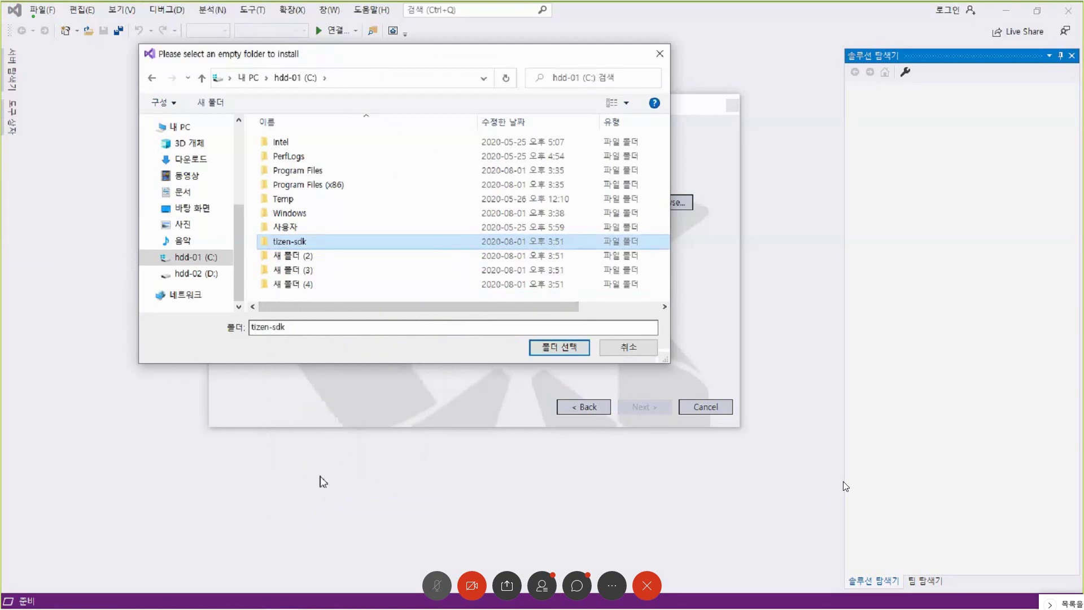
pyautogui.press('Return')
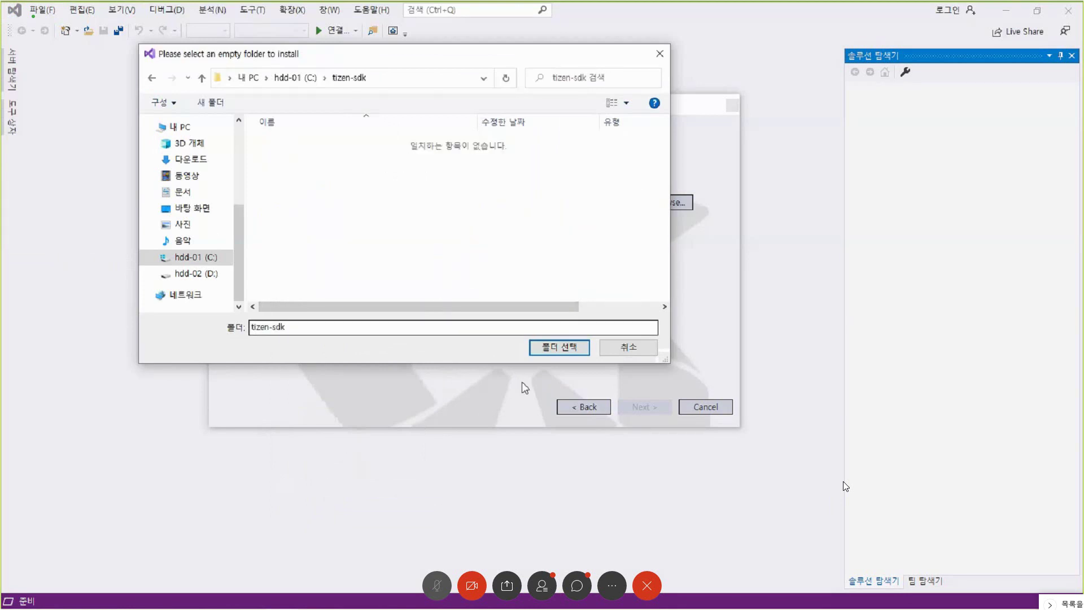
pyautogui.click(537, 348)
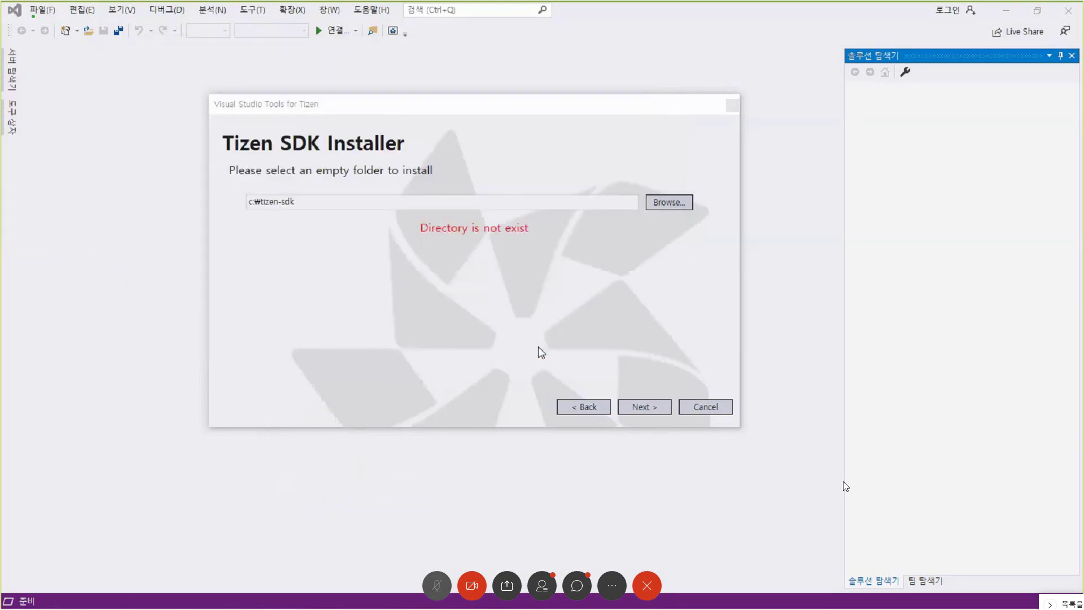
pyautogui.click(644, 407)
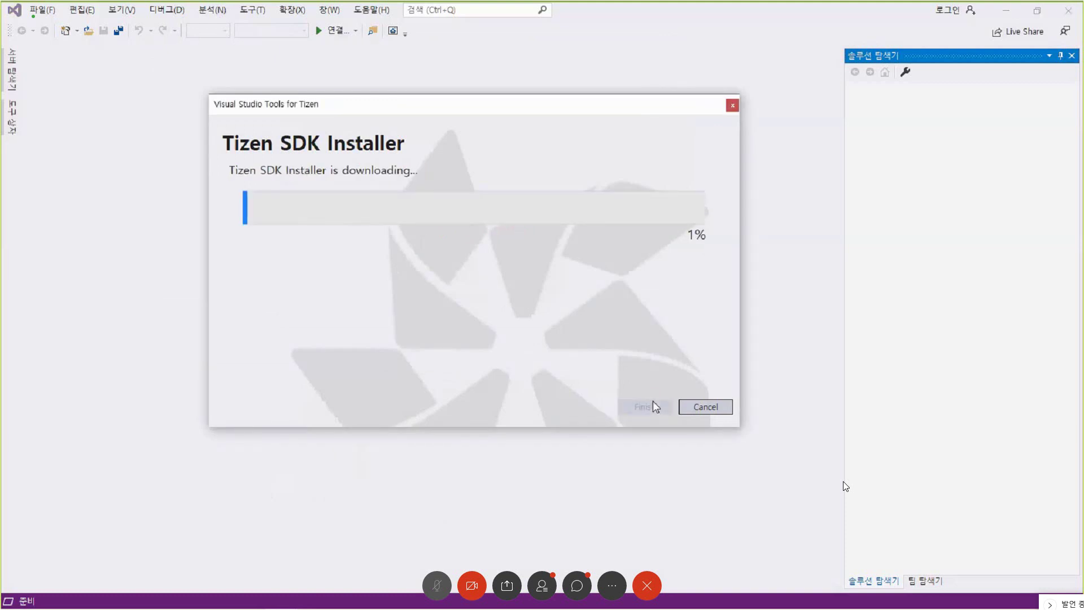
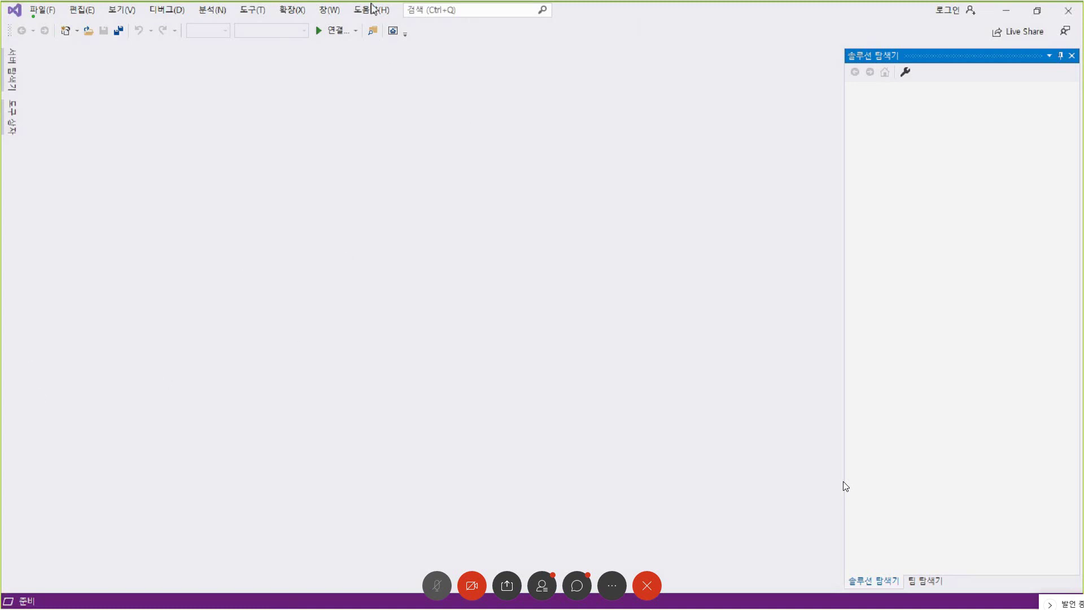
# - Launch the Tizen Package Manager from the Tools > Tizen menu in Visual Studio
pyautogui.click(251, 11)
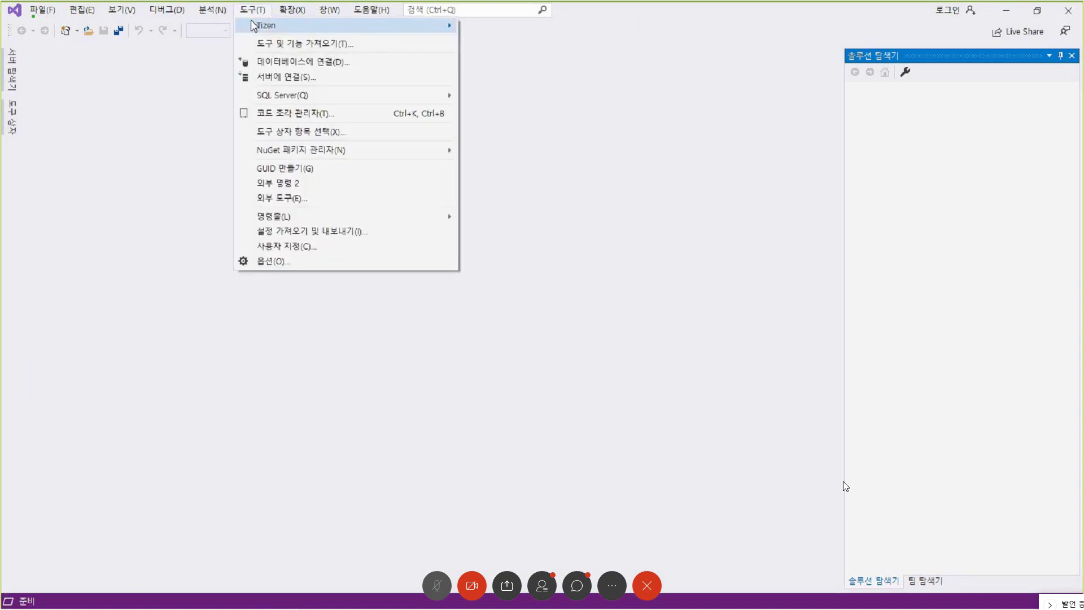
pyautogui.moveTo(252, 25)
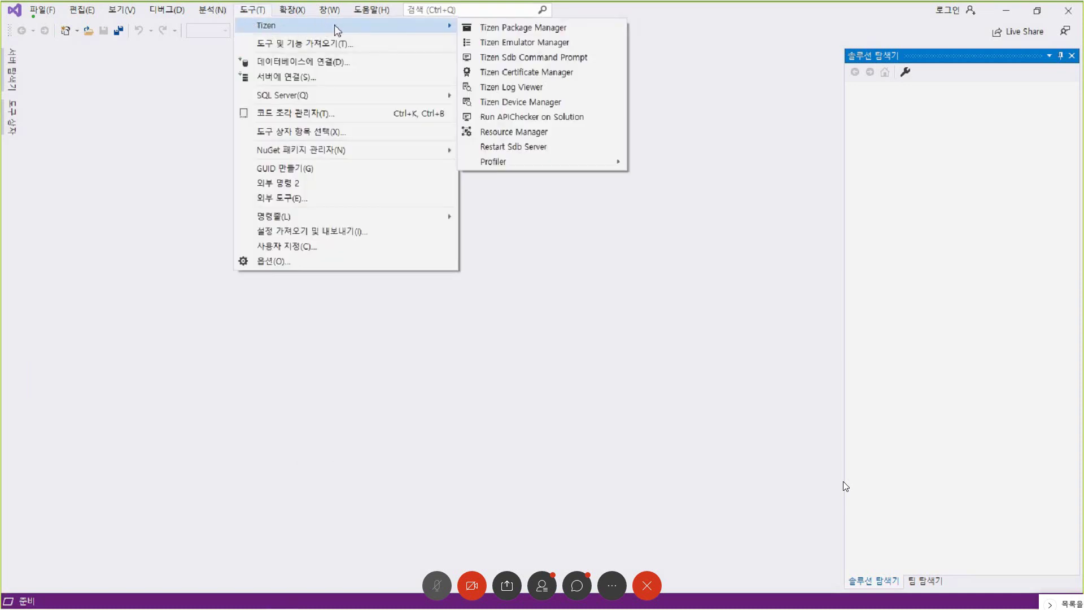
pyautogui.click(575, 30)
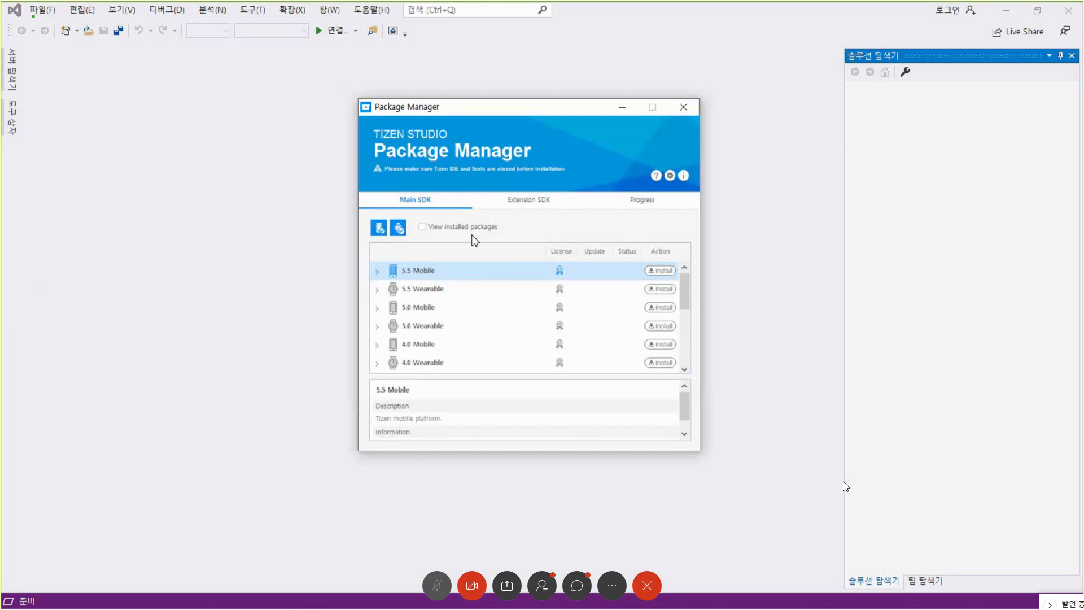
# - Find IOT-Headed-5.5 in the Extension SDK list and start installing it
pyautogui.click(449, 289)
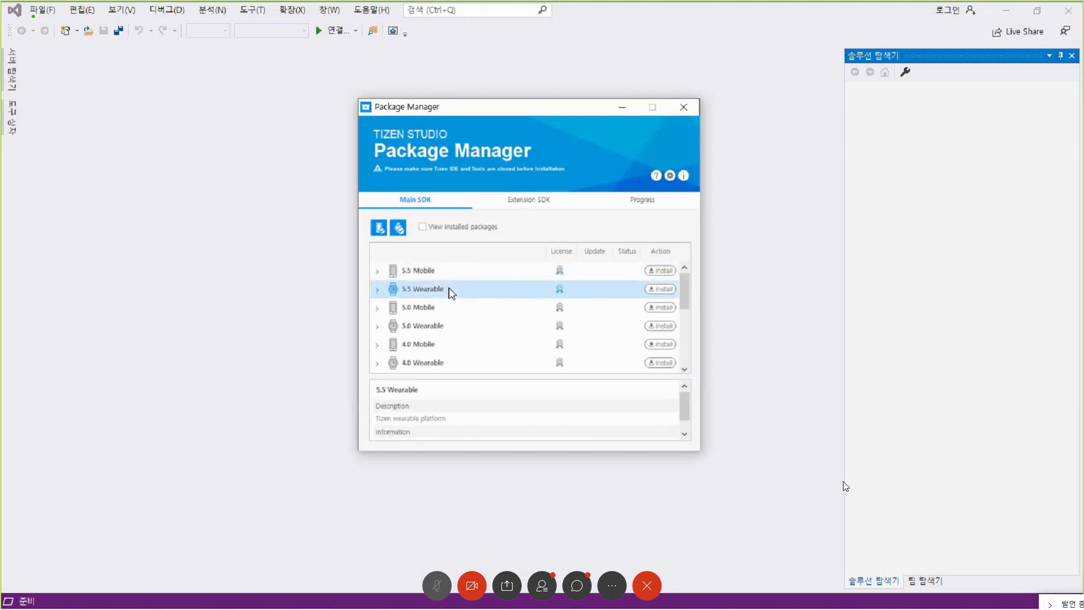
pyautogui.click(542, 205)
pyautogui.press('Down')
pyautogui.press('Down')
pyautogui.press('Down')
pyautogui.press('Down')
pyautogui.press('Down')
pyautogui.press('Down')
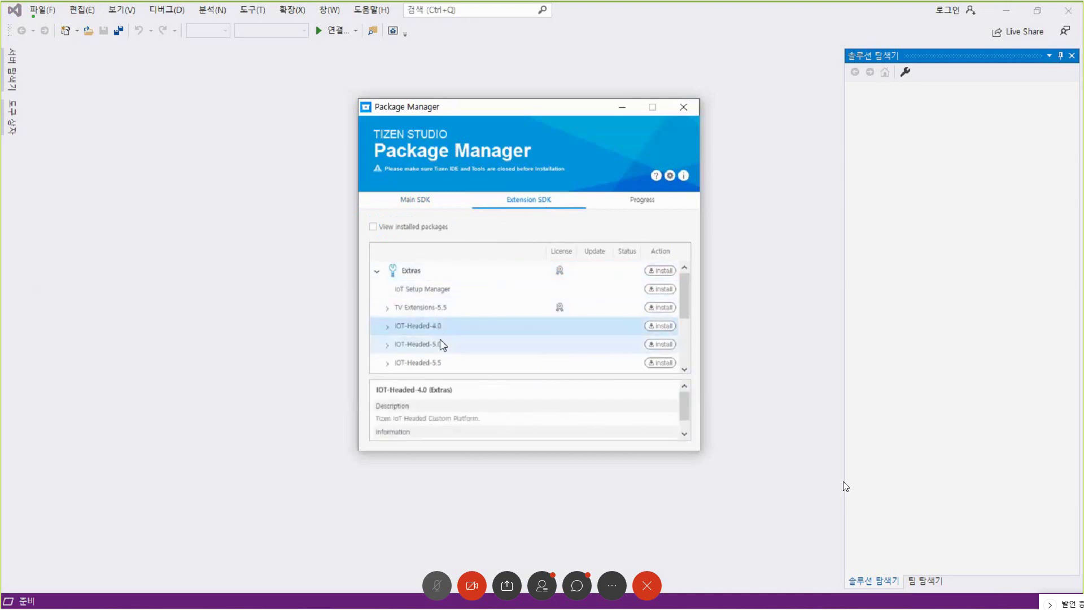
pyautogui.click(421, 201)
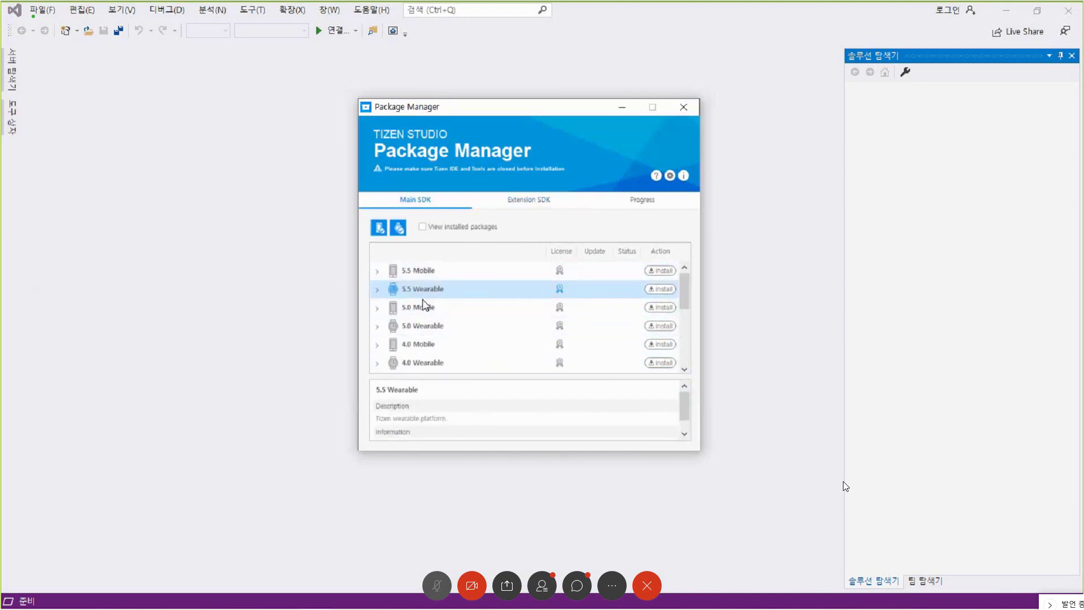
pyautogui.click(536, 201)
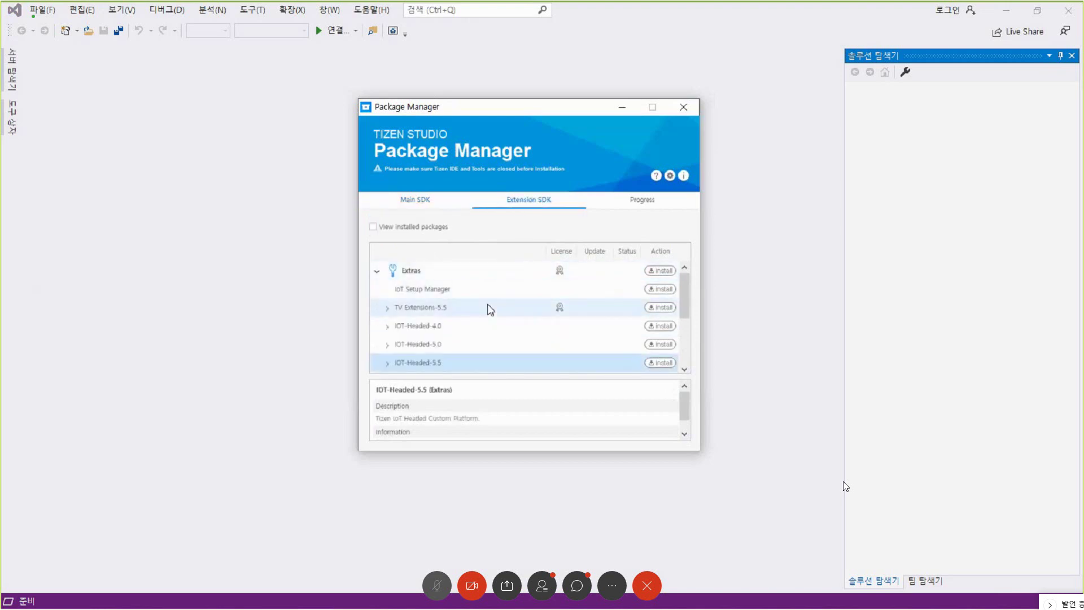
pyautogui.scroll(-1, 420, 361)
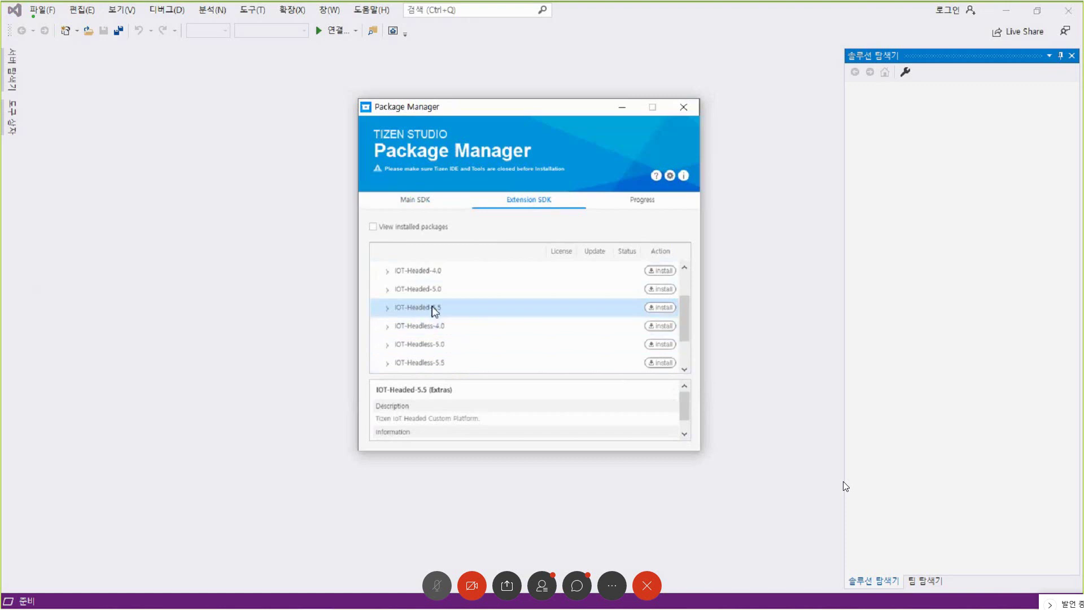
pyautogui.click(664, 310)
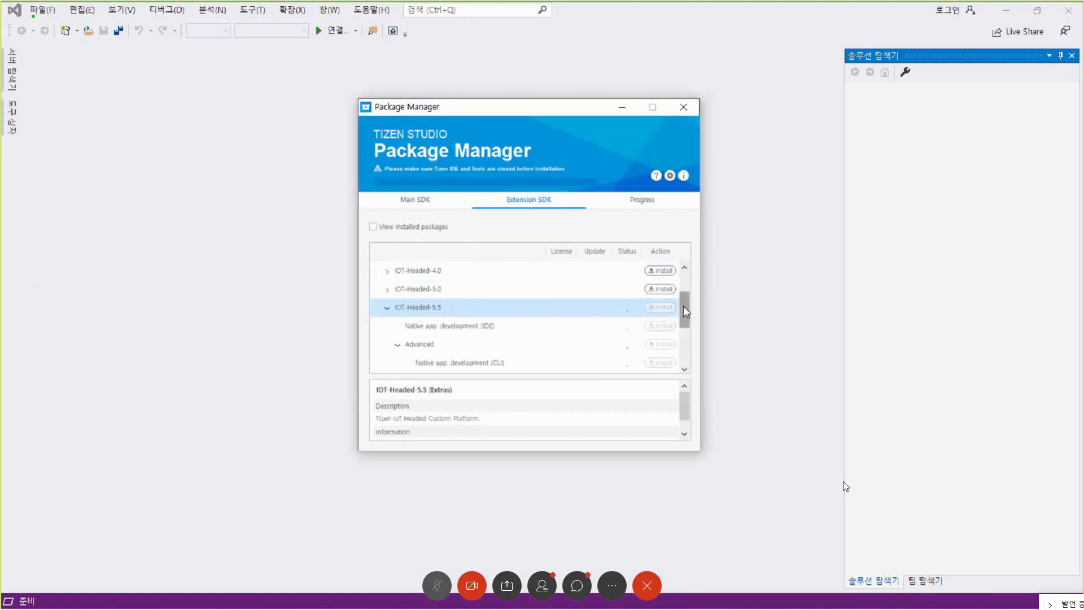
pyautogui.scroll(-1, 685, 310)
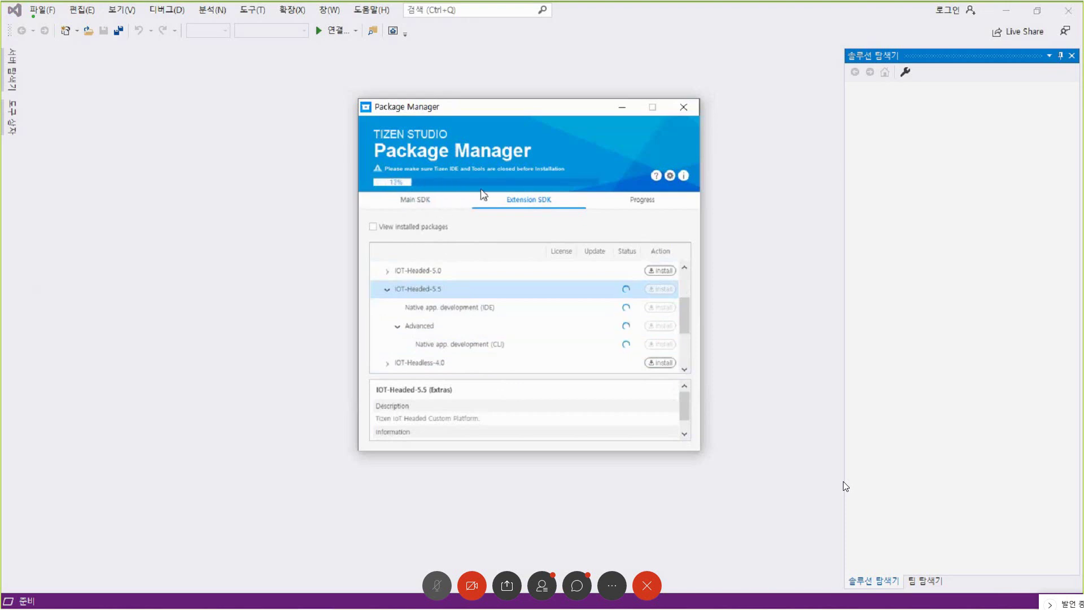
# - Return to the Main SDK list while the install nears 95%, then switch to the Tizen School tutorial
pyautogui.click(428, 206)
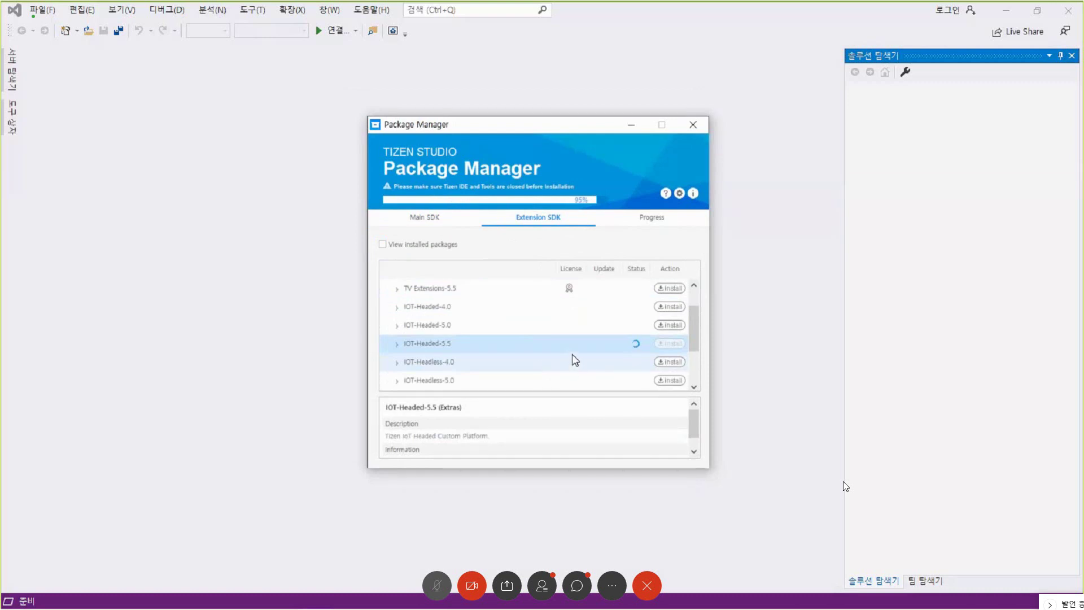
pyautogui.click(351, 436)
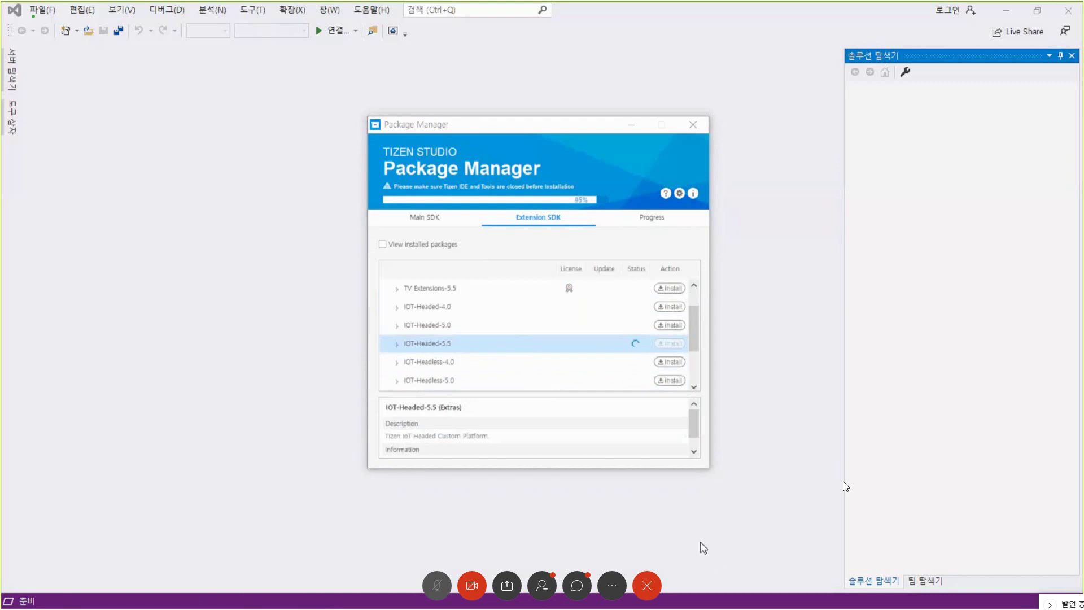
pyautogui.hotkey('alt', 'Tab')
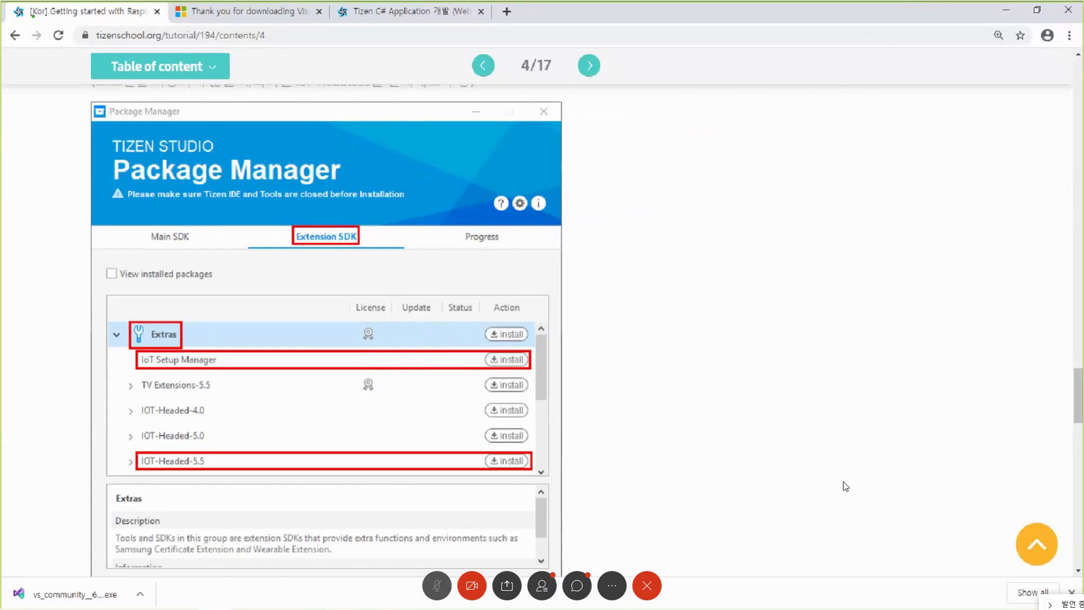
# - Advance the tutorial to page 5/17, '4. Creating a Tizen Certificate'
pyautogui.scroll(-2, 845, 486)
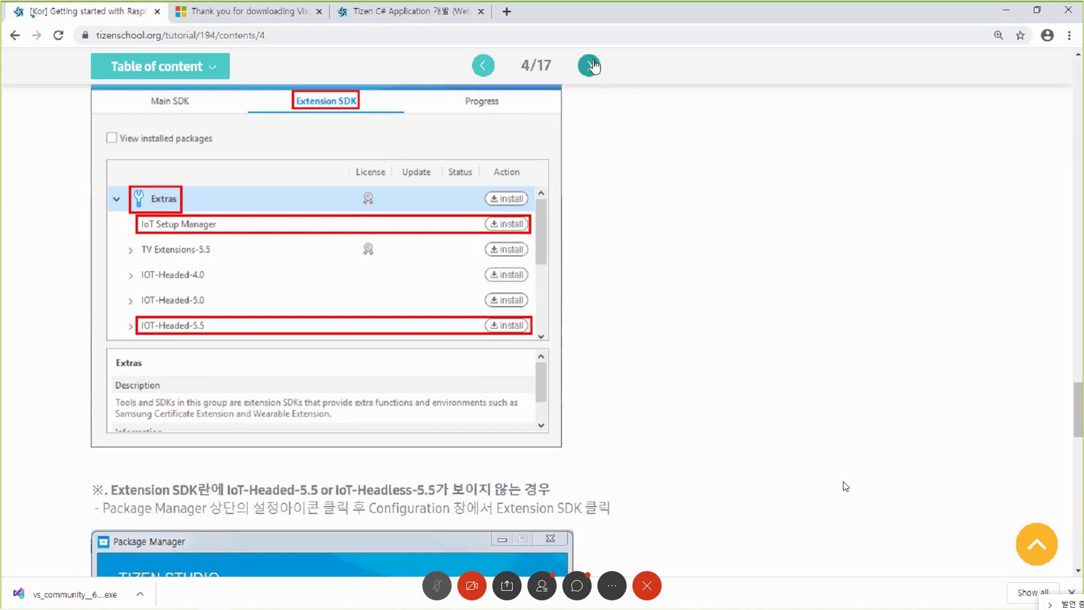
pyautogui.click(590, 66)
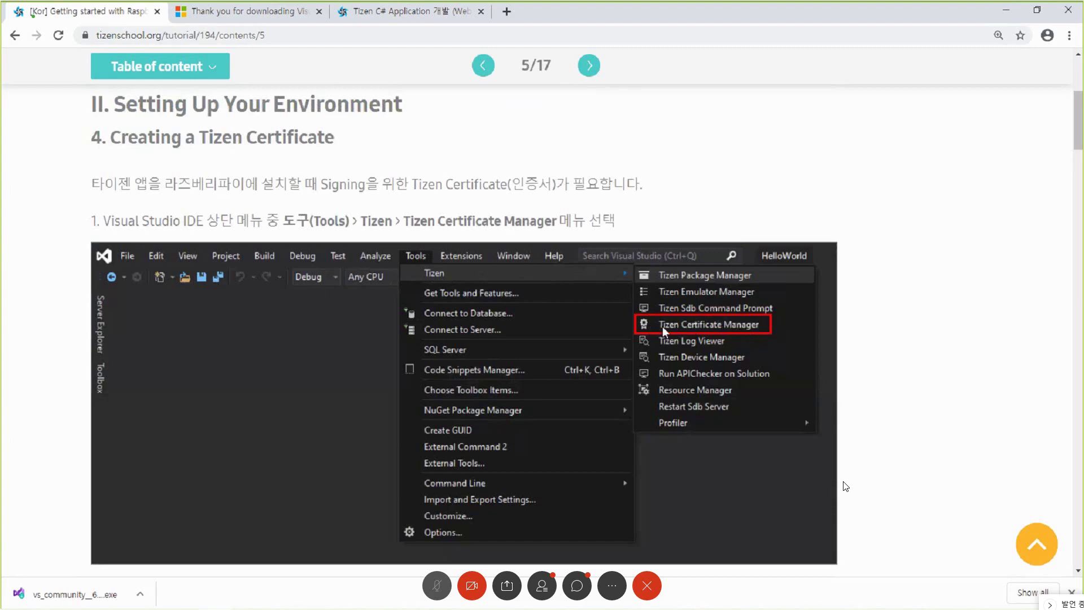
# - Scroll page 5 past the Migration and Certificate Manager screenshots to the Author Certificate step
pyautogui.scroll(-7, 845, 487)
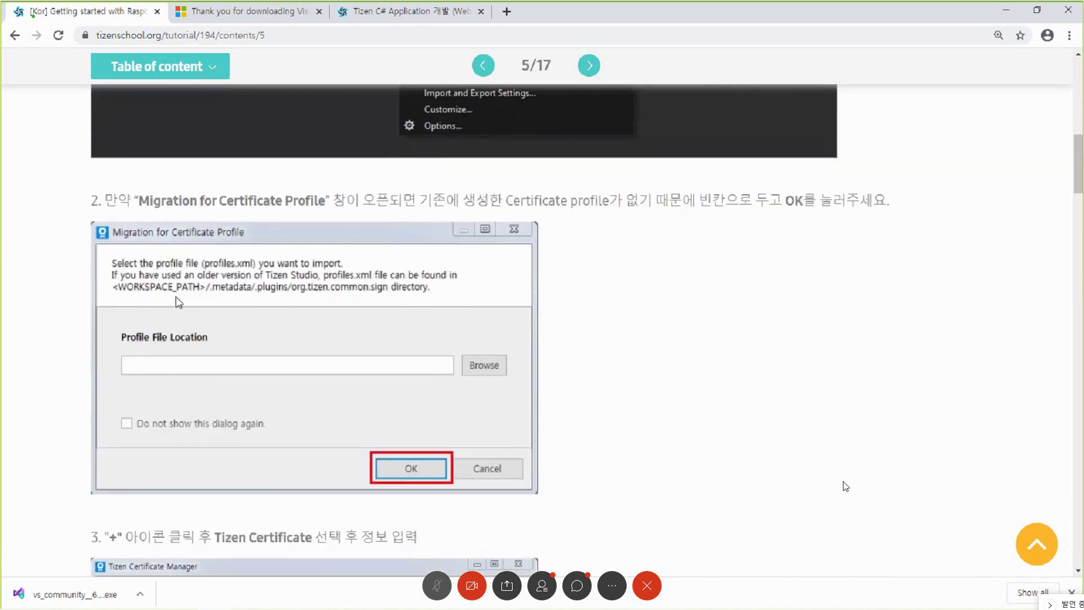
pyautogui.scroll(-3, 621, 378)
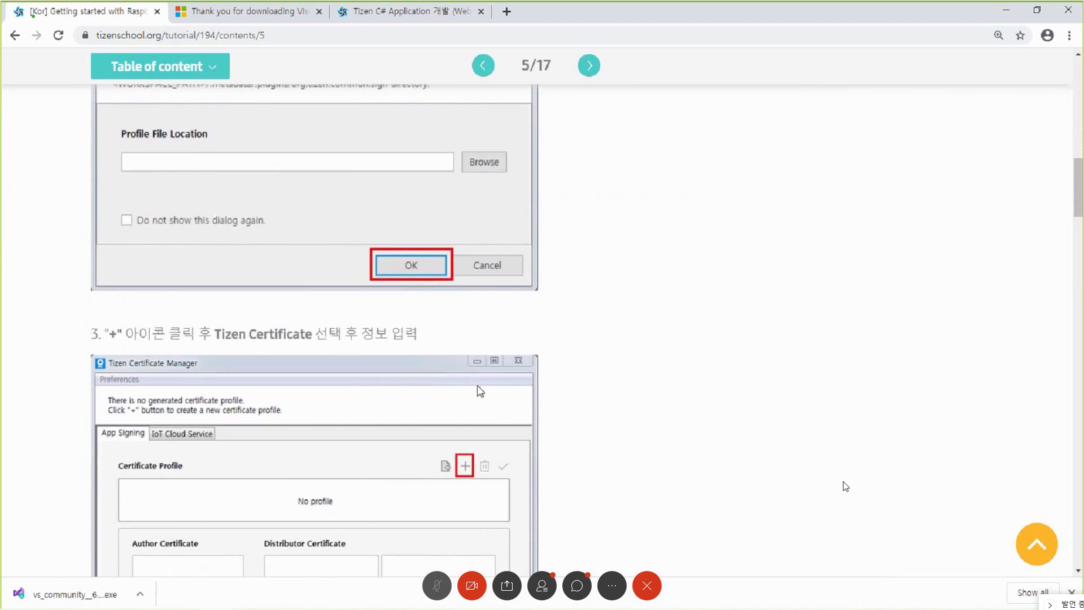
pyautogui.scroll(-3, 477, 389)
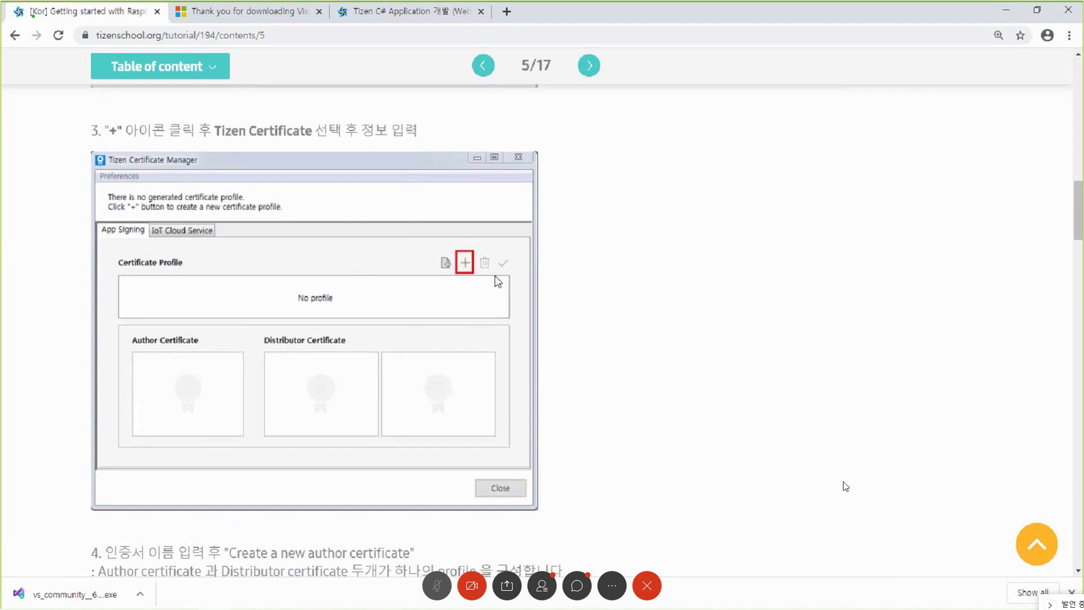
pyautogui.scroll(-6, 537, 433)
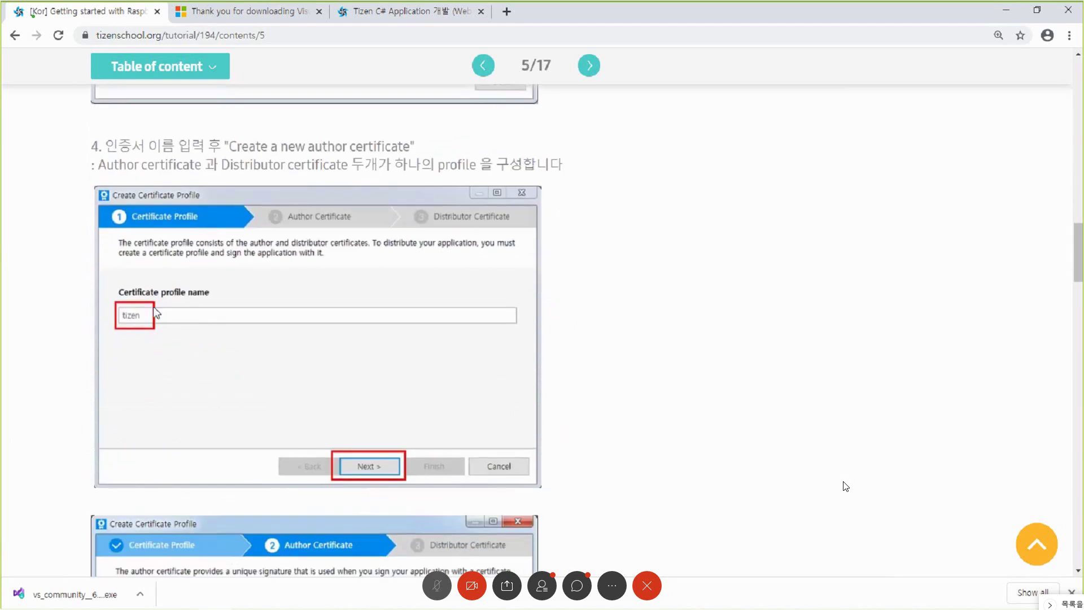
pyautogui.scroll(-4, 154, 416)
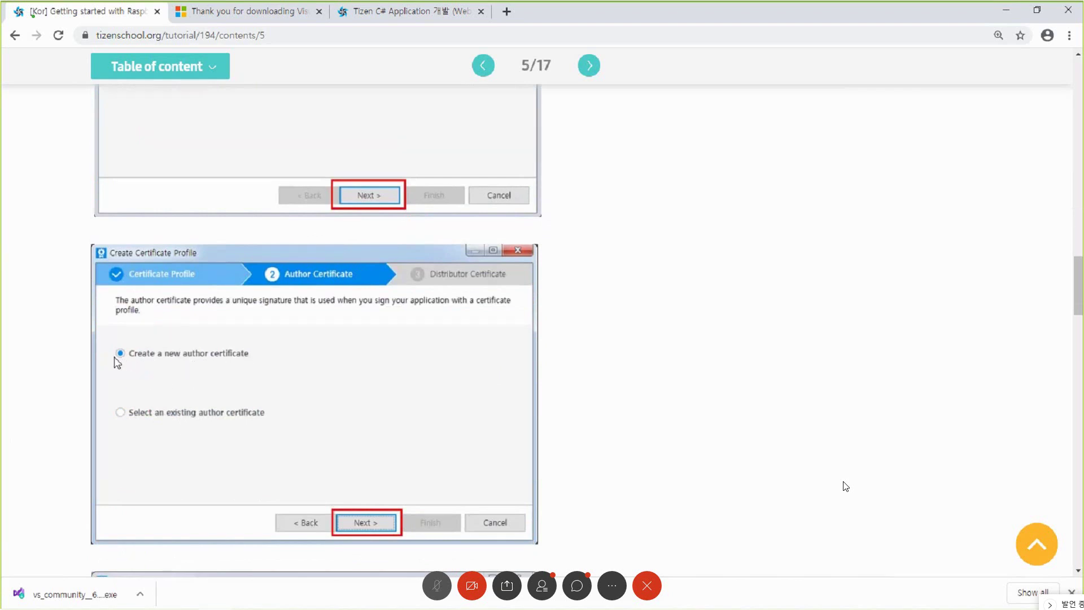
pyautogui.scroll(-5, 175, 378)
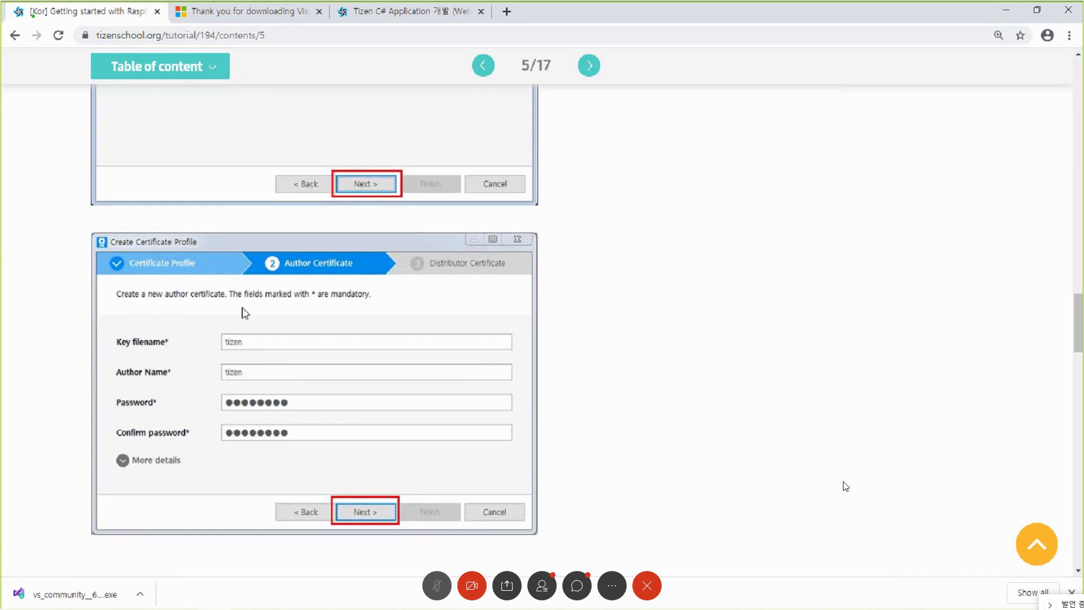
pyautogui.scroll(-1, 280, 381)
# - Scroll down through steps 5 and 6 to the finished tizen certificate profile
pyautogui.scroll(-5, 281, 381)
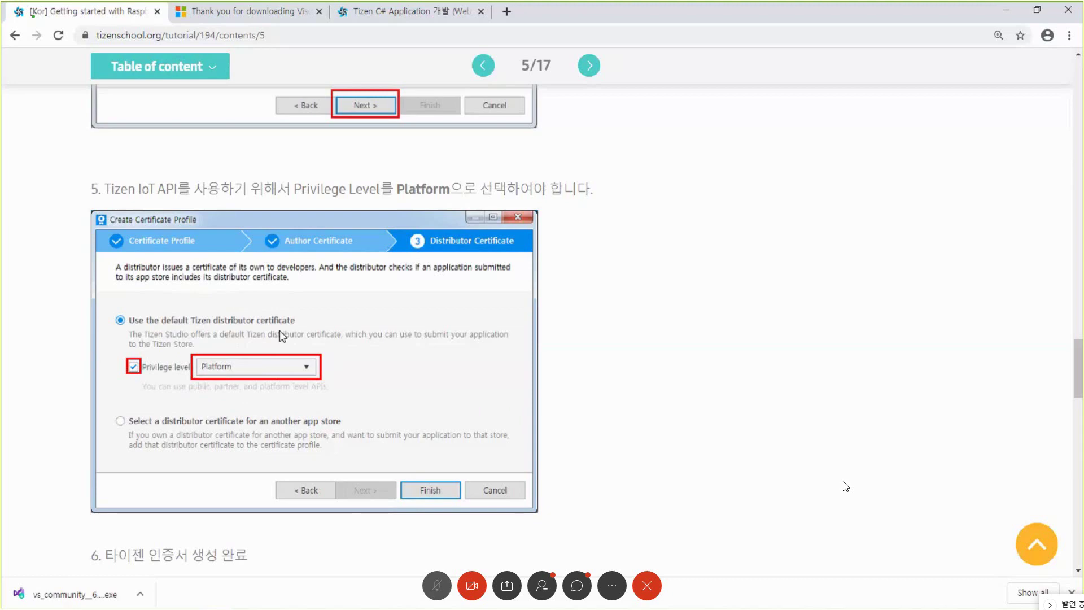
pyautogui.scroll(-4, 266, 426)
pyautogui.scroll(-3, 477, 257)
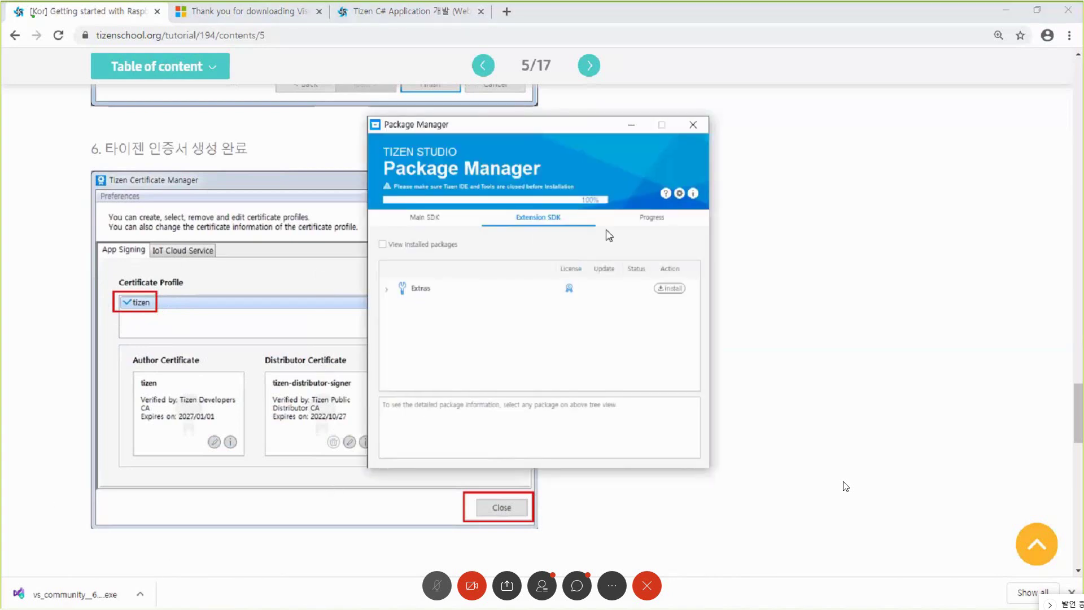
# - Exit the Package Manager after the install completes and return to Visual Studio
pyautogui.click(689, 127)
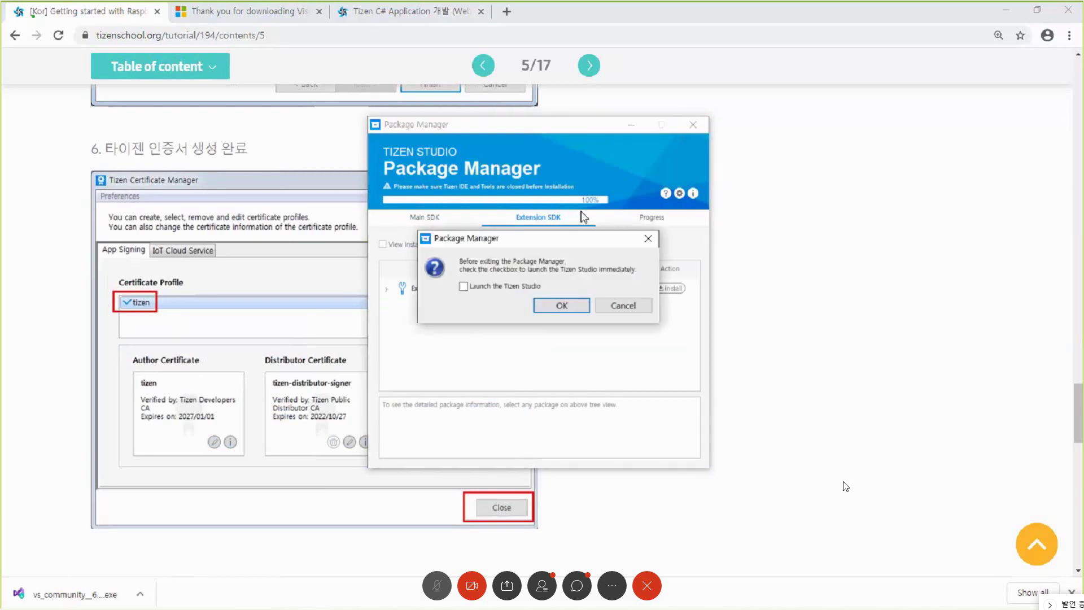
pyautogui.click(562, 305)
pyautogui.press('super')
pyautogui.click(279, 600)
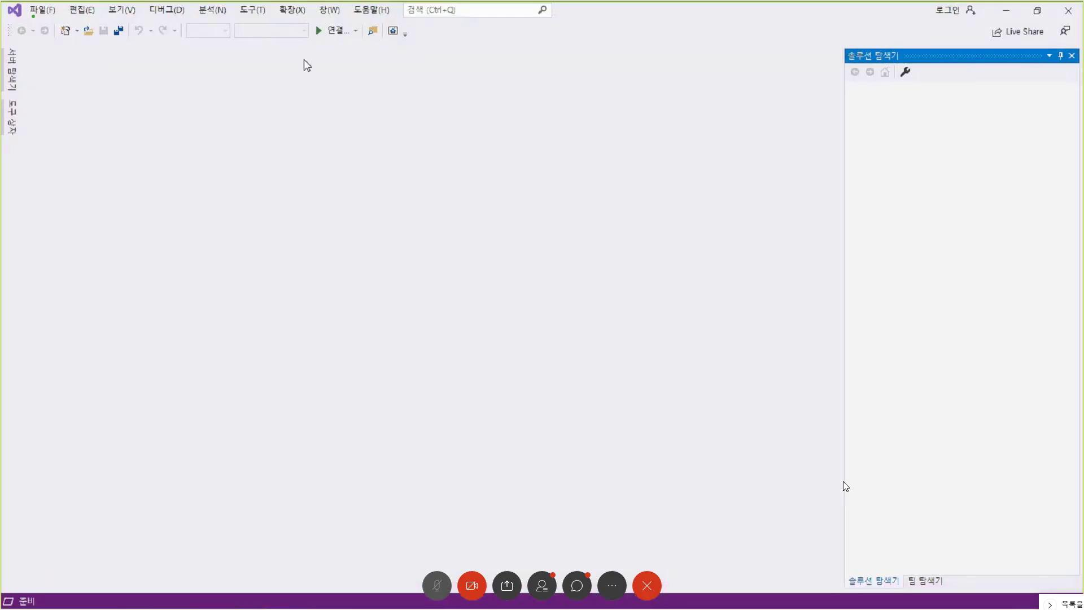
# - In Tizen Certificate Manager, finish creating the 'tizen' certificate profile
pyautogui.click(255, 10)
pyautogui.moveTo(314, 25)
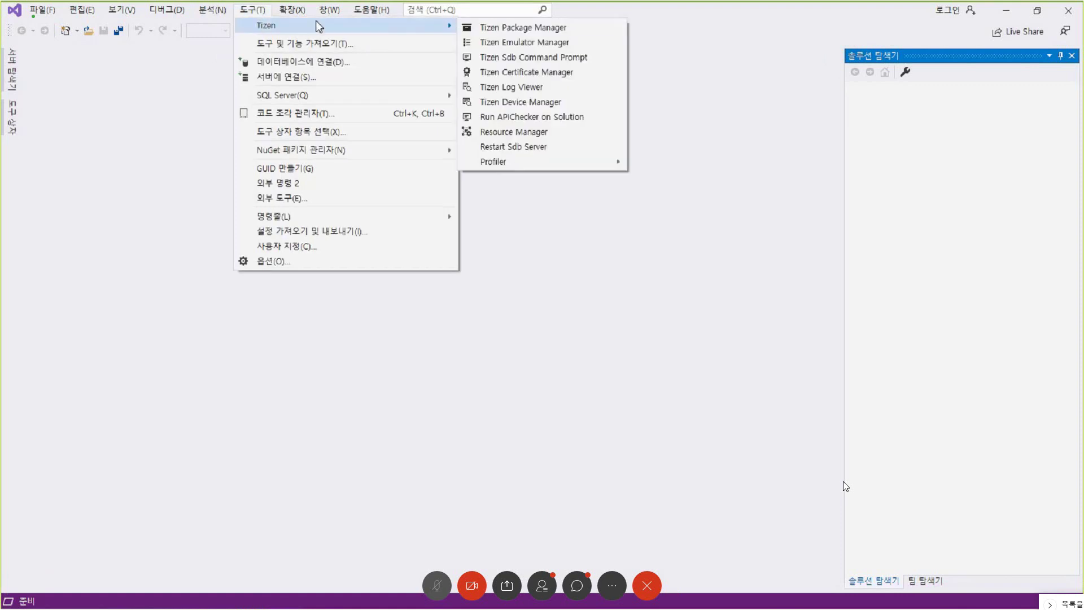
pyautogui.click(533, 72)
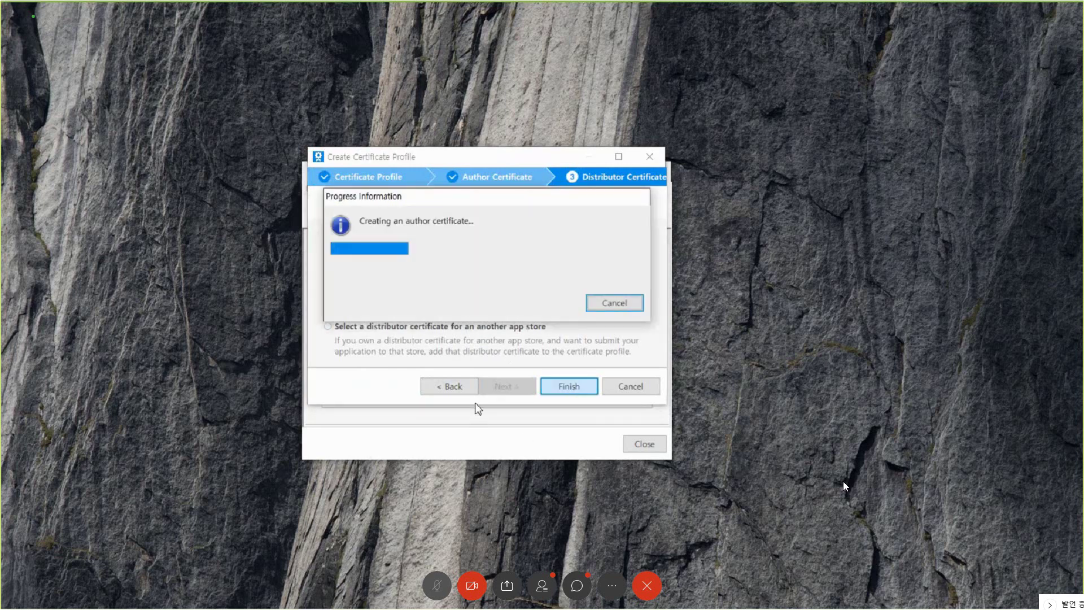
pyautogui.click(565, 293)
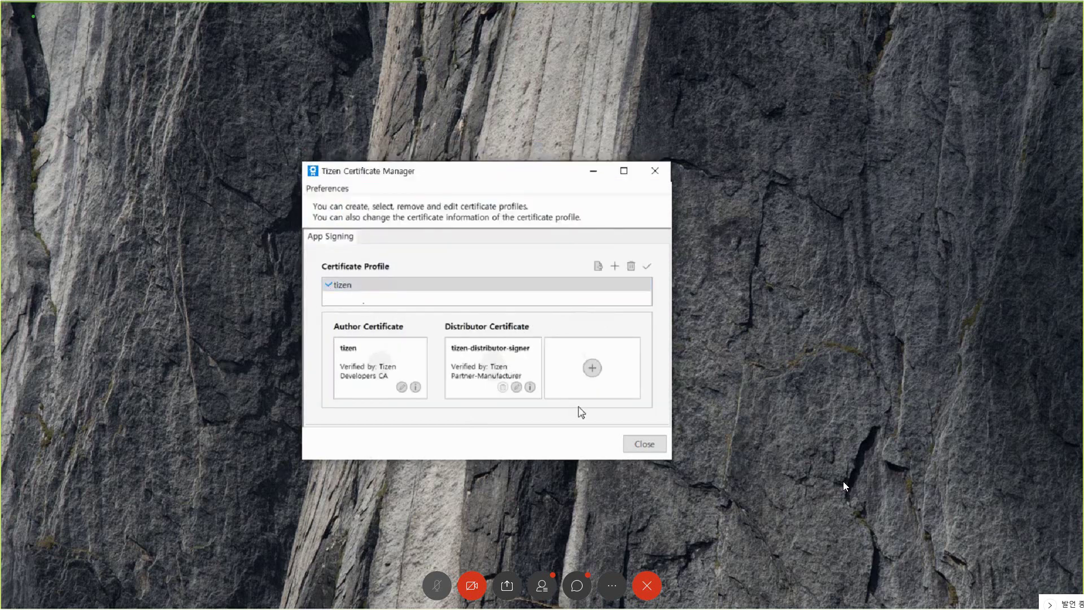
# - Close the Certificate Manager and advance the tutorial through page 6/17 to 7/17
pyautogui.click(655, 444)
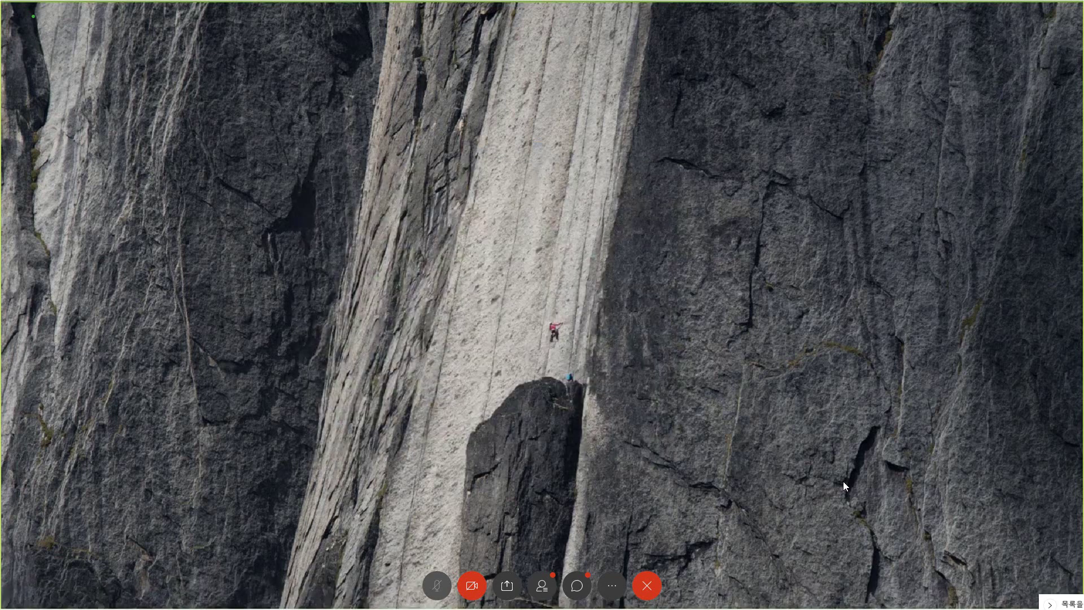
pyautogui.hotkey('alt', 'Tab')
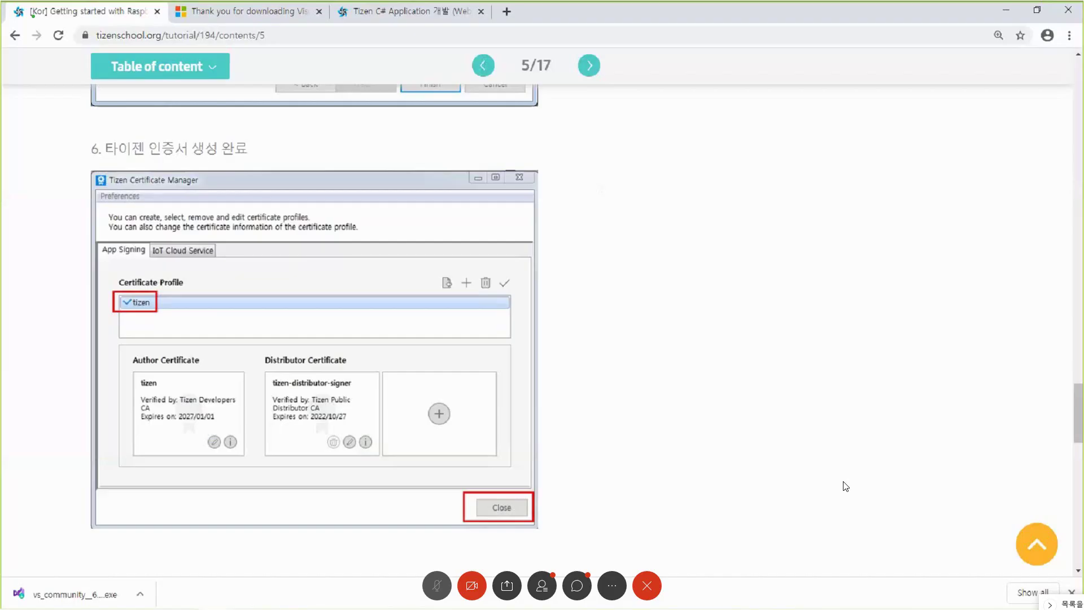
pyautogui.click(594, 70)
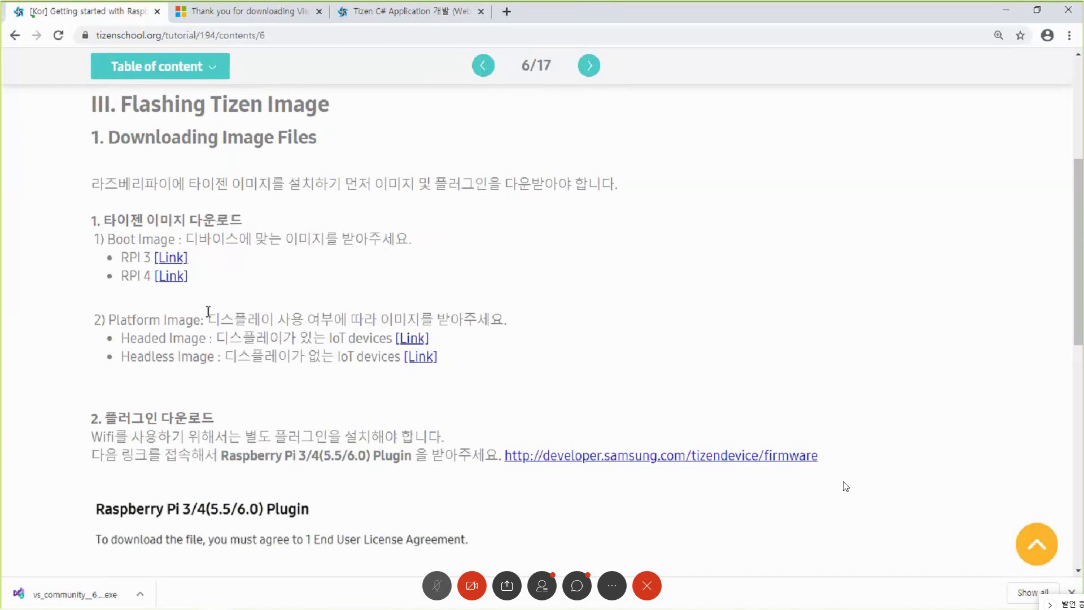
pyautogui.scroll(-1, 207, 312)
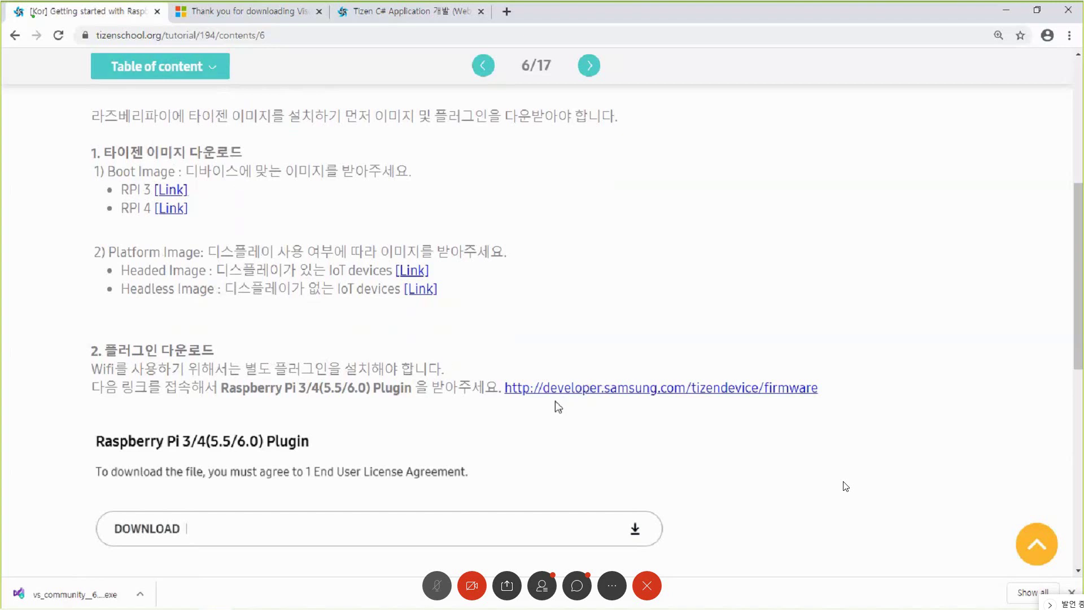
pyautogui.click(589, 65)
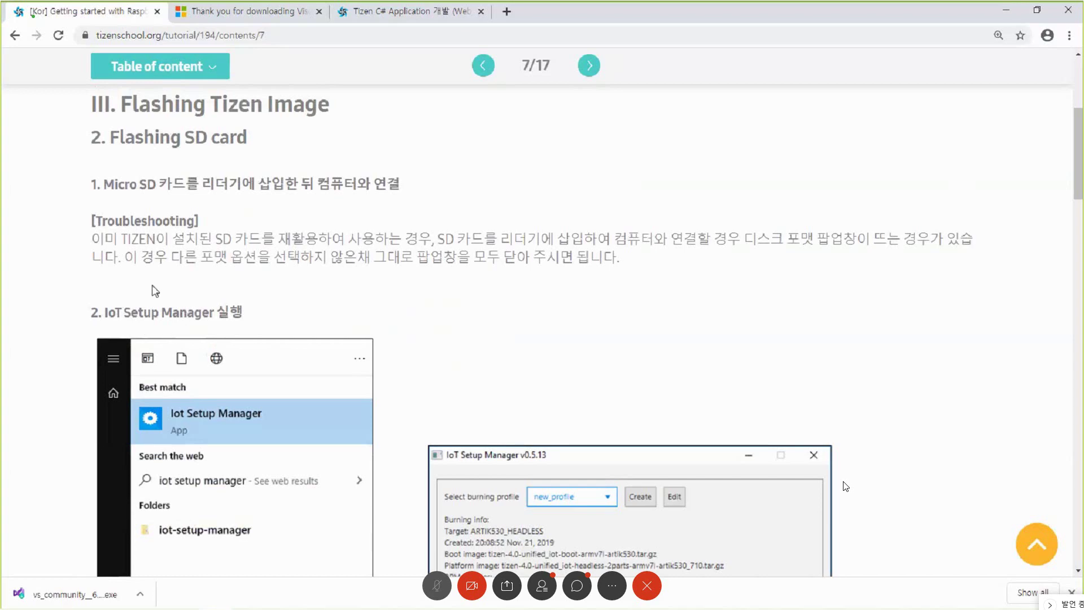
# - Read through page 7's IoT Profile instructions and move on to page 8/17
pyautogui.scroll(-14, 293, 424)
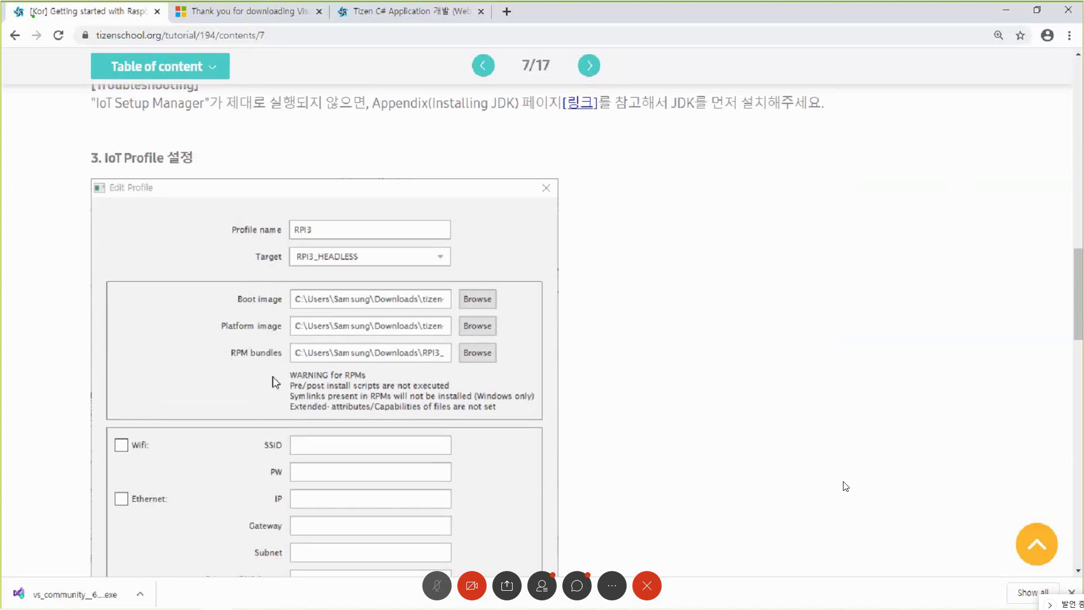
pyautogui.scroll(-5, 275, 382)
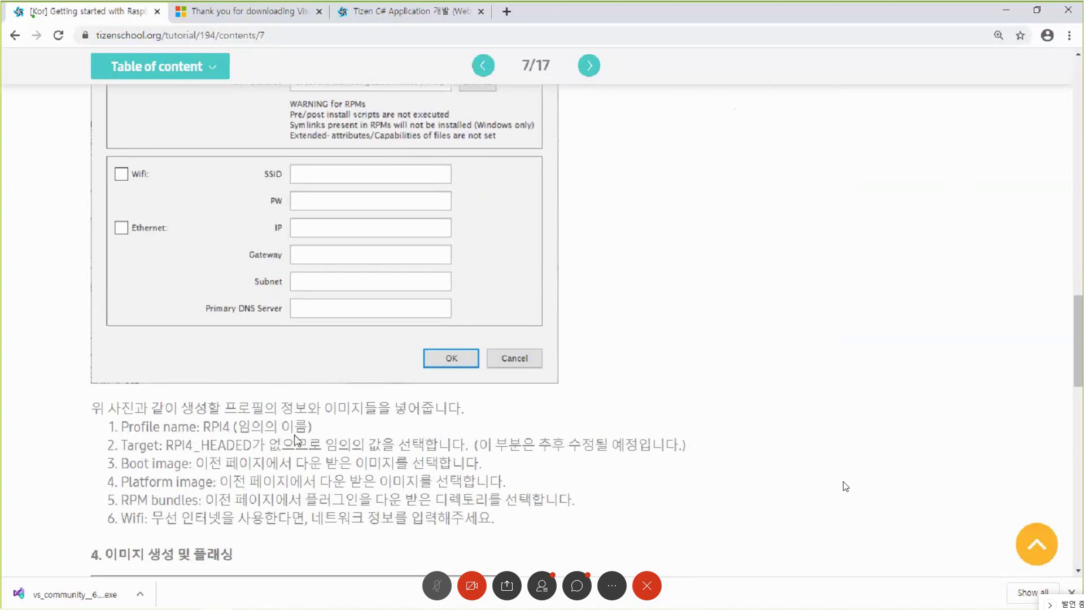
pyautogui.click(589, 68)
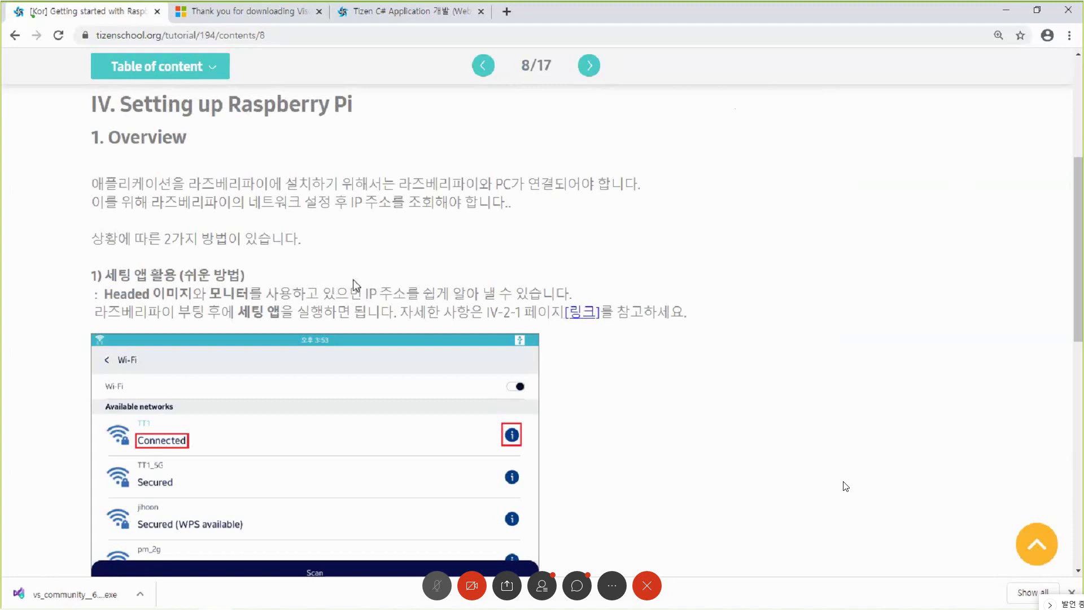
# - Highlight the key phrases in page 8's IP-address lookup overview
pyautogui.scroll(-1, 175, 288)
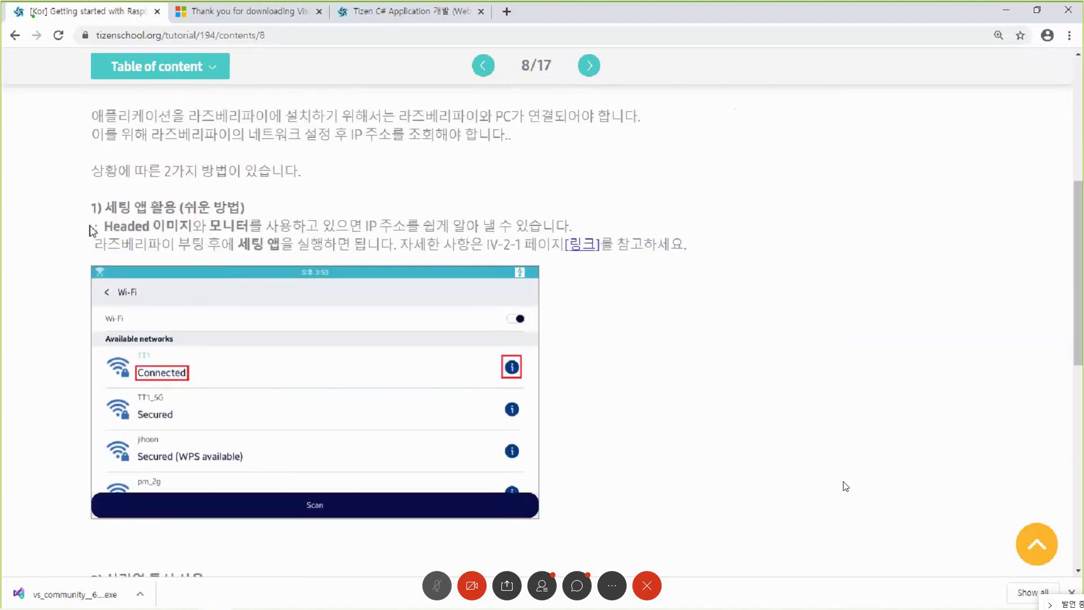
pyautogui.moveTo(99, 228); pyautogui.dragTo(186, 231)
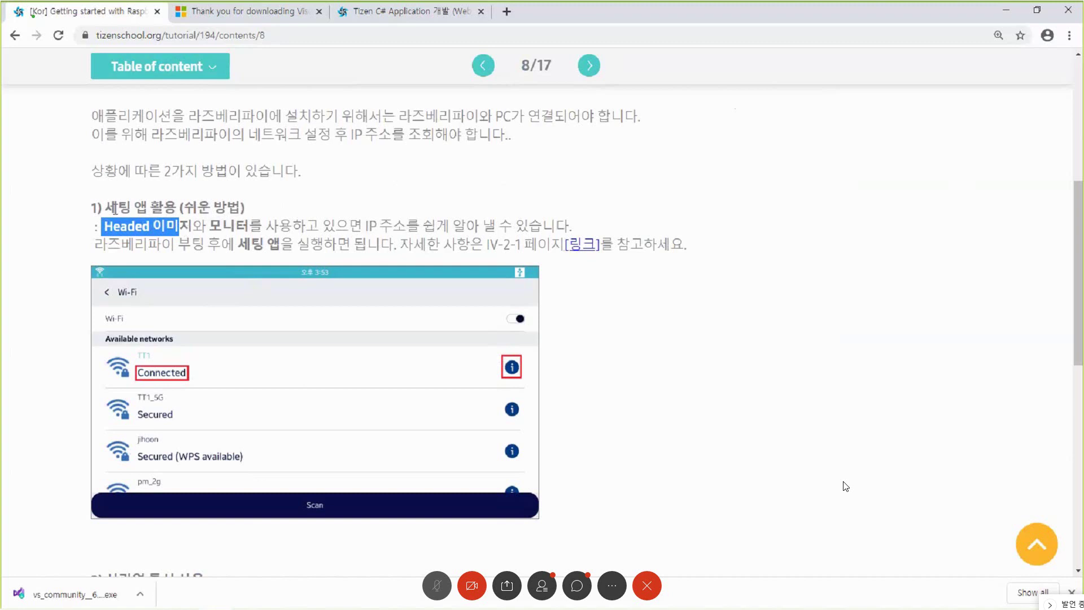
pyautogui.moveTo(114, 209); pyautogui.dragTo(149, 209)
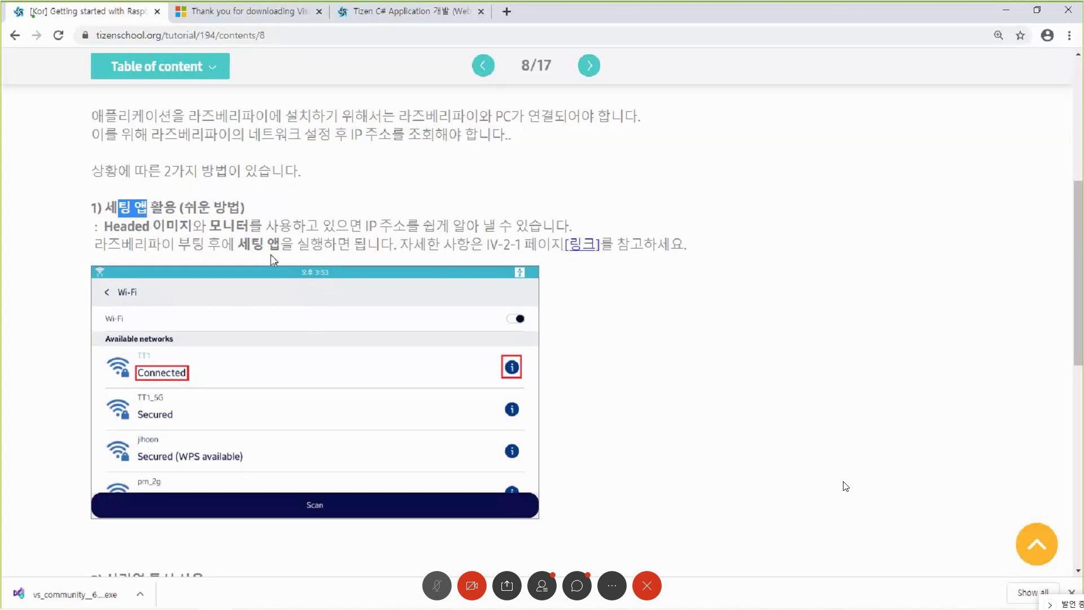
# - Read through both IP lookup methods and advance to page 9/17, '2-1. Using the Settings App'
pyautogui.scroll(-1, 201, 356)
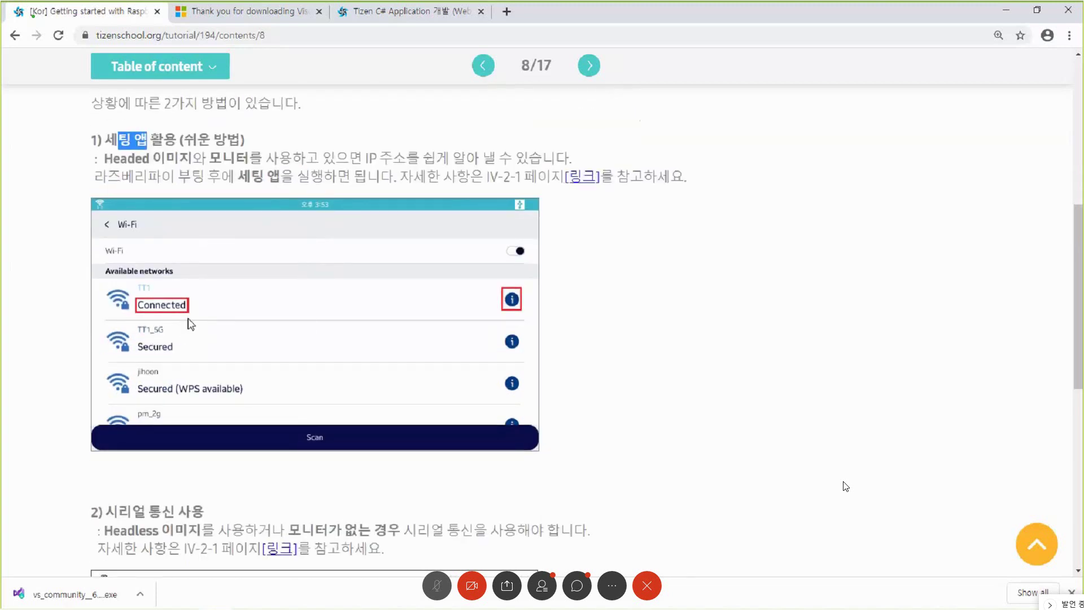
pyautogui.scroll(-4, 234, 353)
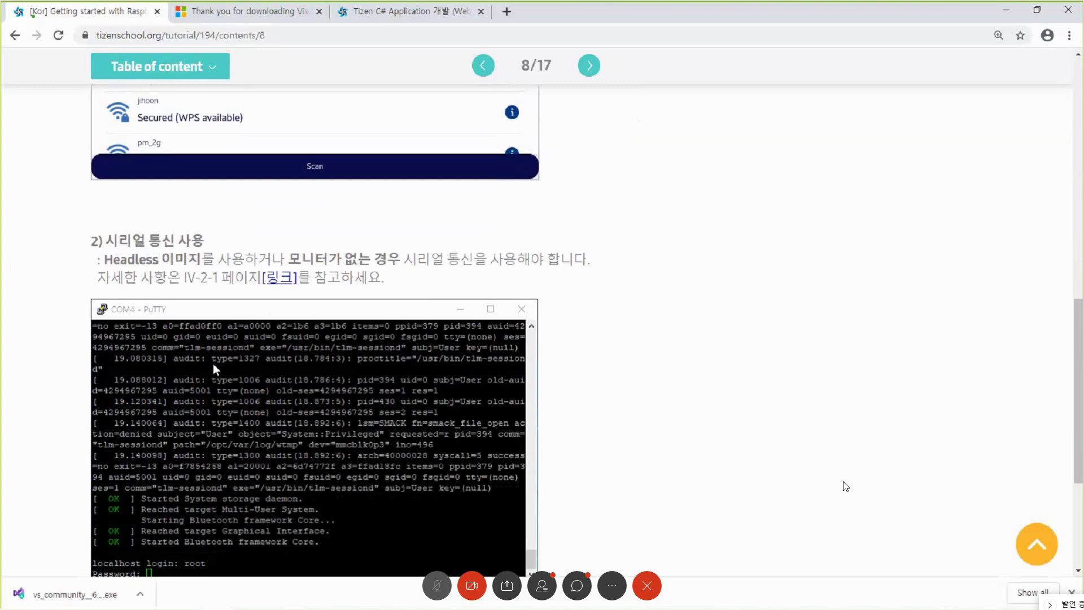
pyautogui.scroll(5, 249, 350)
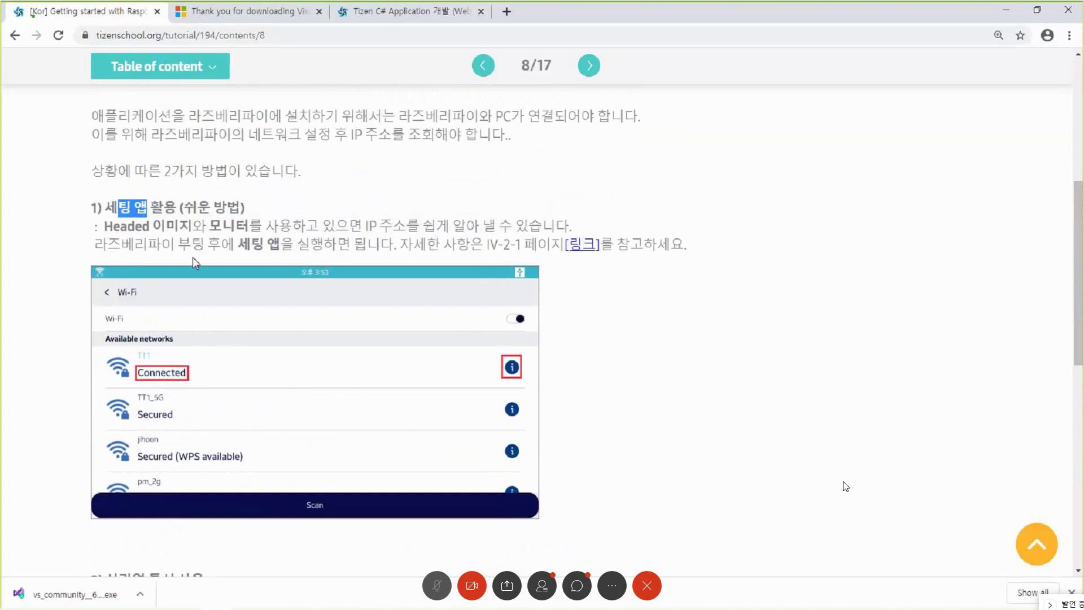
pyautogui.click(589, 65)
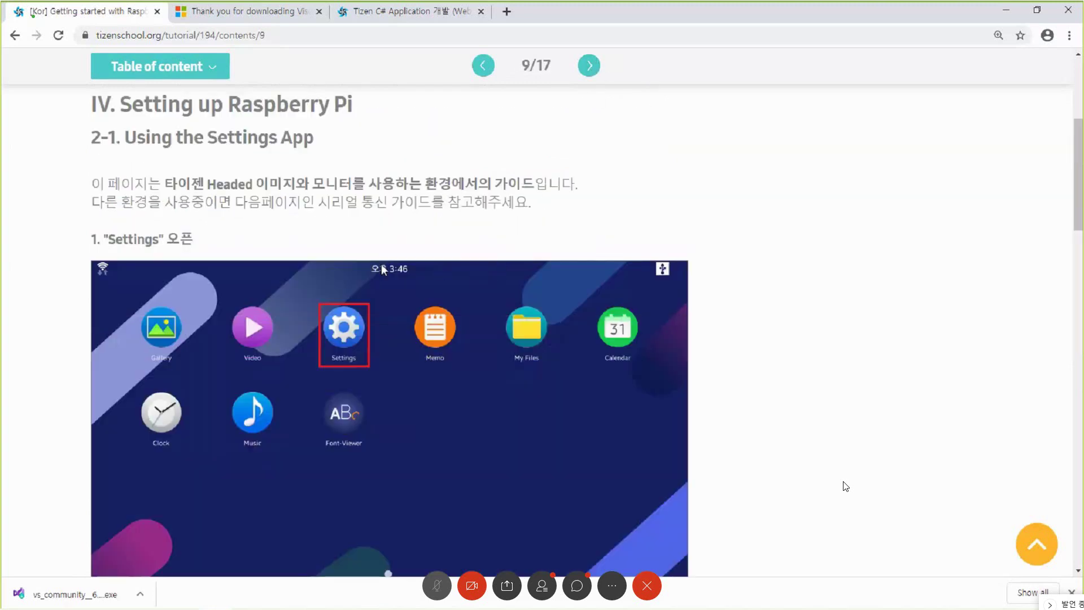
pyautogui.scroll(-1, 518, 246)
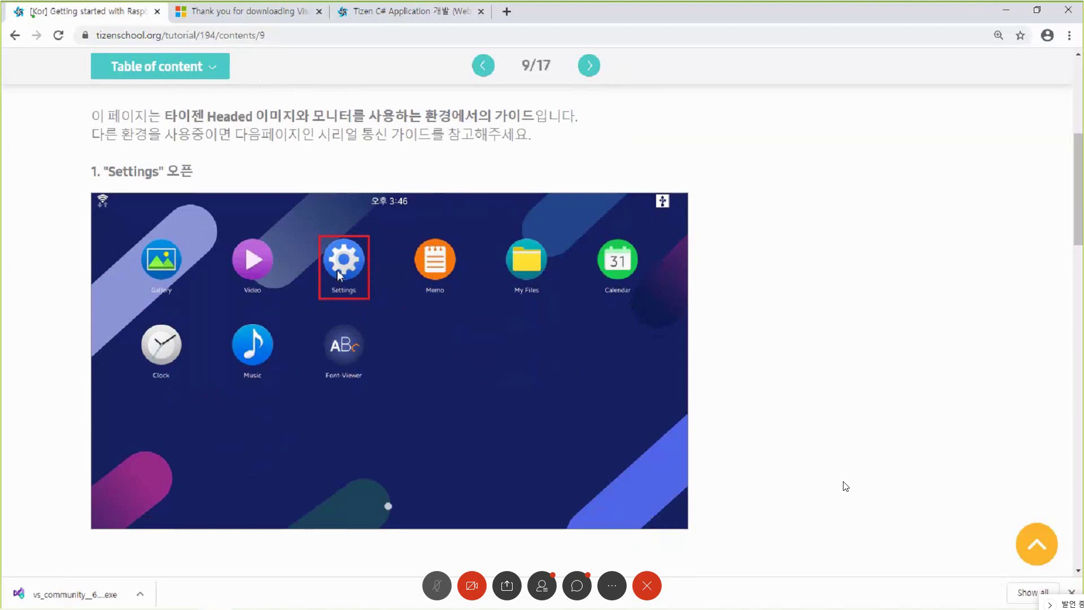
pyautogui.scroll(-3, 367, 336)
pyautogui.scroll(-2, 372, 350)
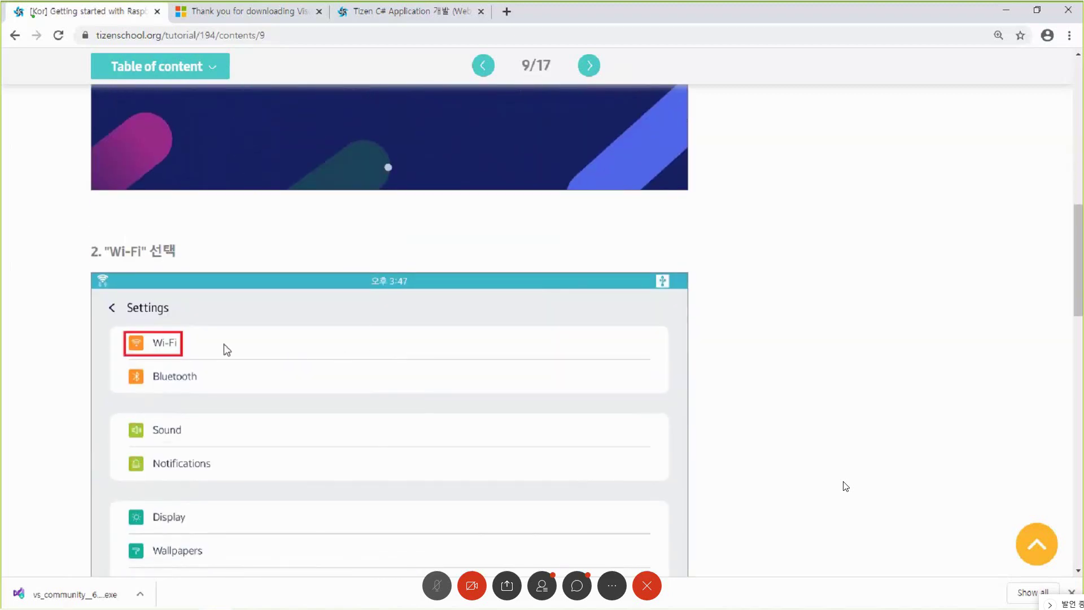
pyautogui.scroll(-1, 845, 487)
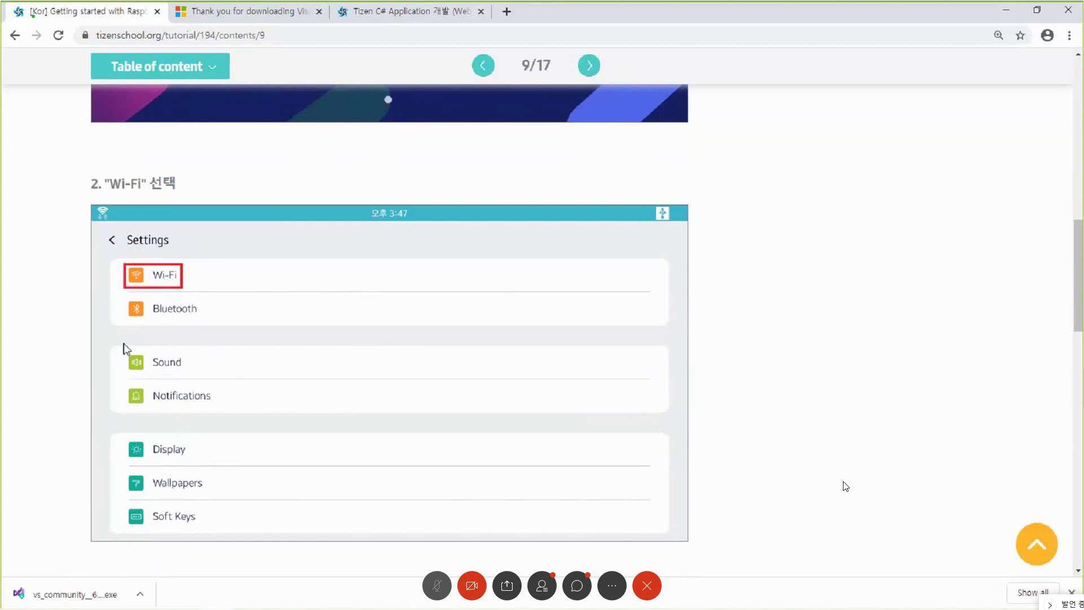
pyautogui.scroll(-7, 845, 486)
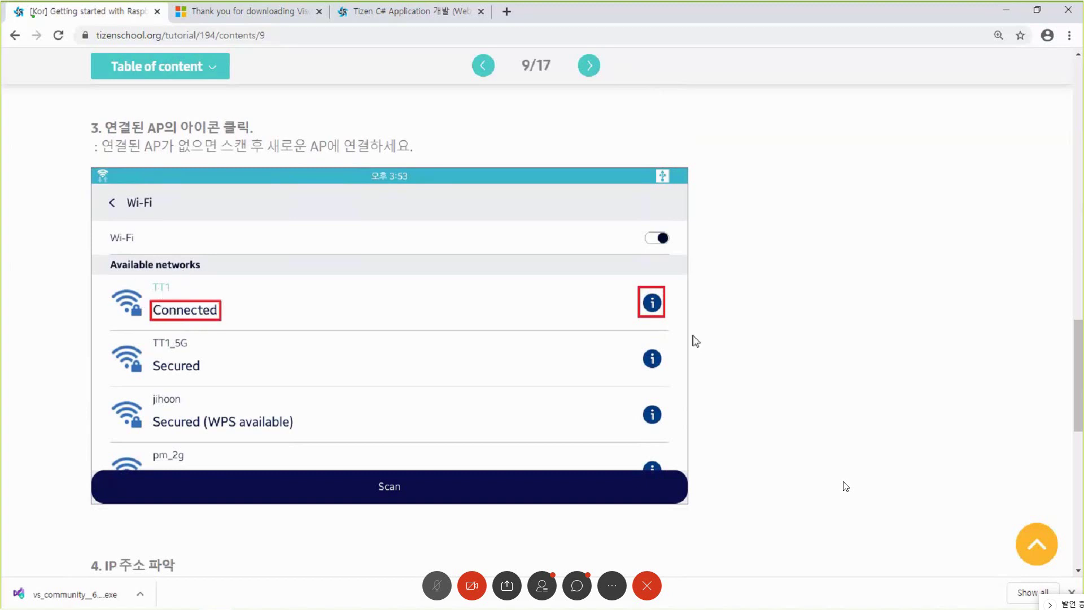
pyautogui.scroll(-7, 362, 421)
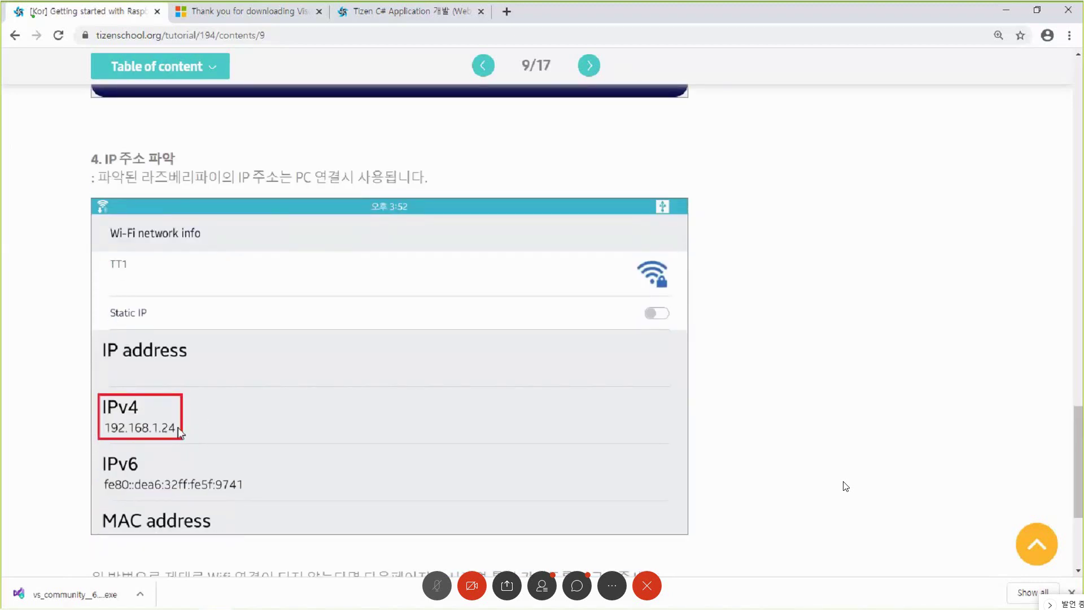
pyautogui.scroll(-2, 143, 441)
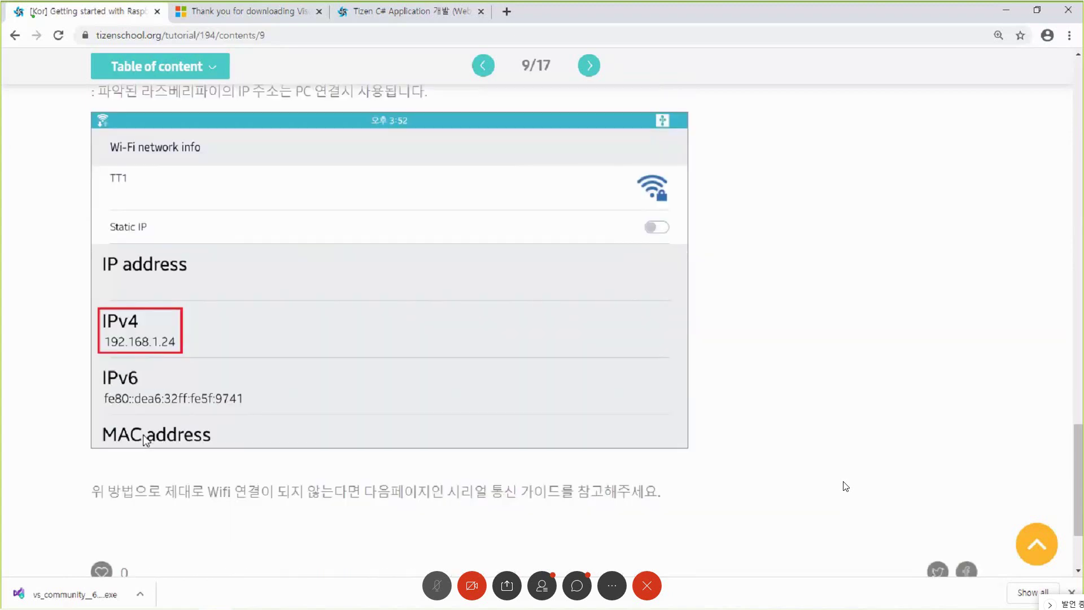
pyautogui.scroll(-1, 144, 441)
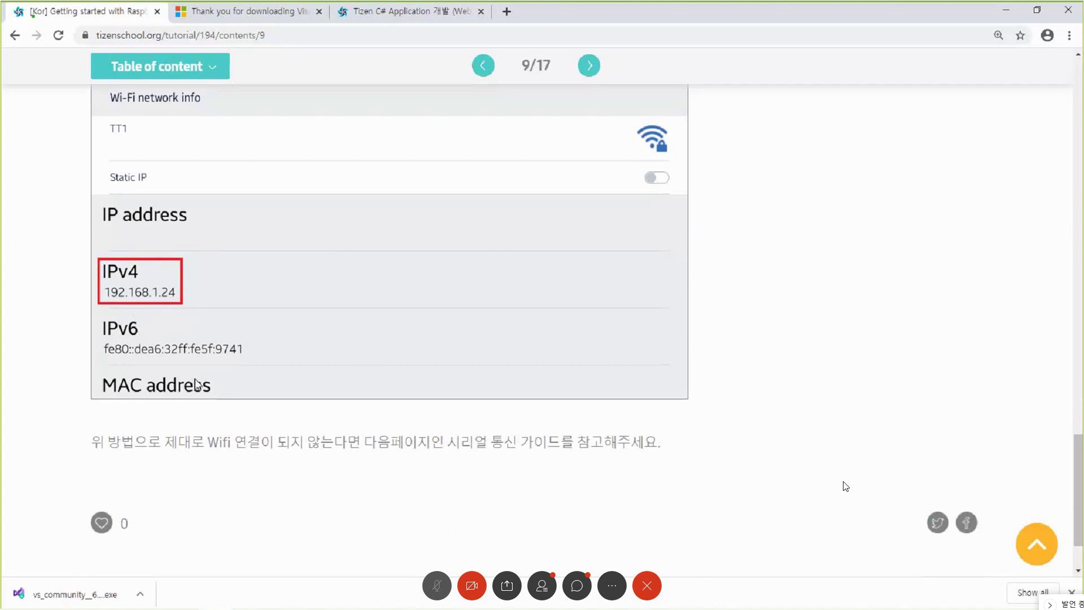
# - Show the device's network info via the live webcam, then advance the tutorial to page 10/17
pyautogui.hotkey('alt', 'Tab')
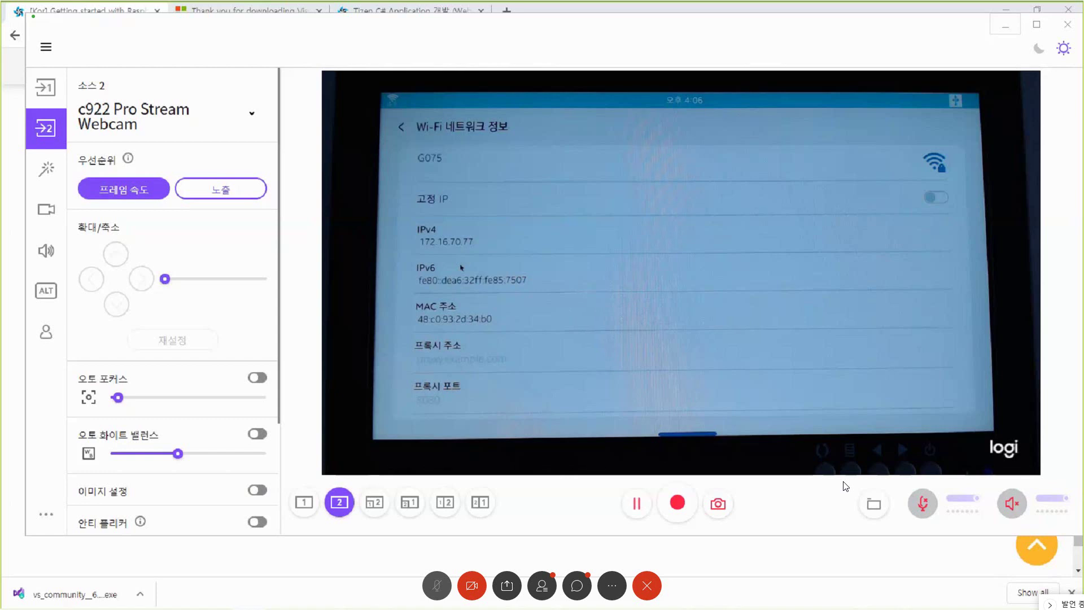
pyautogui.hotkey('alt', 'Tab')
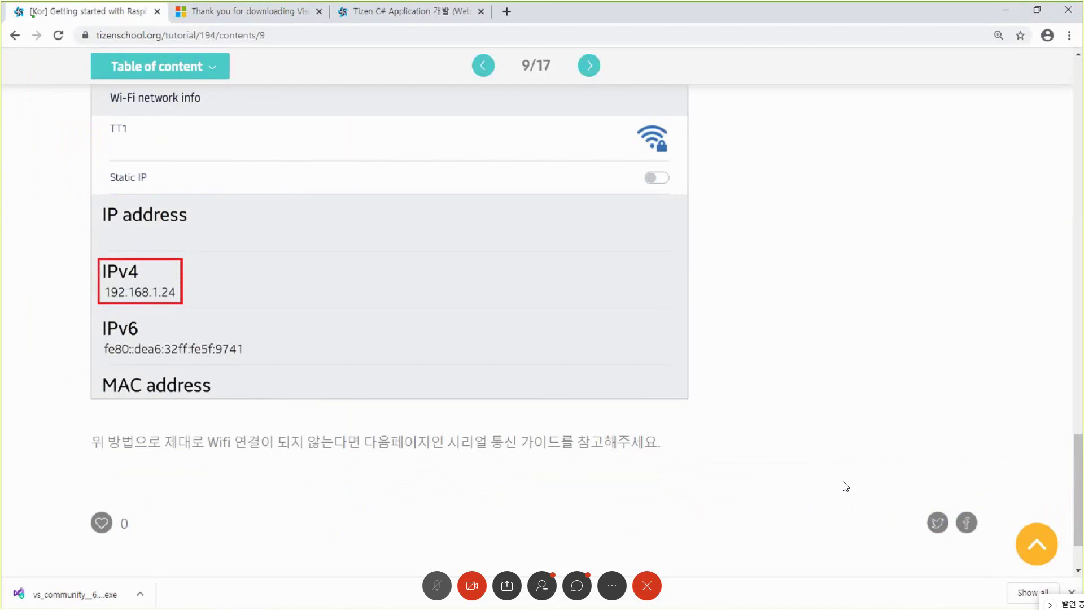
pyautogui.click(588, 66)
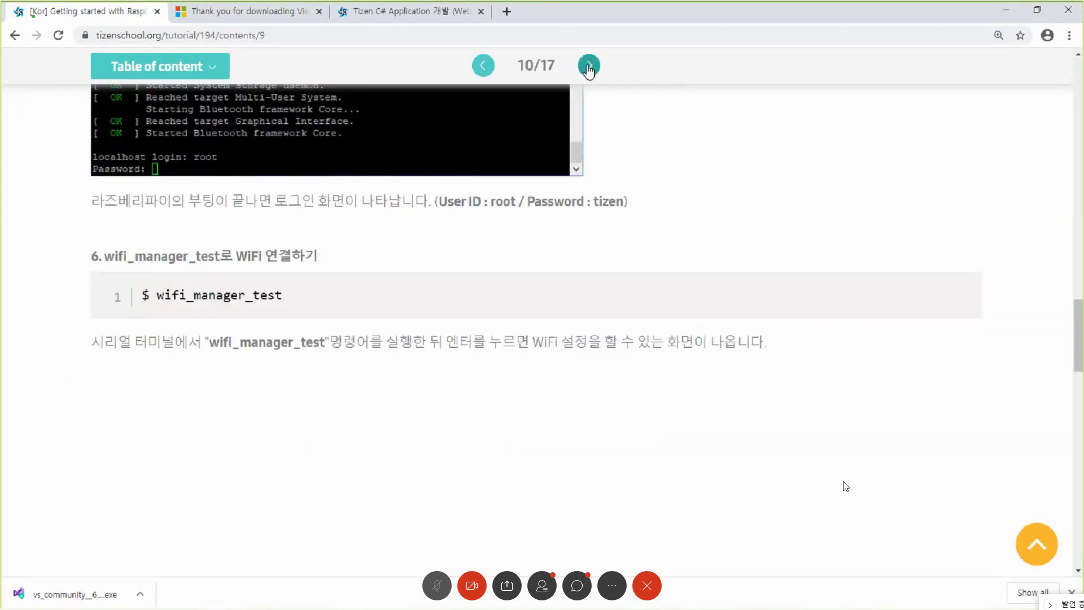